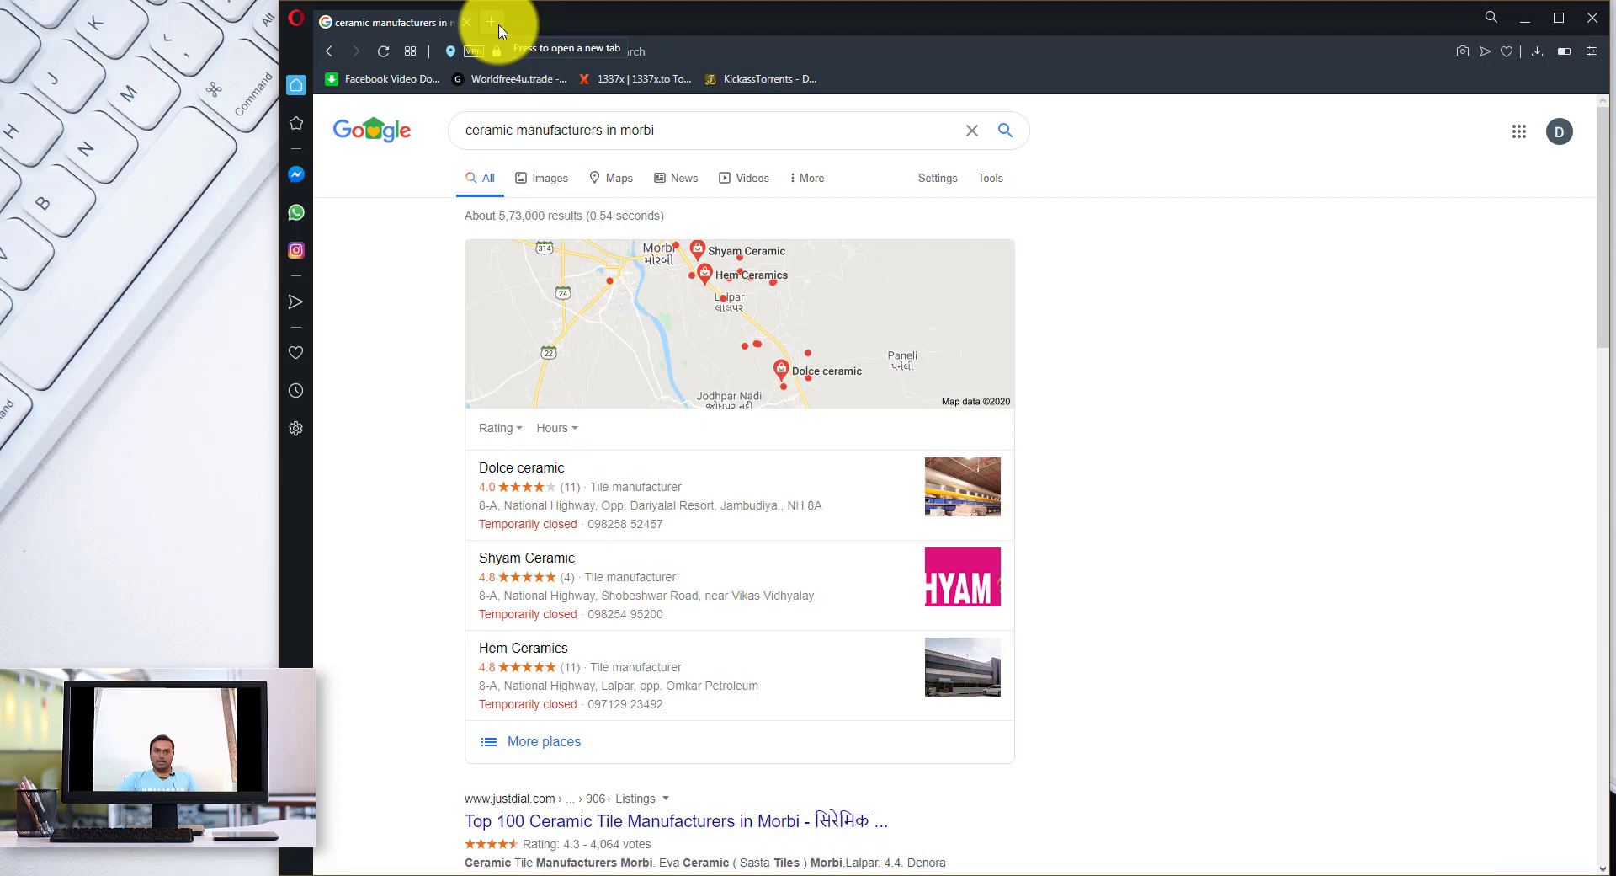
# Open the Google homepage in a new browser tab
pyautogui.click(494, 23)
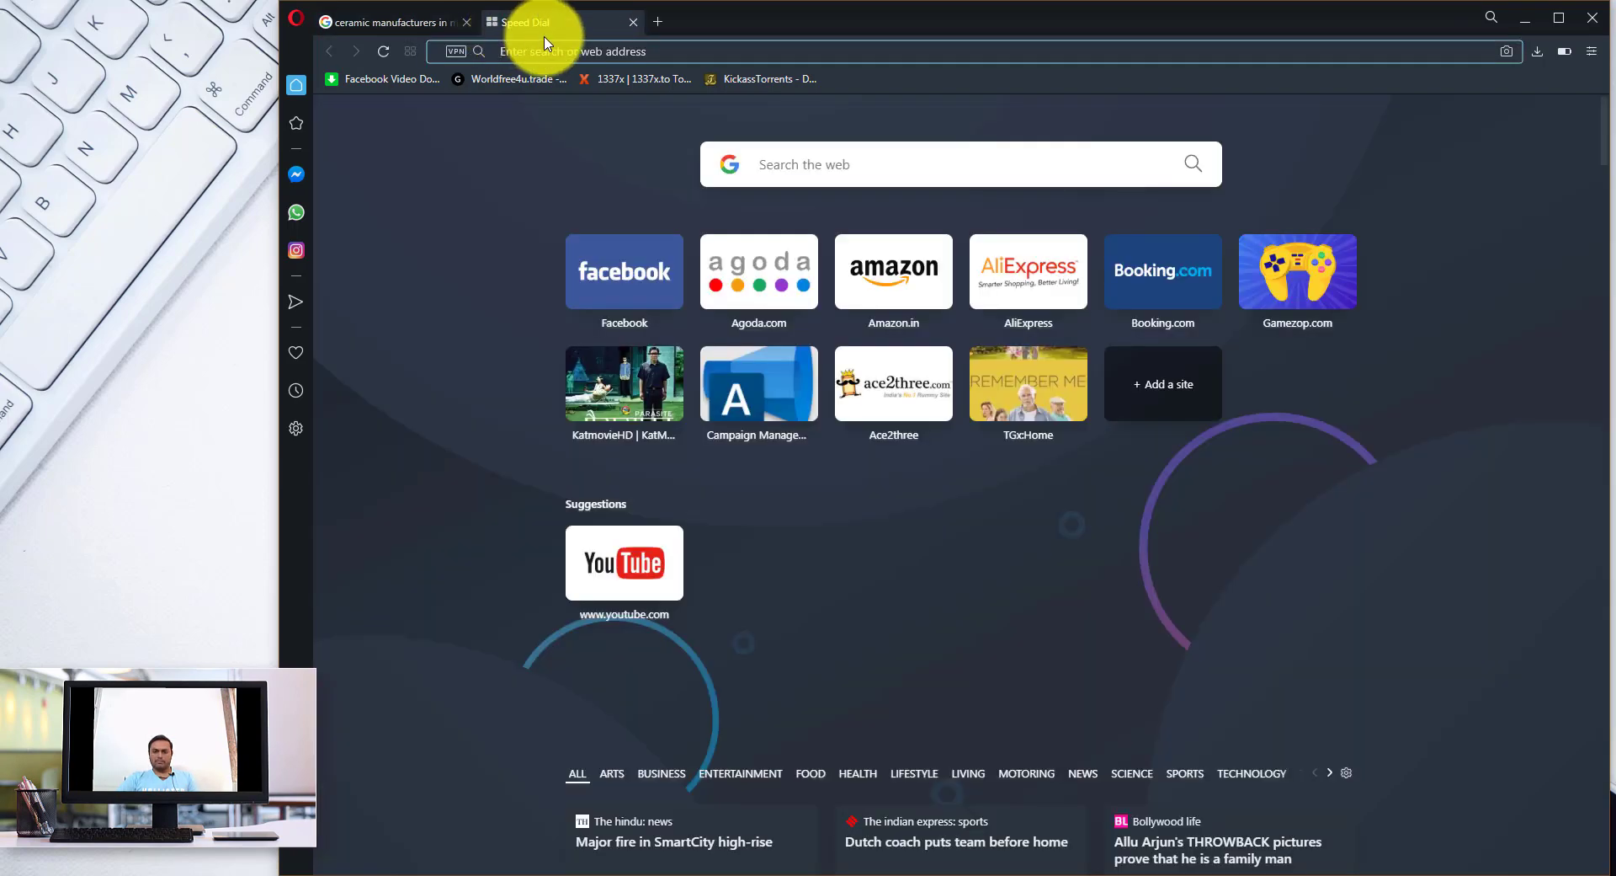
pyautogui.write('ma')
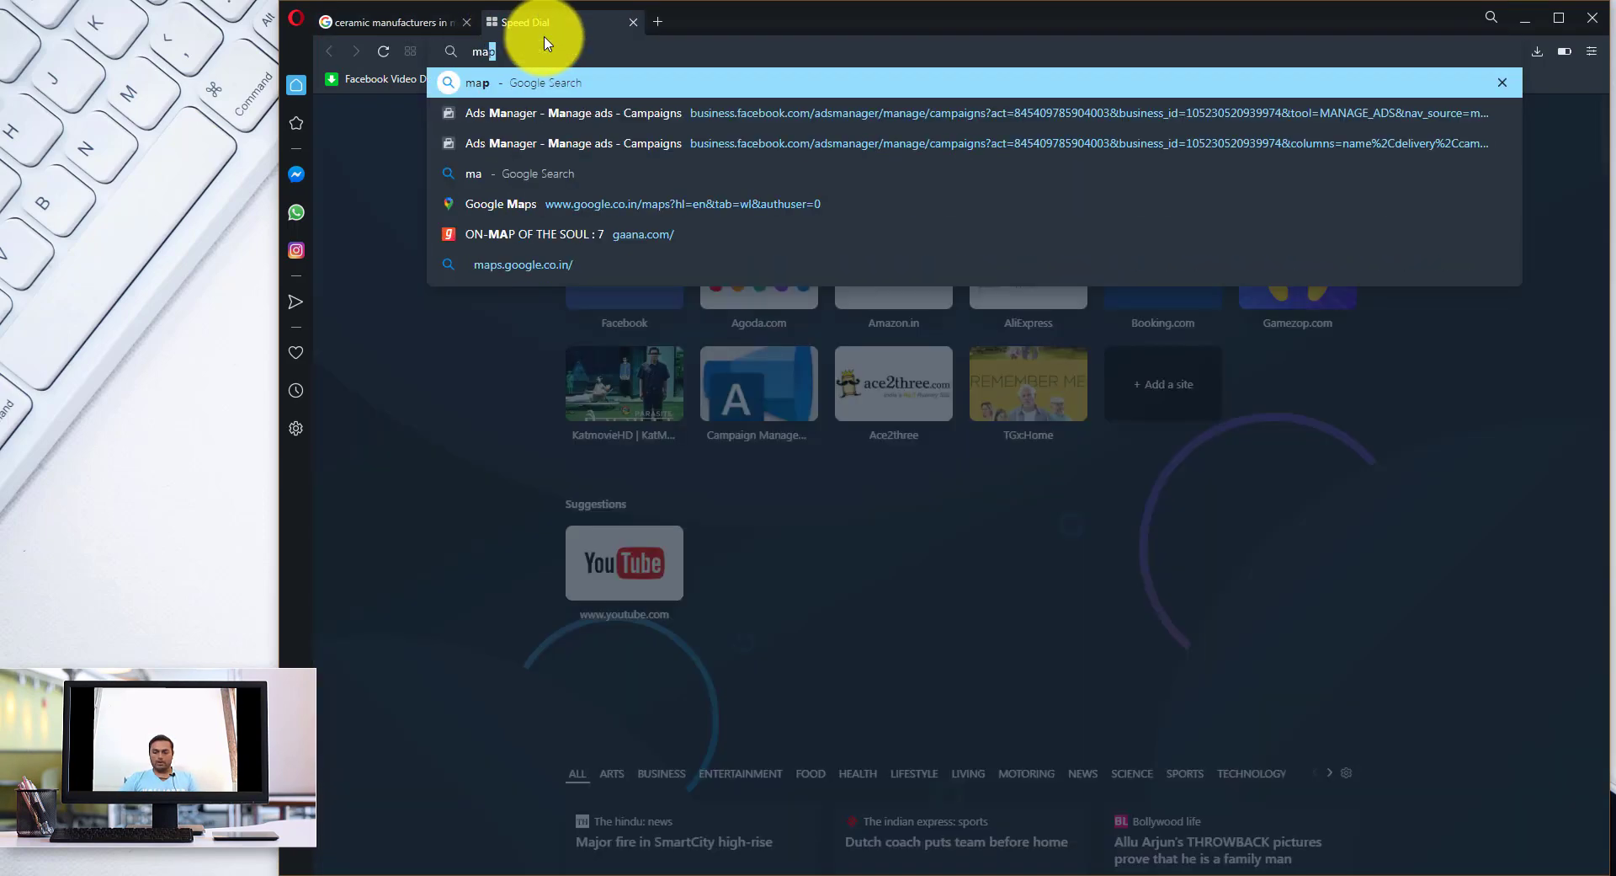
pyautogui.press('BackSpace')
pyautogui.press('BackSpace')
pyautogui.press('BackSpace')
pyautogui.write('goo')
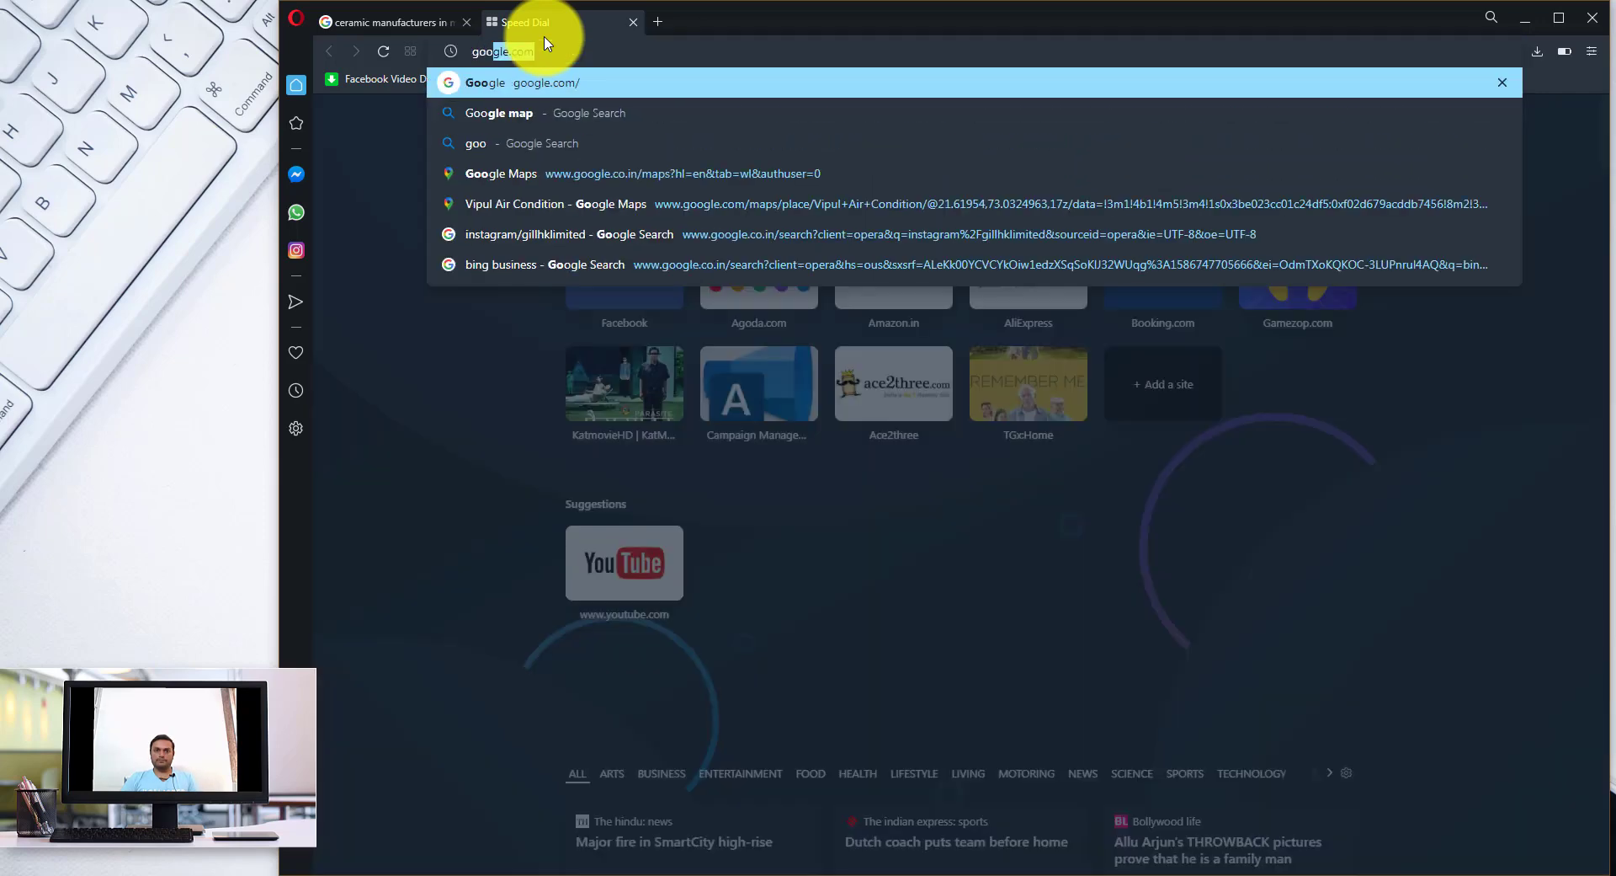
pyautogui.write('gle.')
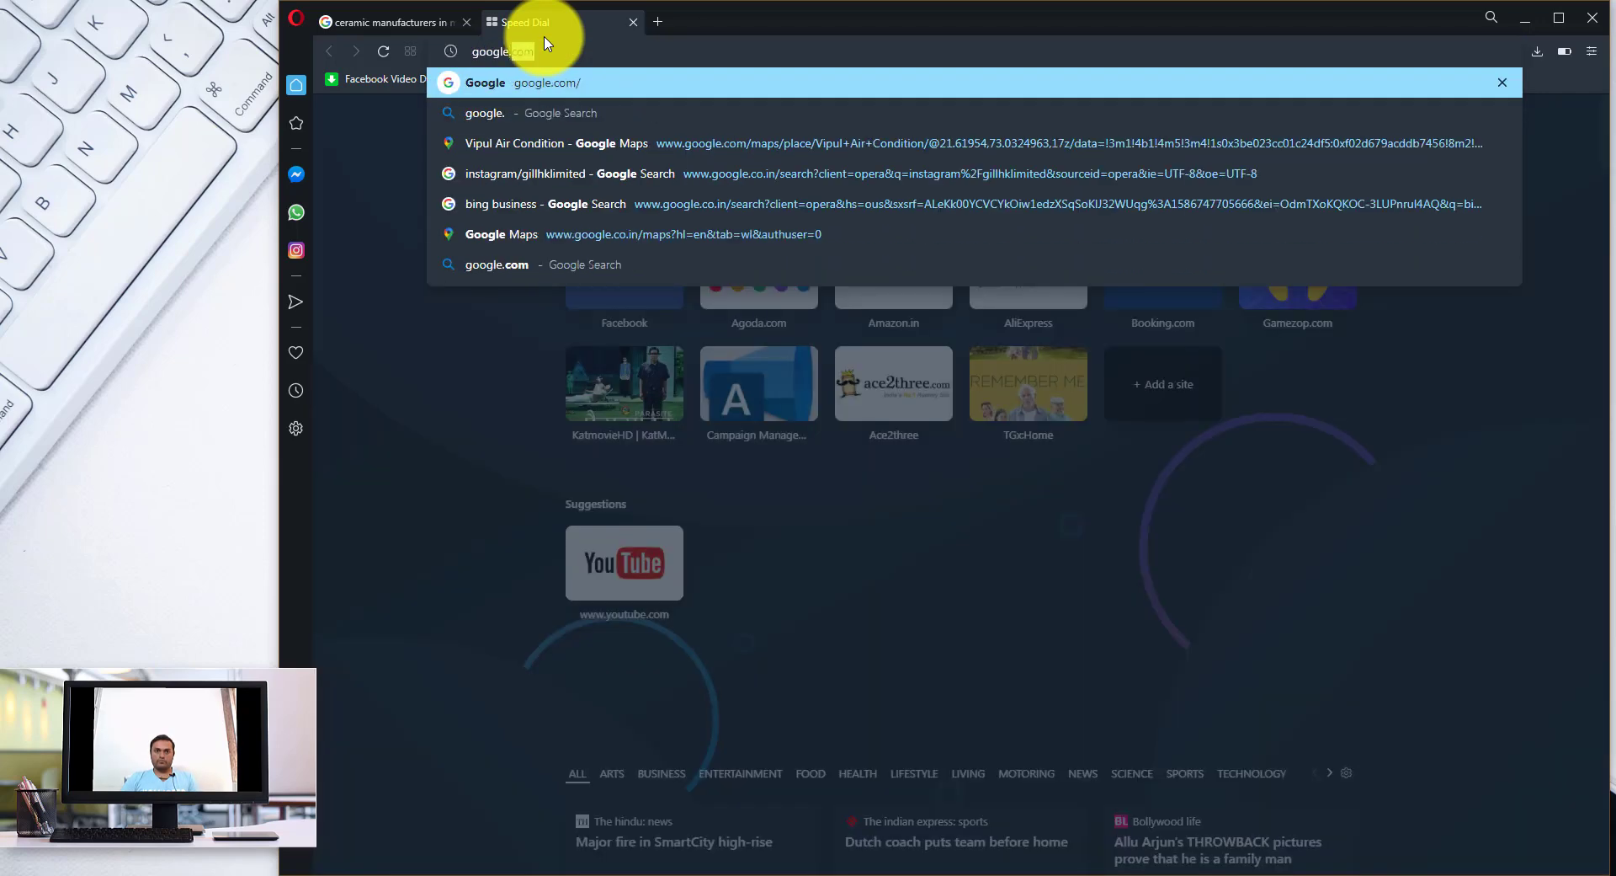
pyautogui.press('Return')
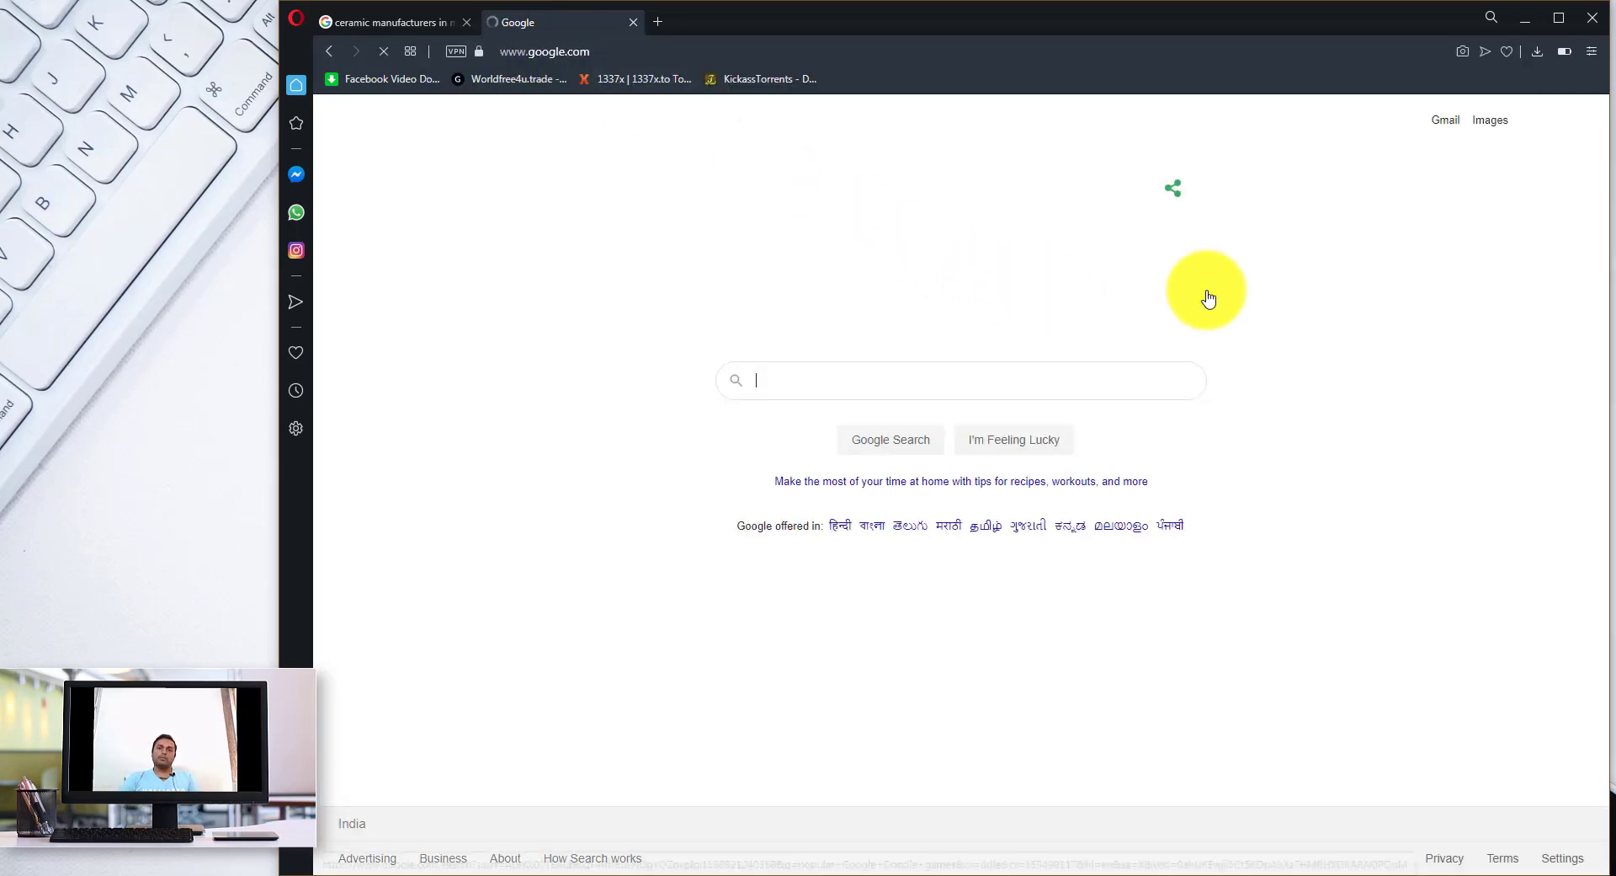
# Open Google Maps and search for "ceramic manufacturers in morbi"
pyautogui.click(1534, 121)
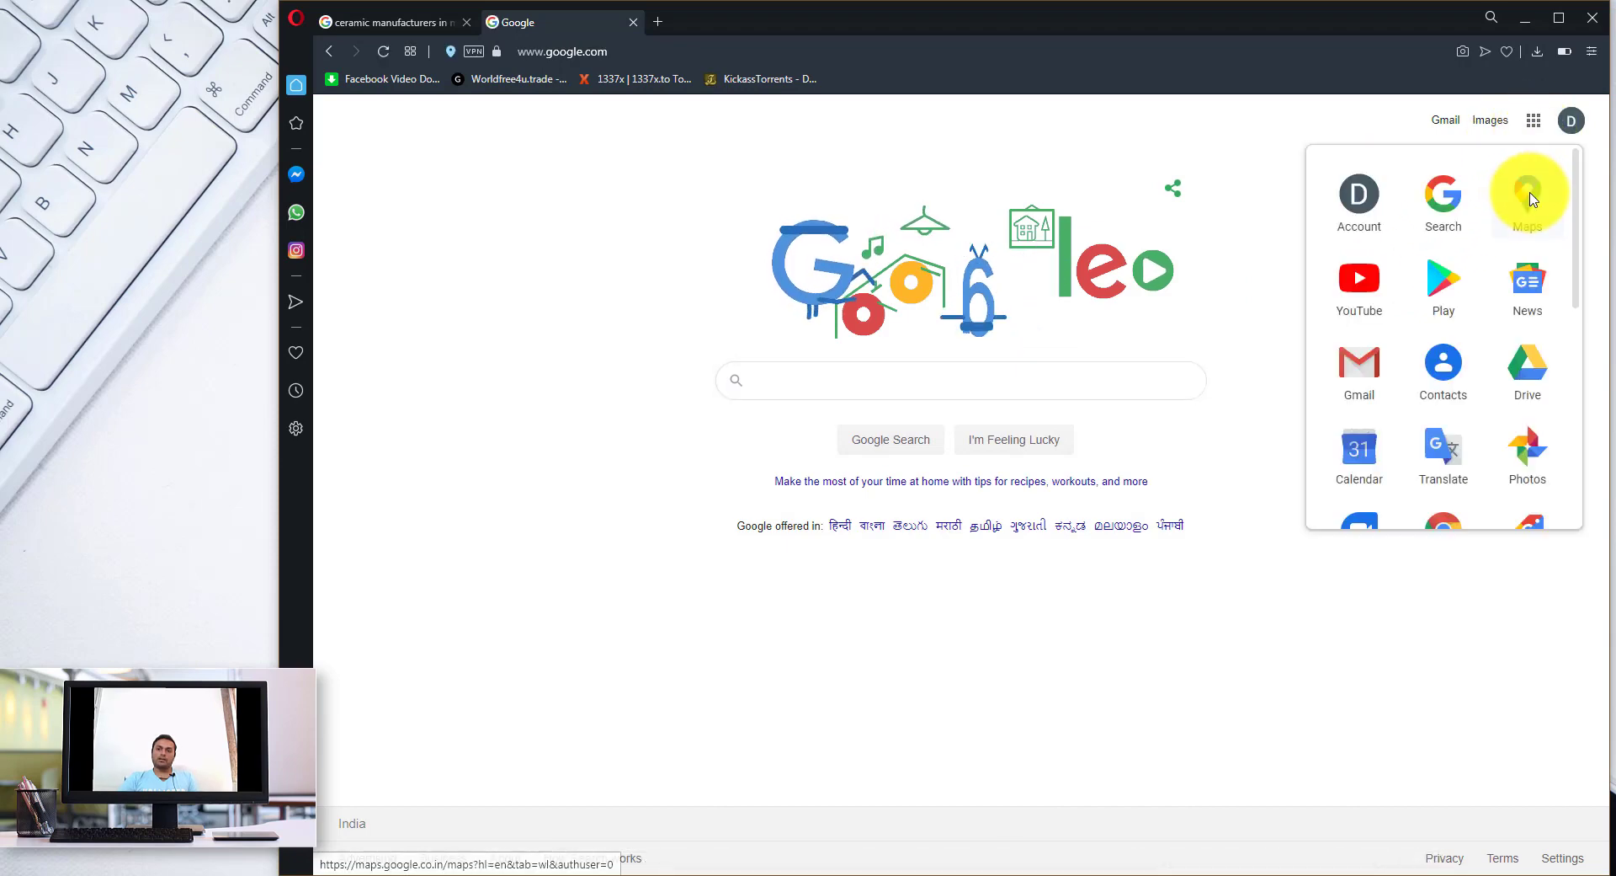
pyautogui.click(1529, 195)
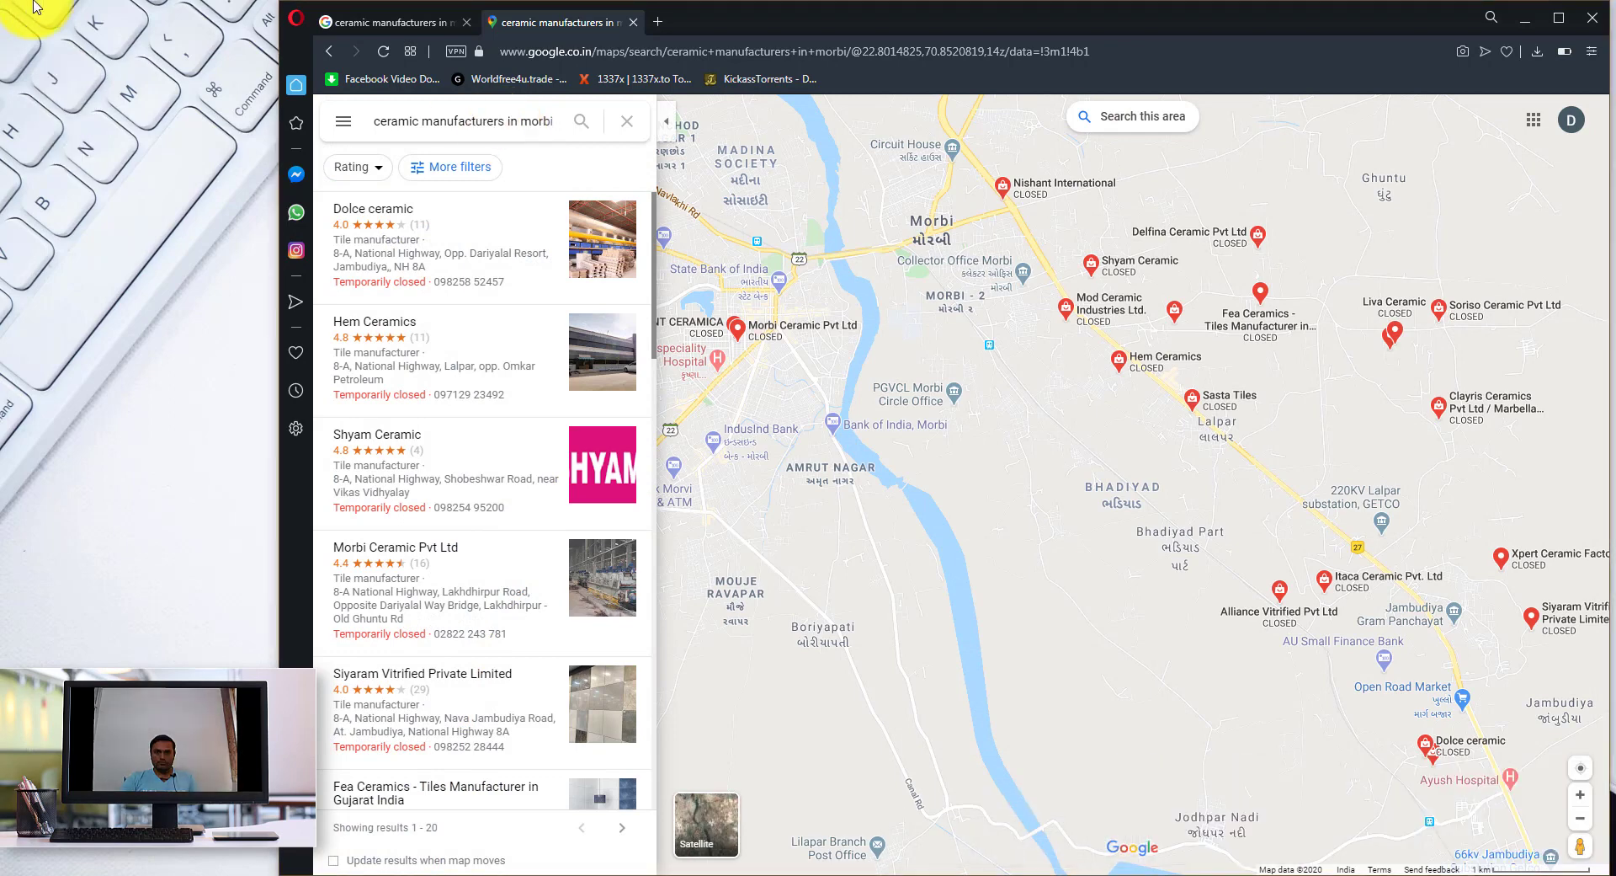
pyautogui.click(451, 123)
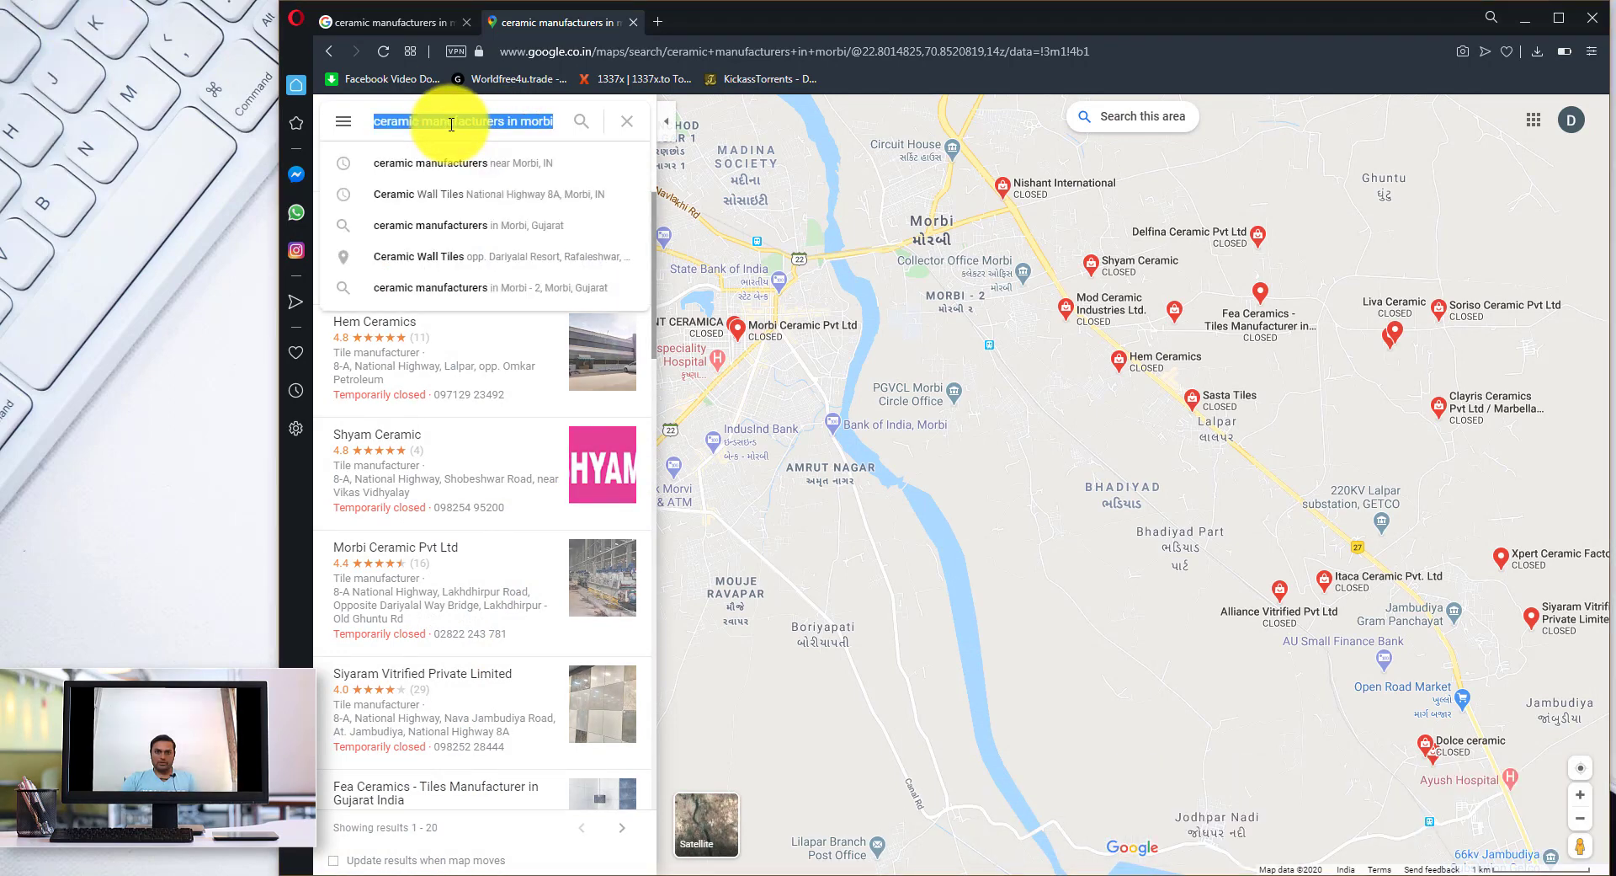
pyautogui.click(581, 122)
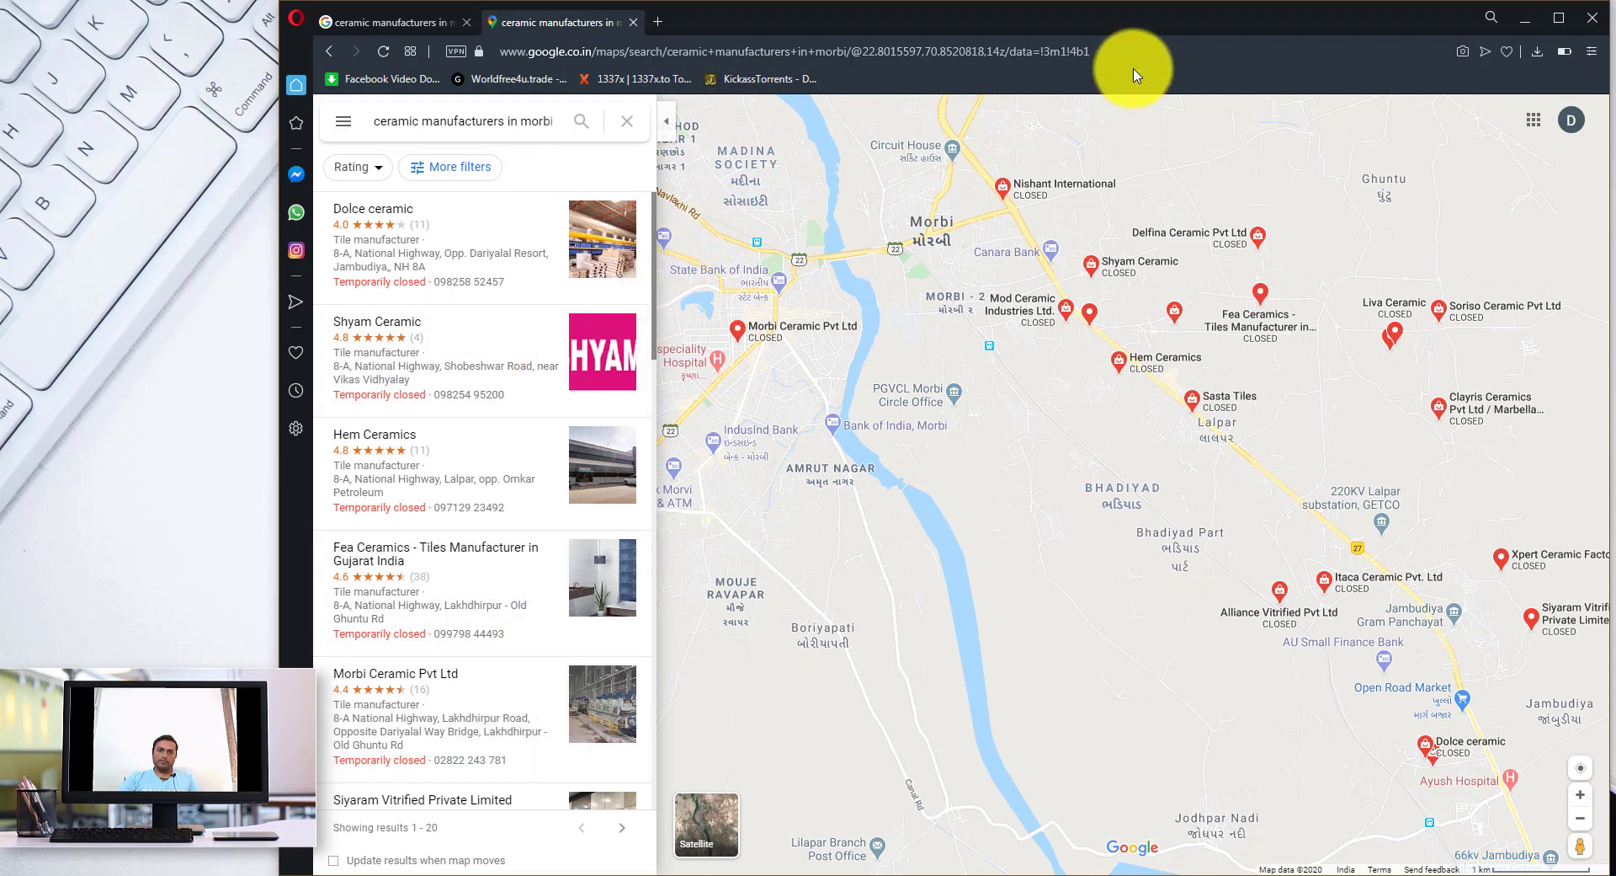
# Copy the full URL of the map search results page
pyautogui.click(1137, 48)
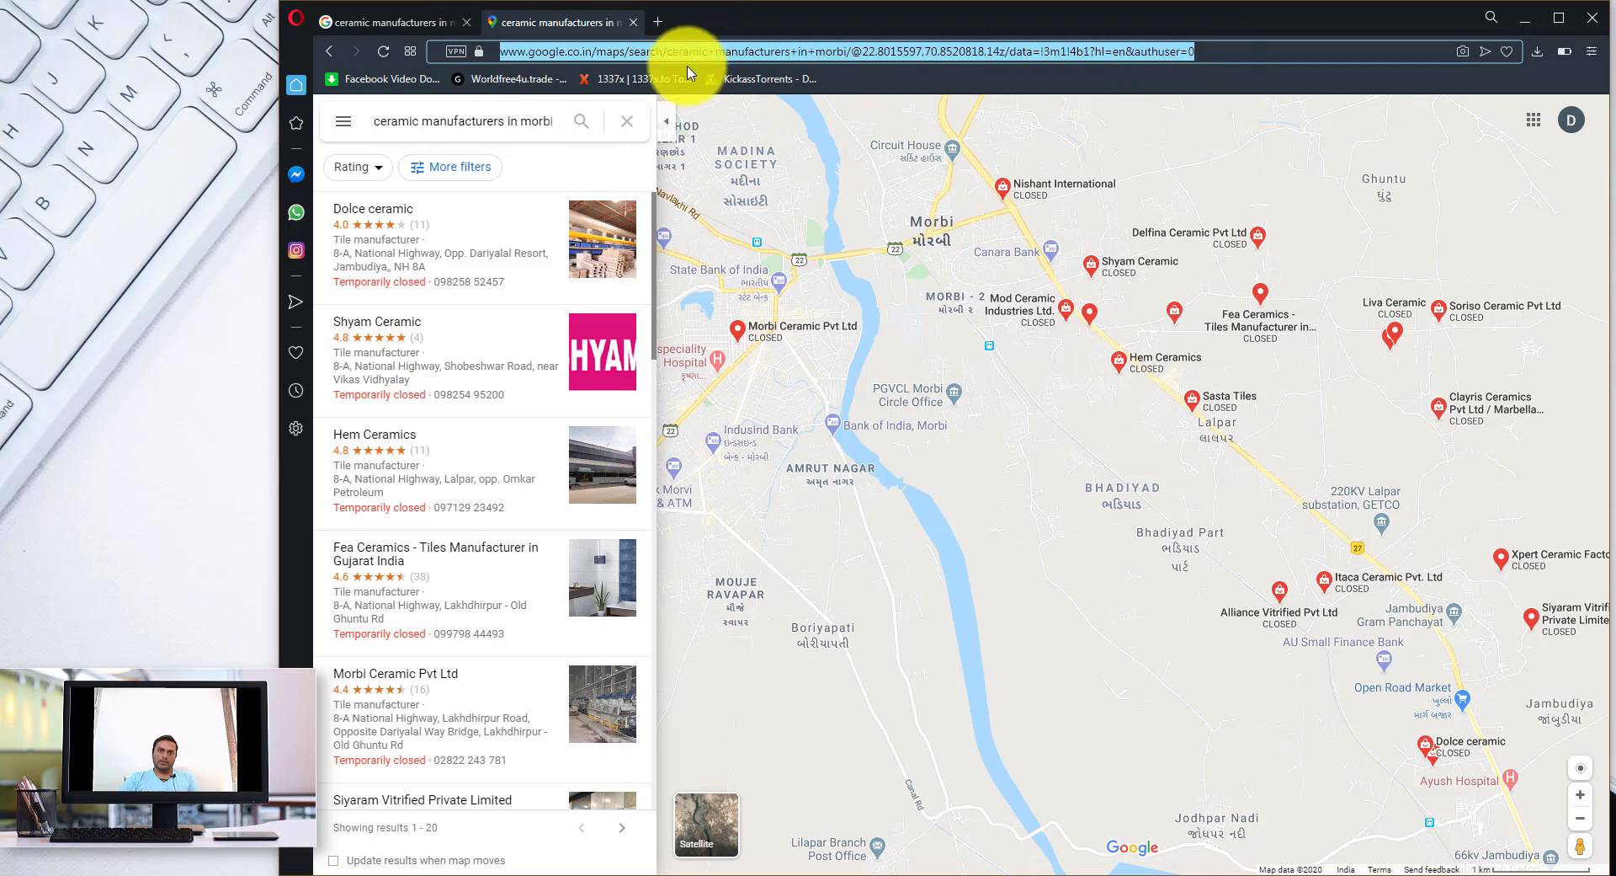
pyautogui.rightClick(822, 52)
pyautogui.click(866, 120)
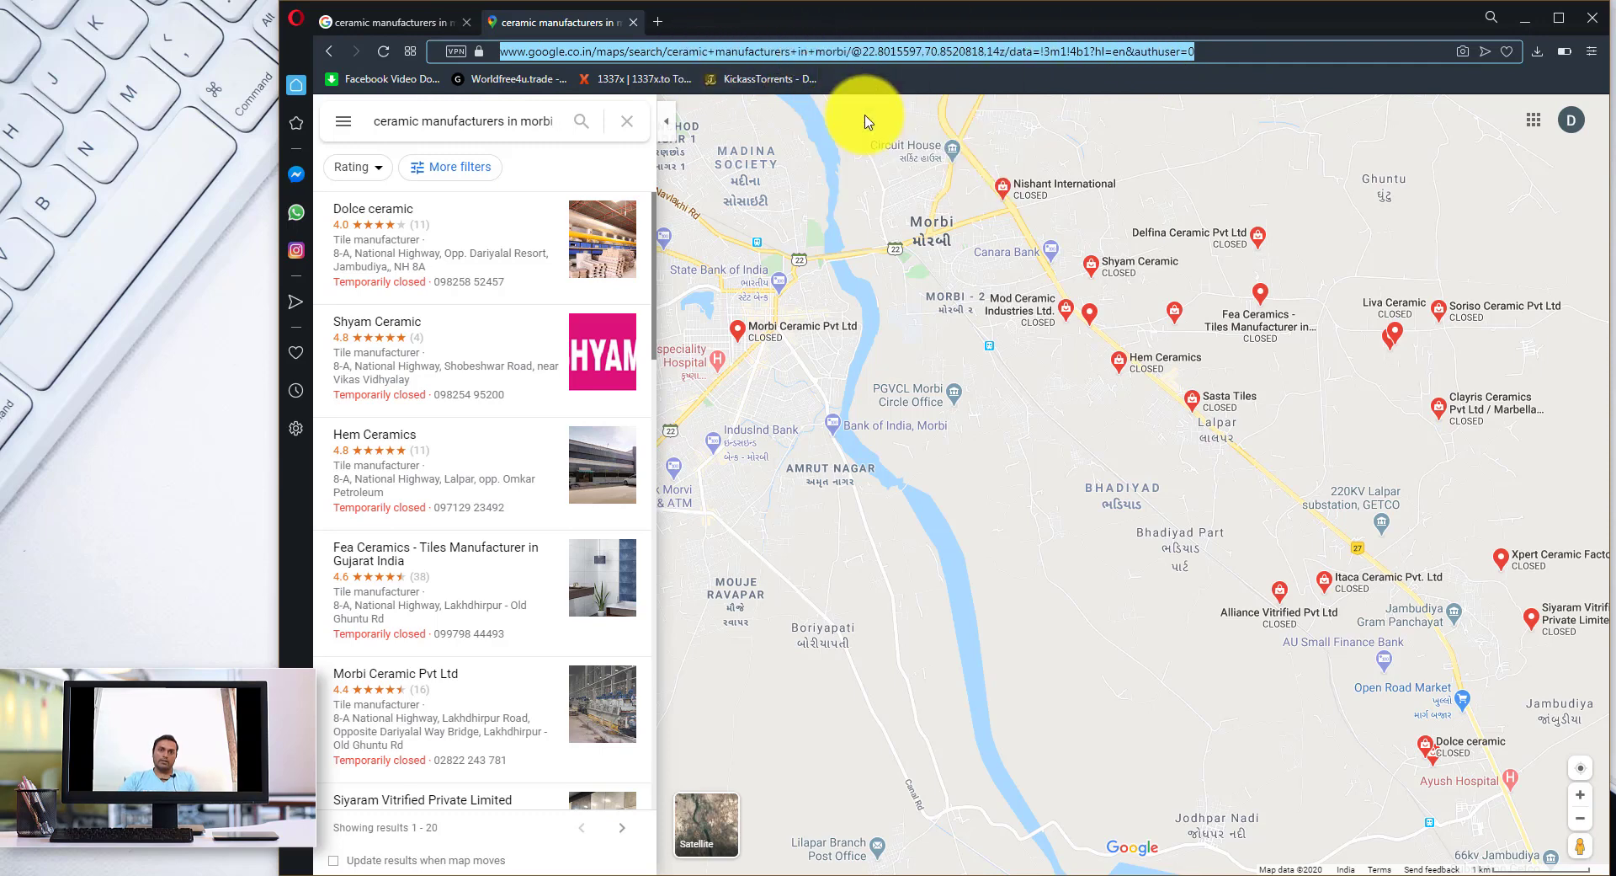
# Launch ParseHub and create a new project
pyautogui.press('super')
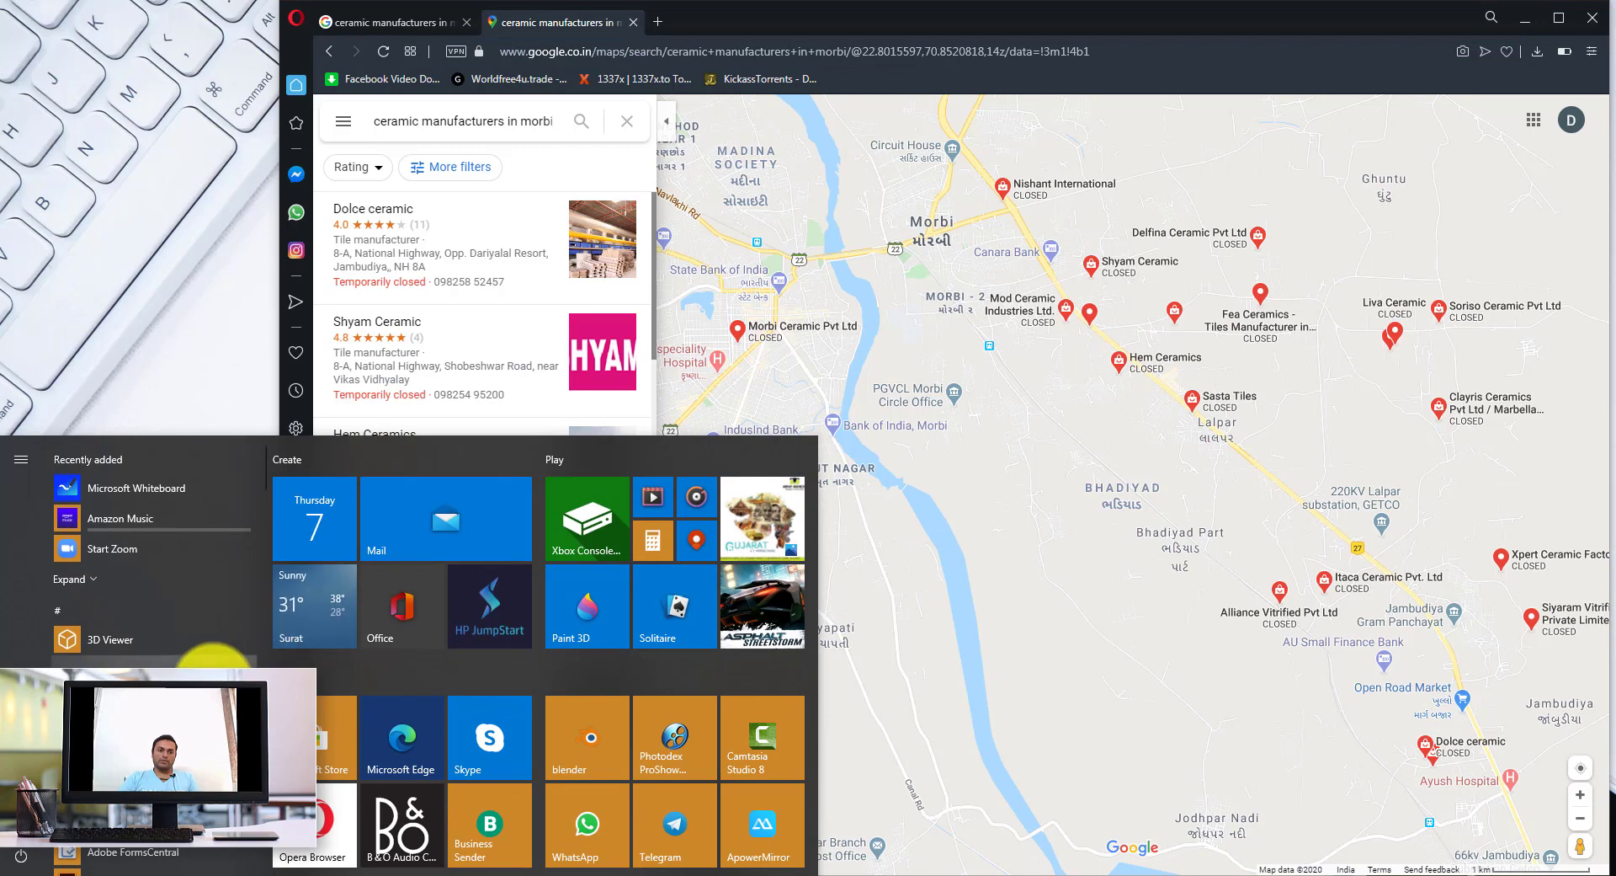
pyautogui.click(212, 661)
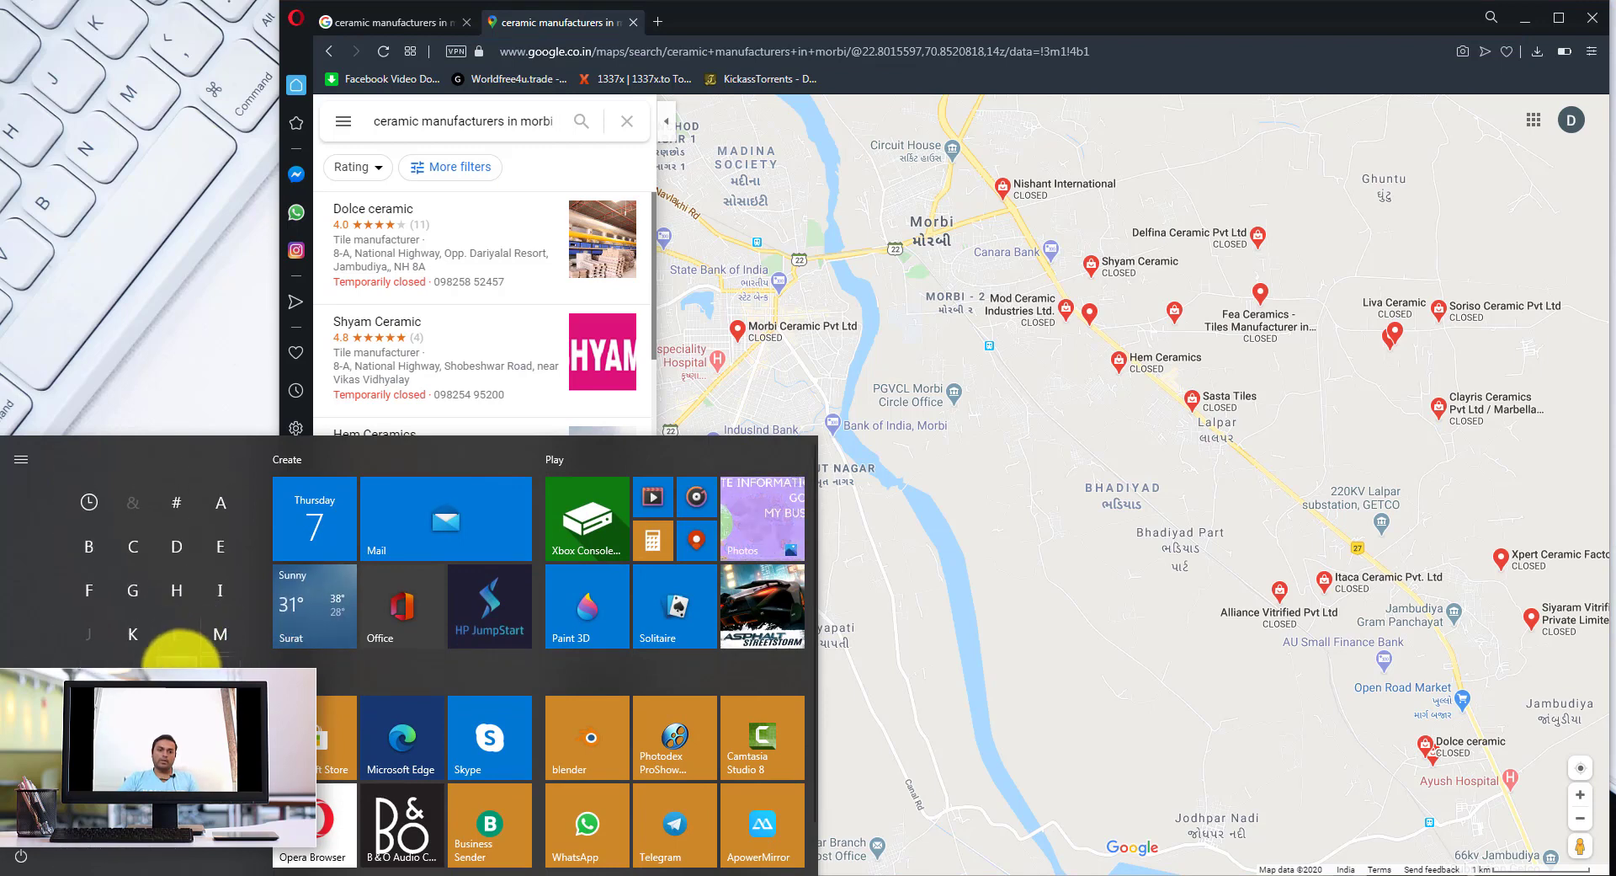
pyautogui.click(186, 665)
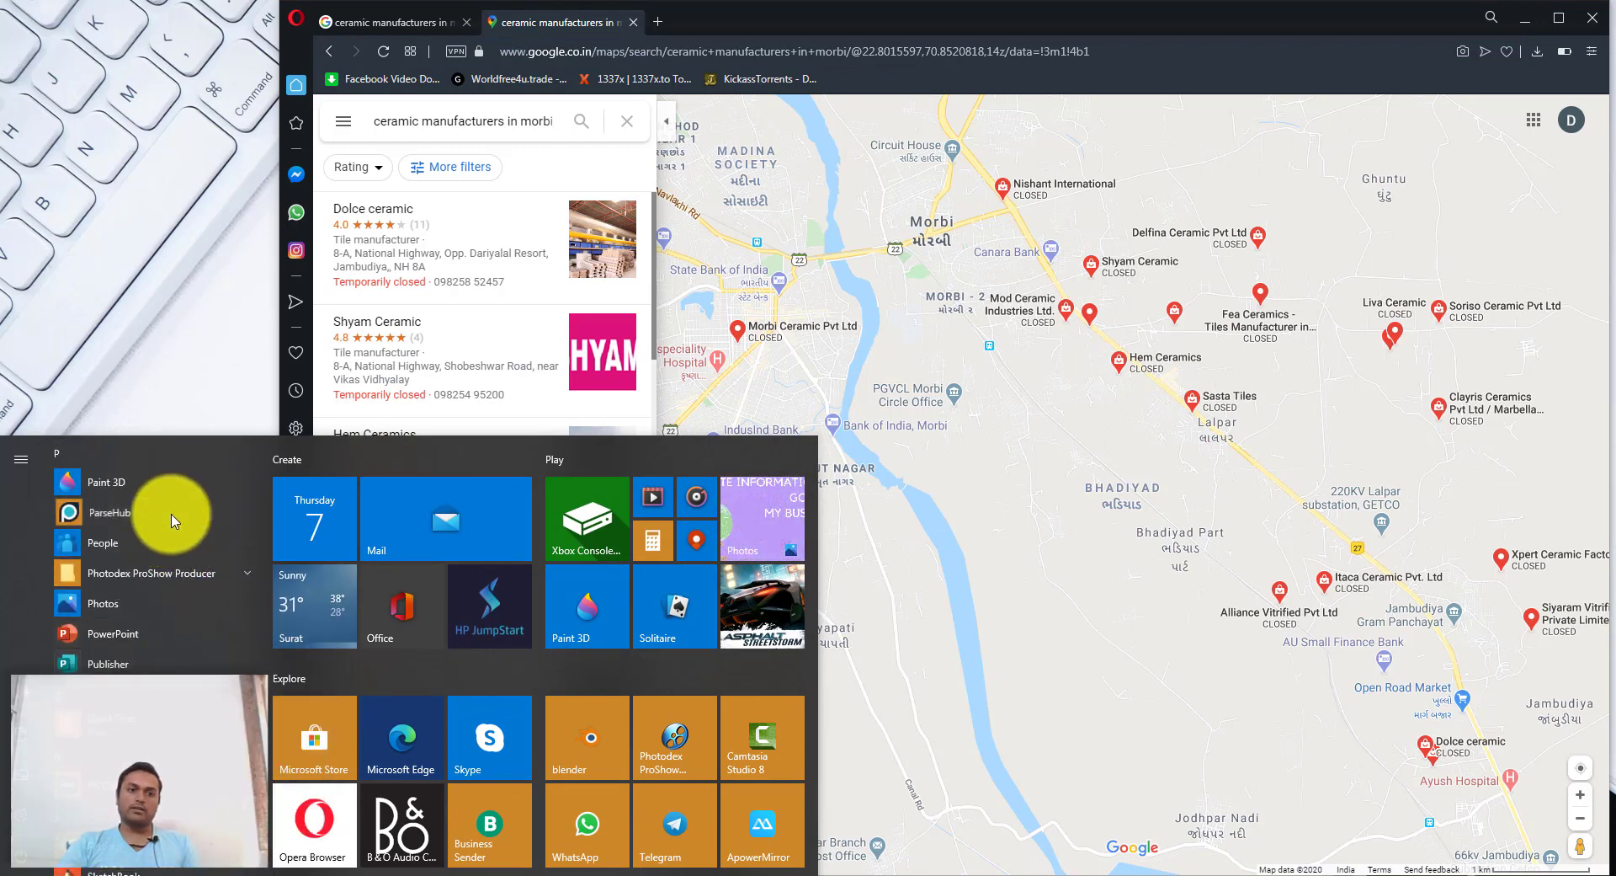
pyautogui.click(174, 515)
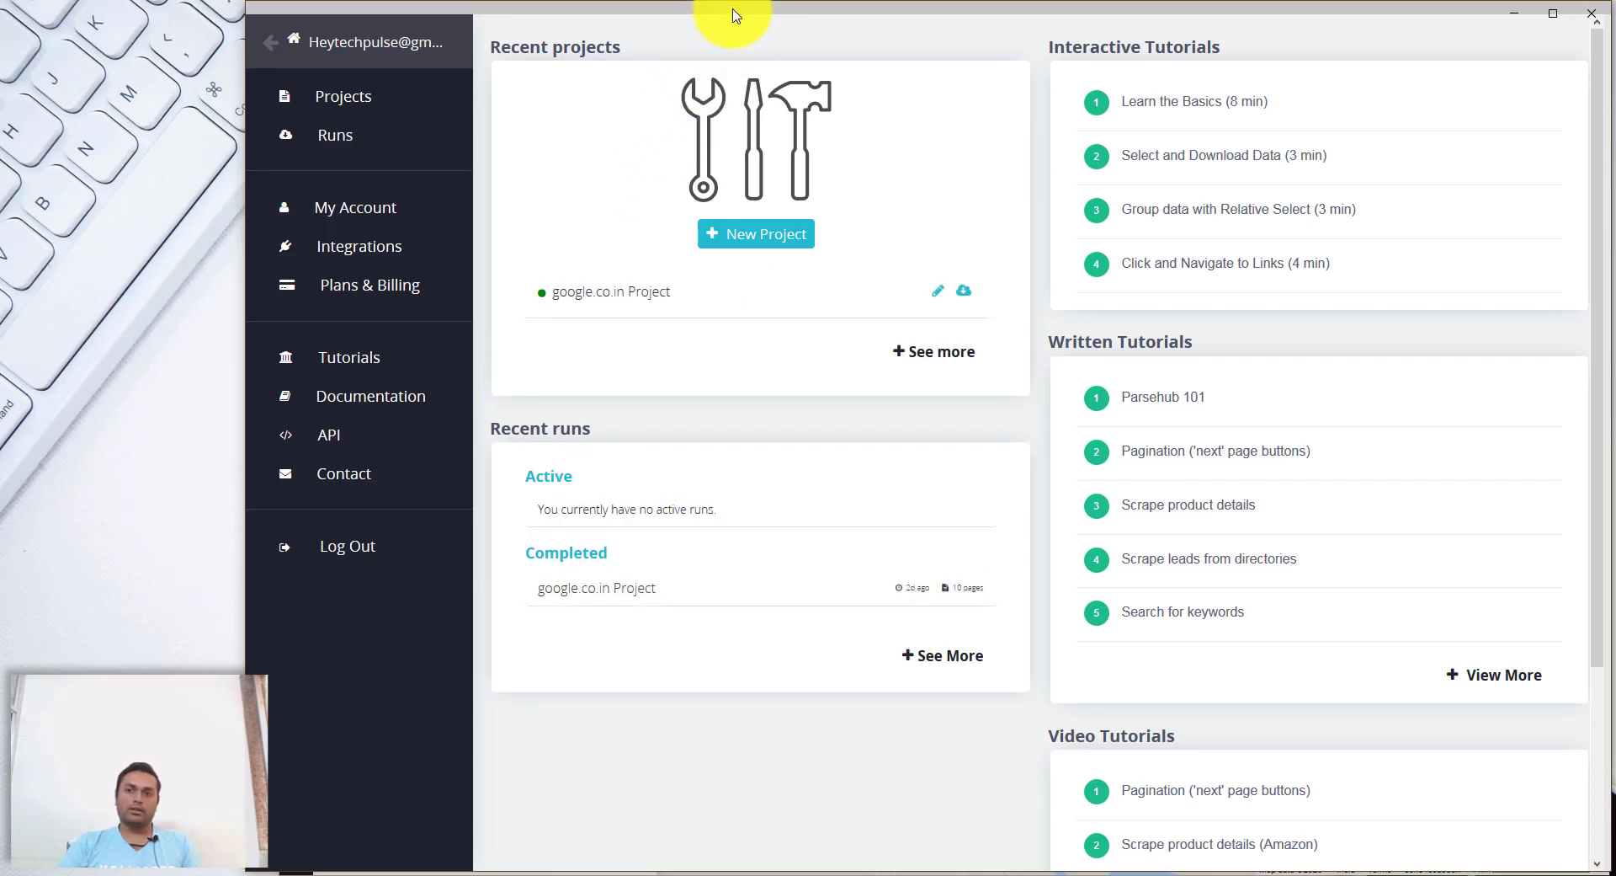
pyautogui.moveTo(732, 15); pyautogui.dragTo(737, 12)
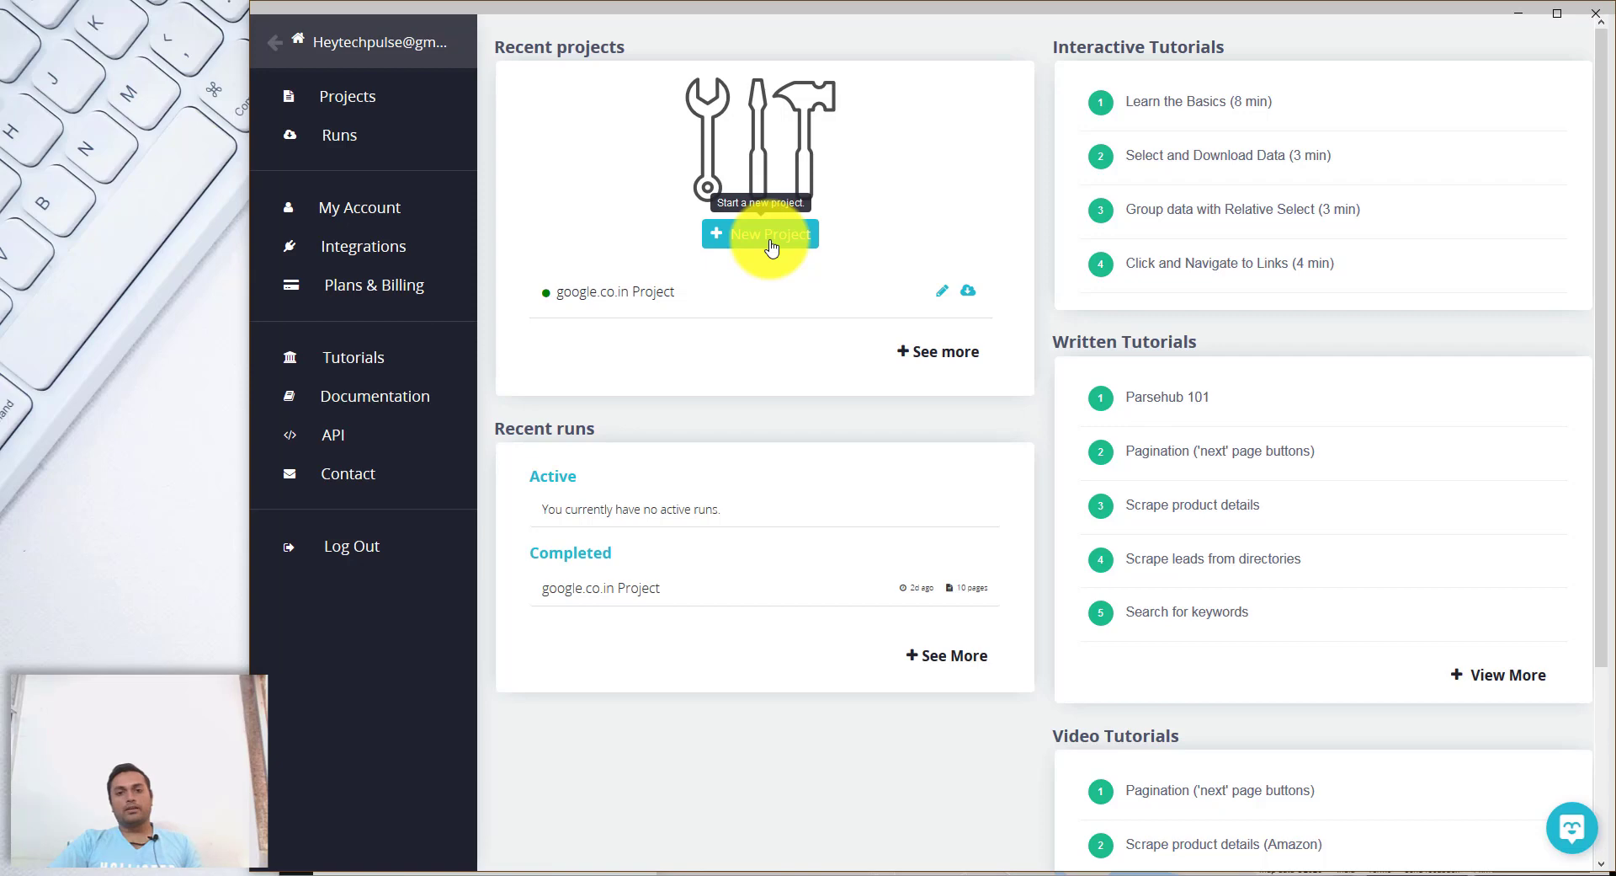
pyautogui.click(769, 235)
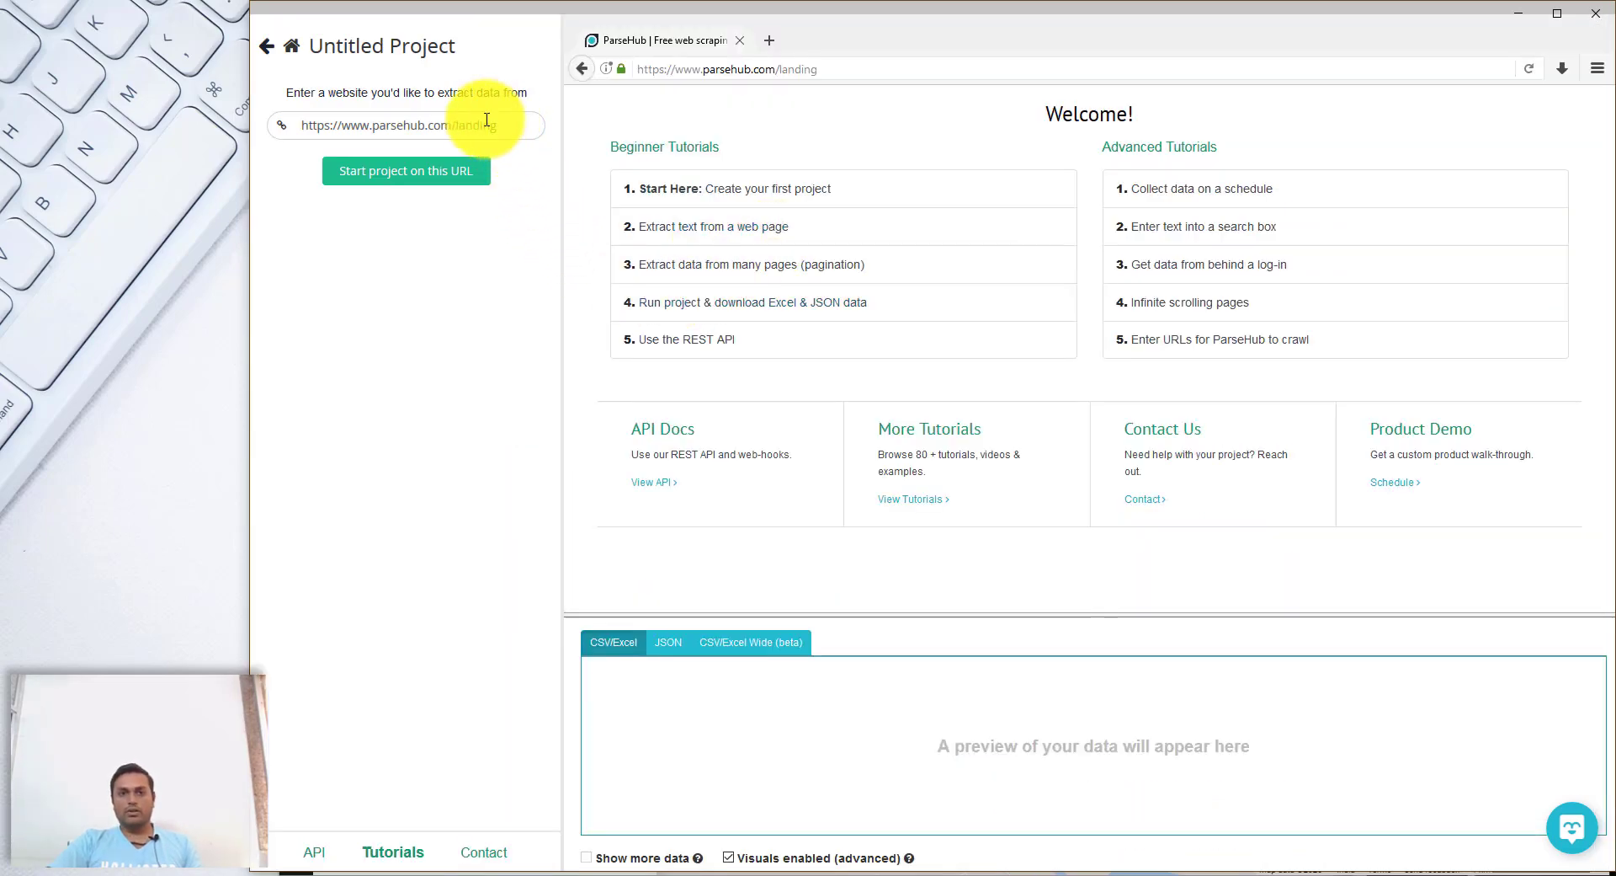
# Switch back to the Opera browser and copy the Google Maps results address again
pyautogui.click(299, 868)
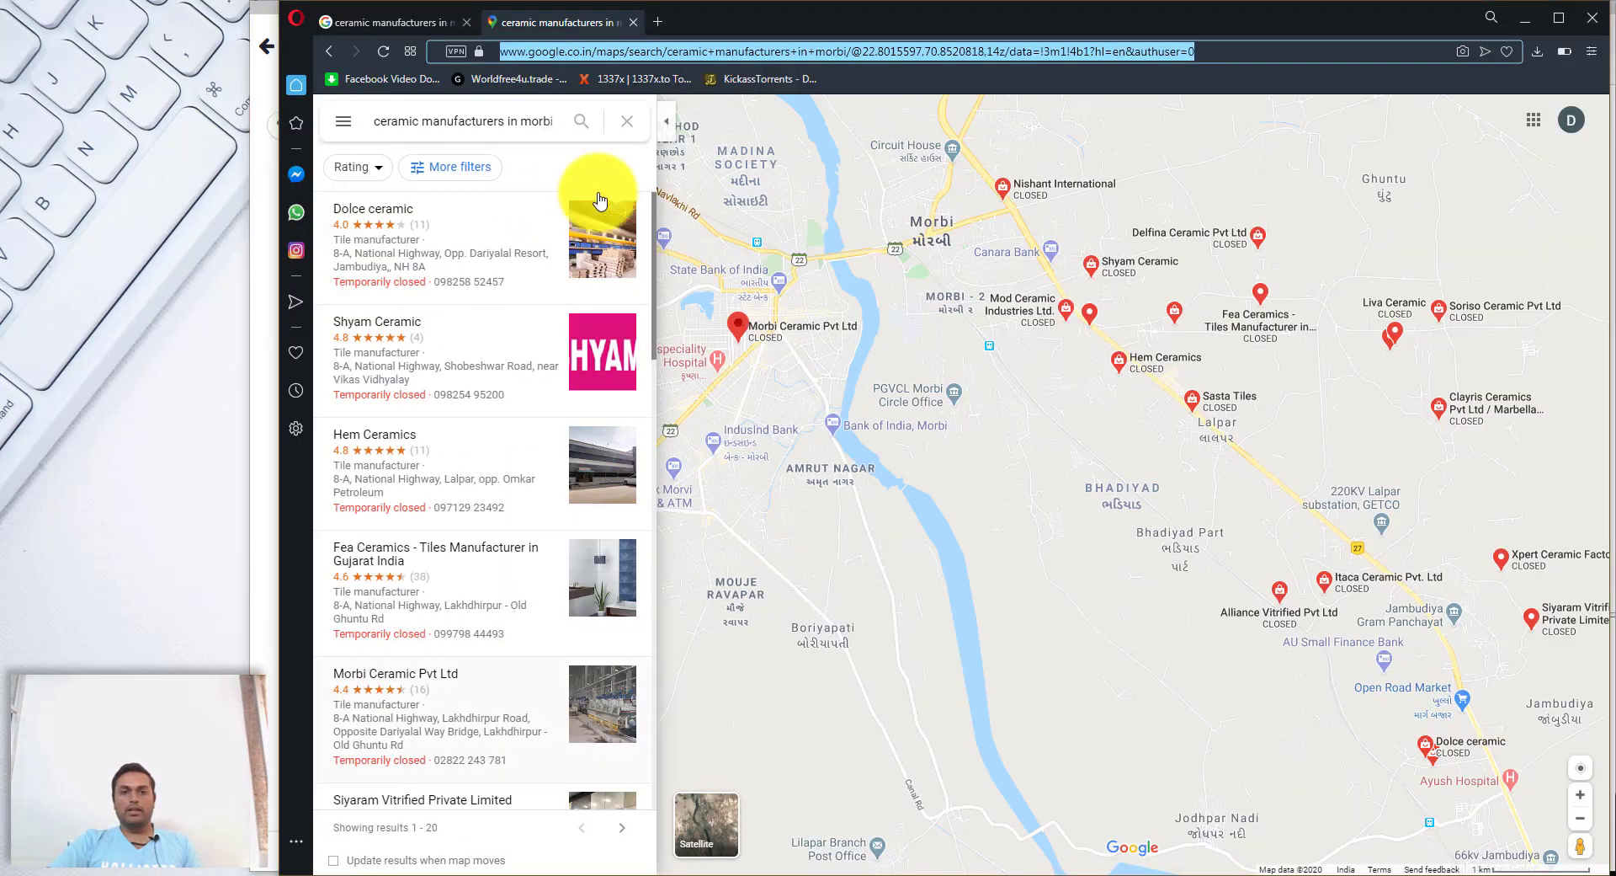
pyautogui.rightClick(622, 76)
pyautogui.click(665, 108)
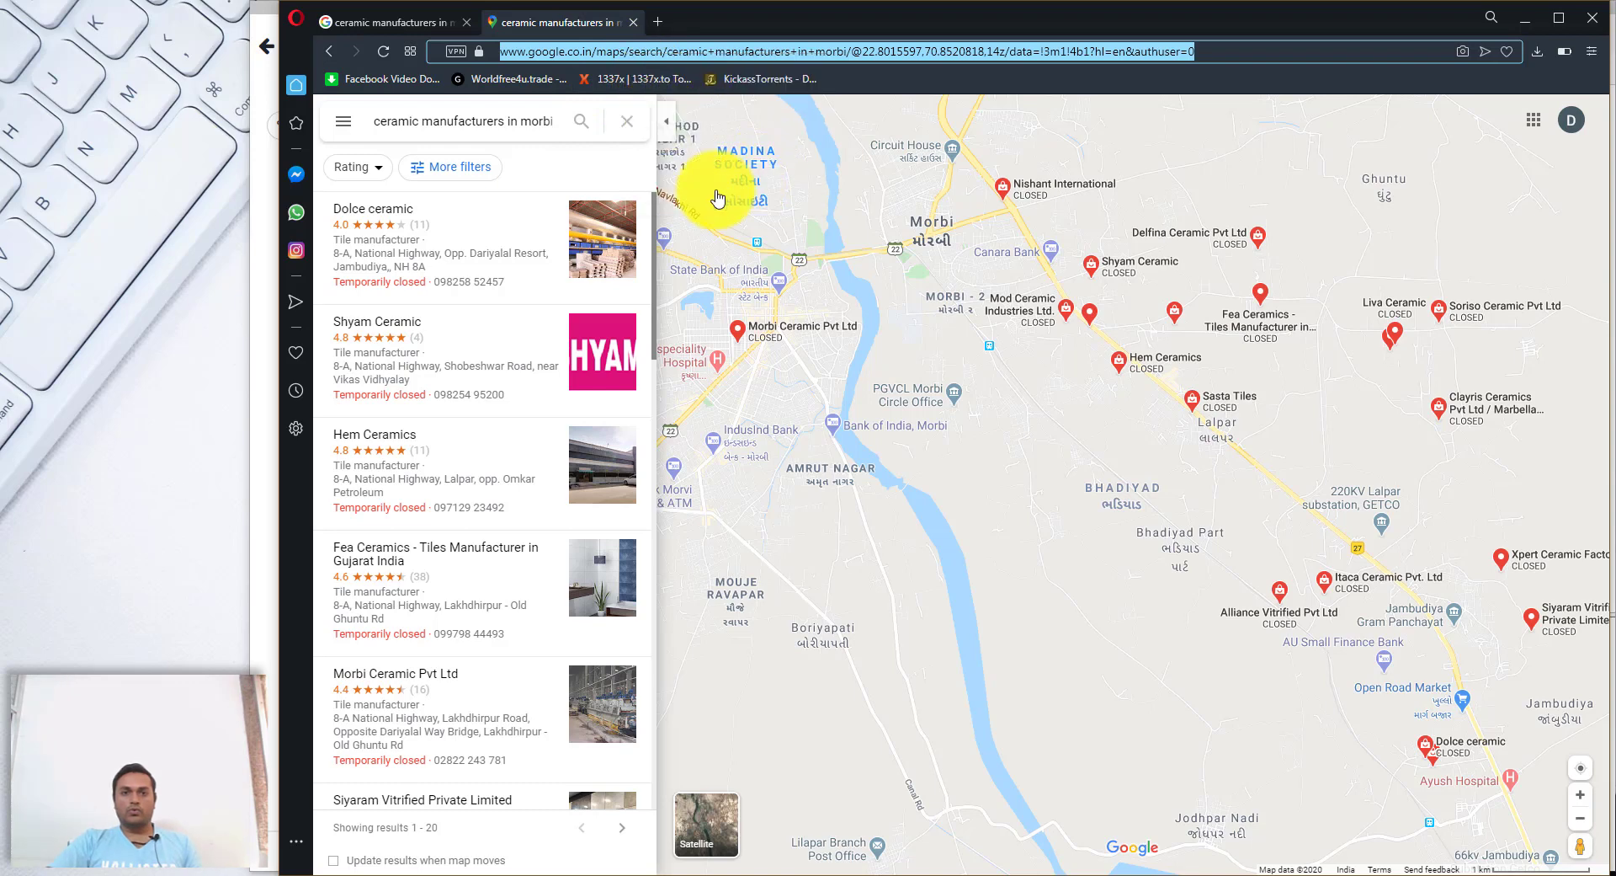
# Return to ParseHub, replace the project's website address with the copied Google Maps URL and start the project on it
pyautogui.click(267, 497)
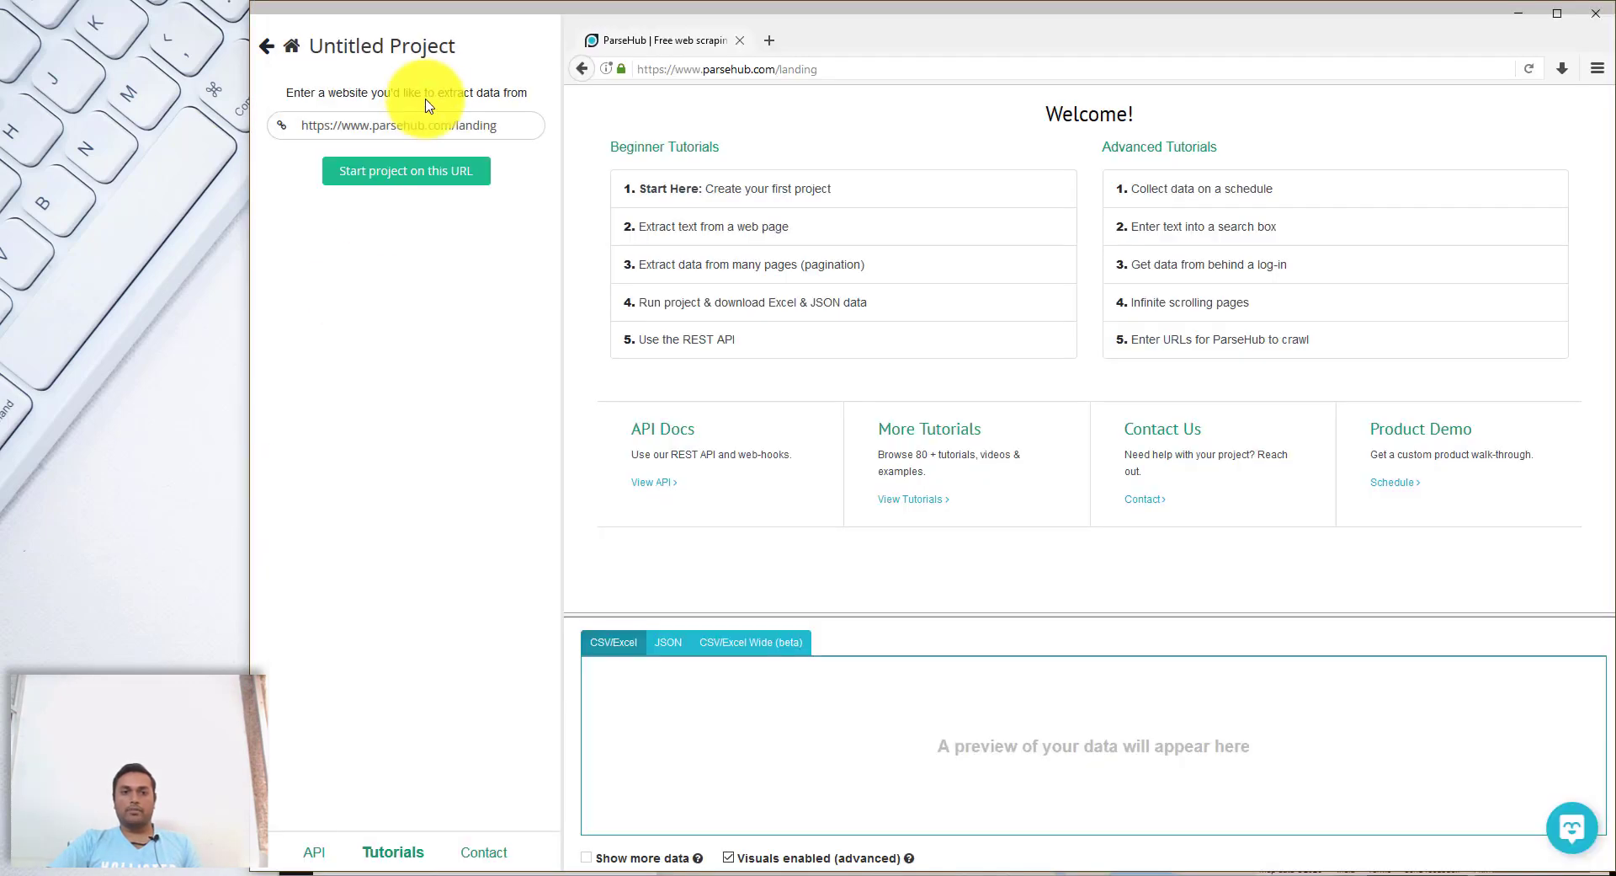
pyautogui.tripleClick(418, 117)
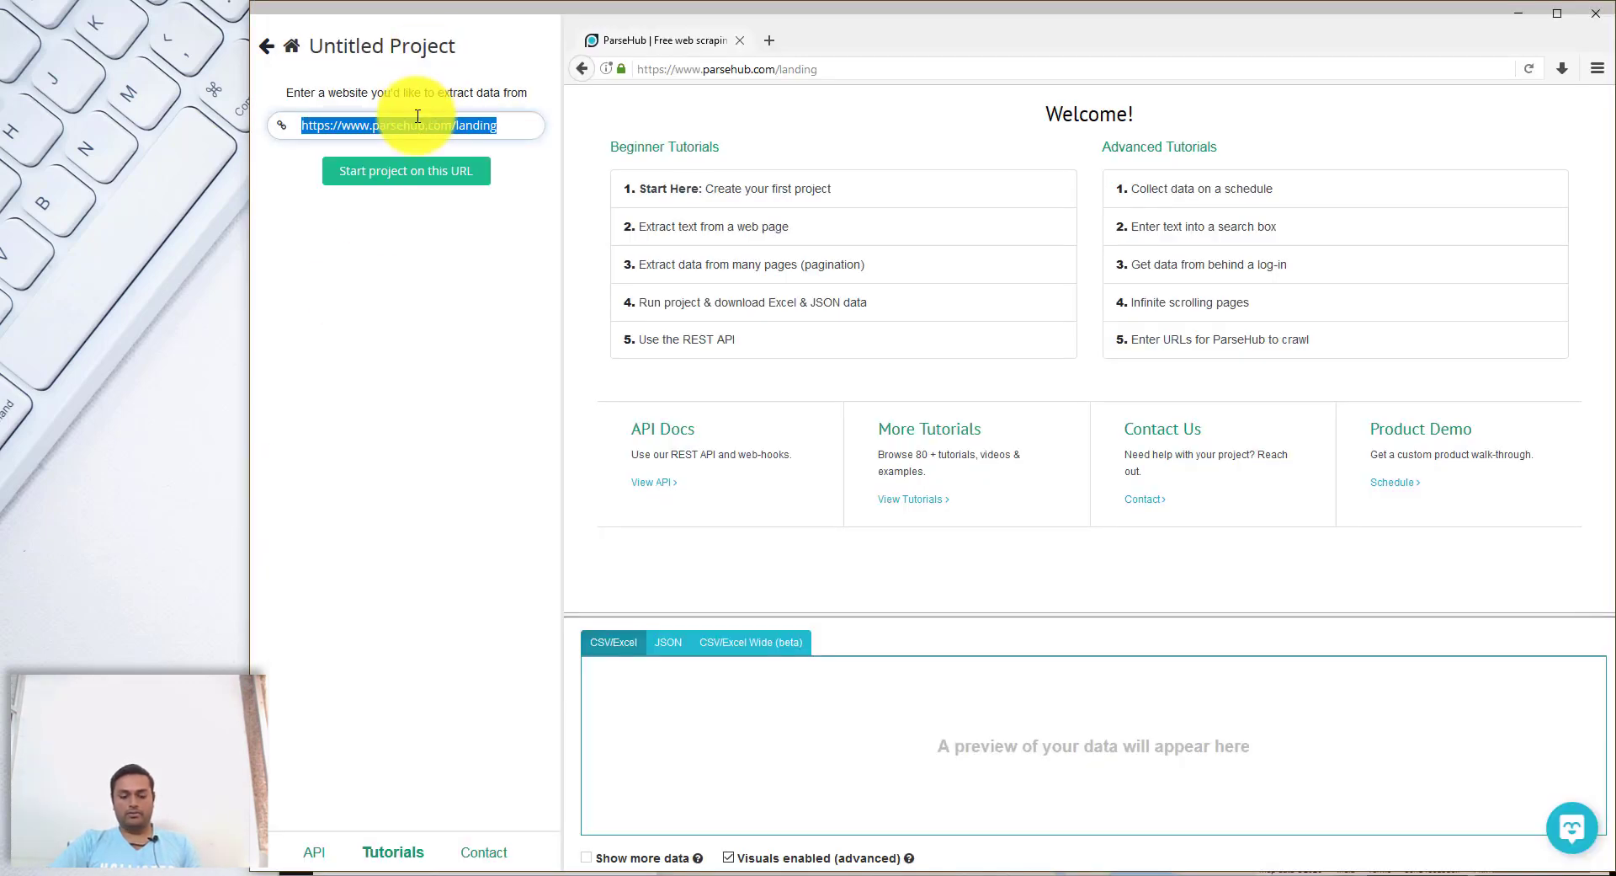
pyautogui.hotkey('ctrl', 'v')
pyautogui.click(429, 171)
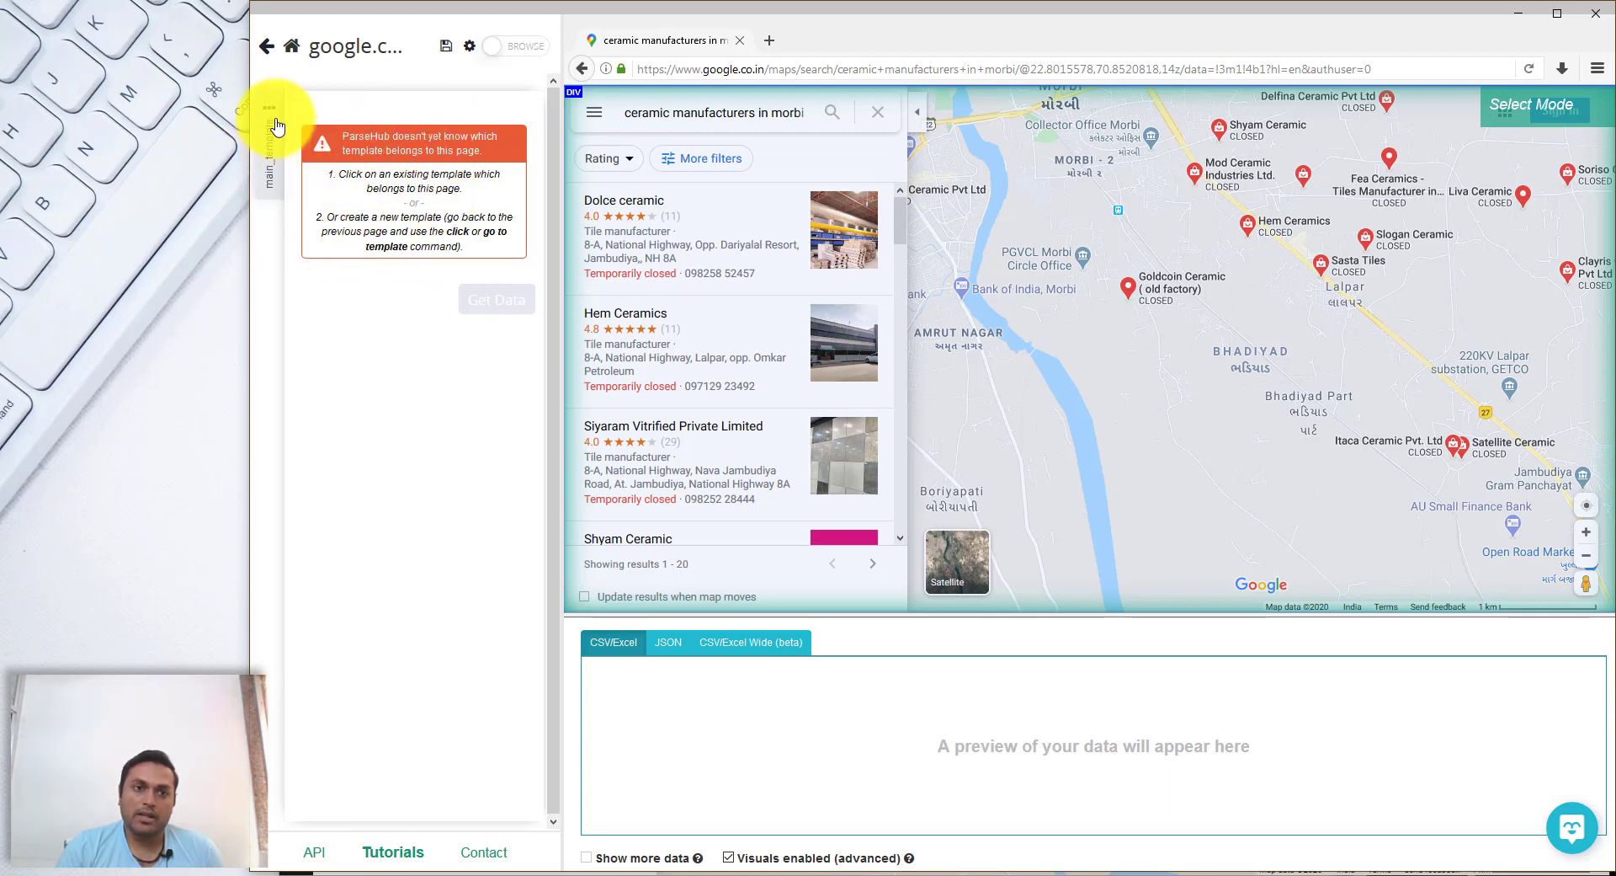
# Assign the page to main_template and rename its empty selection to "Name"
pyautogui.click(270, 180)
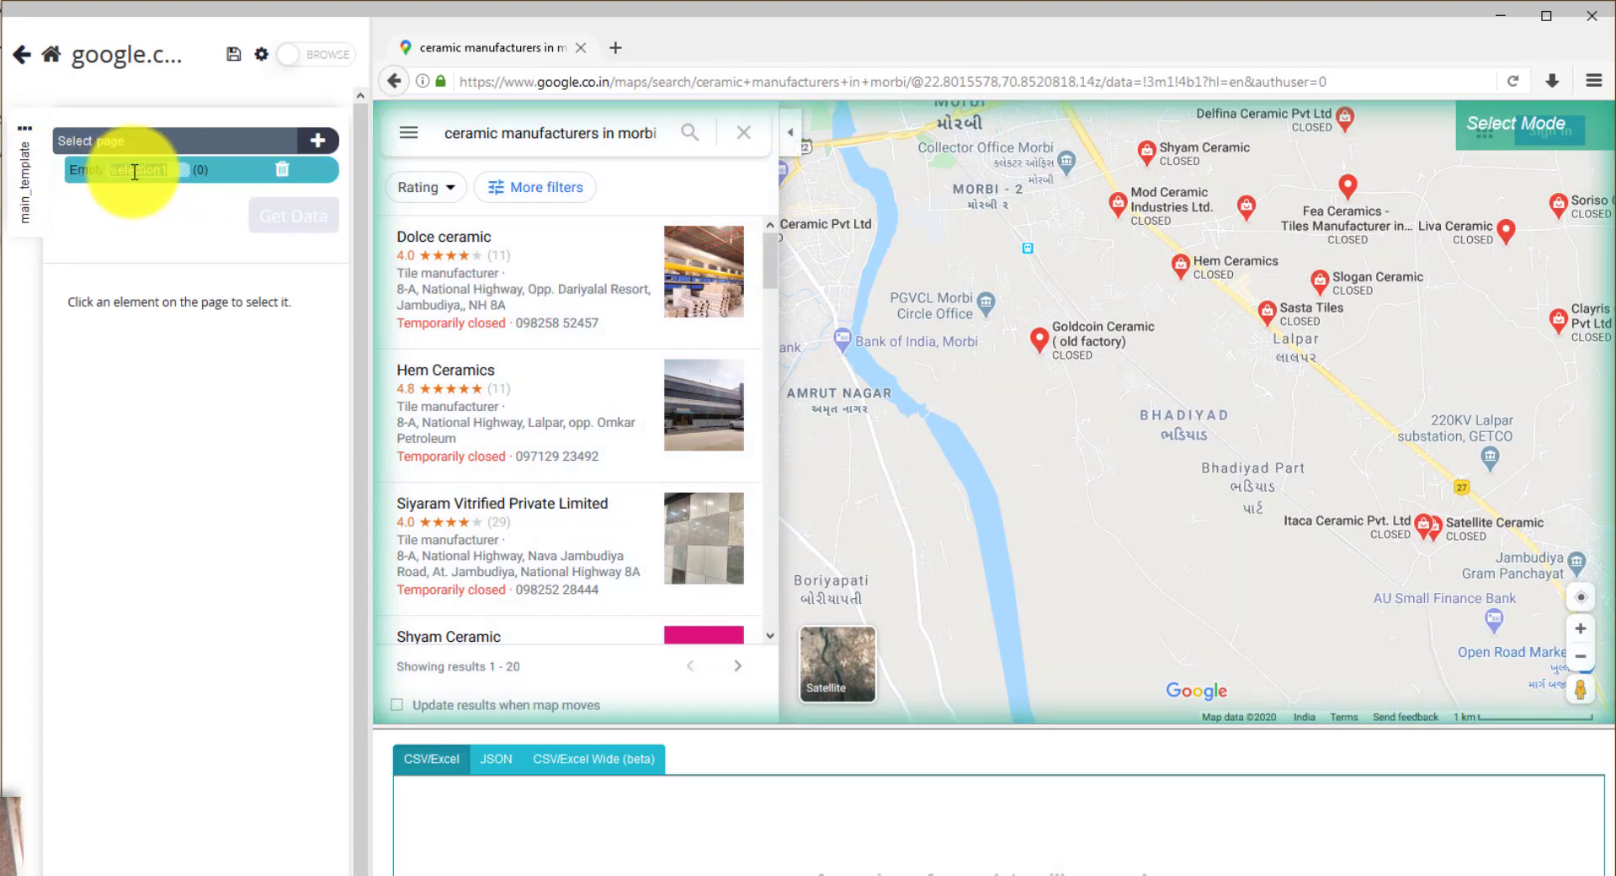
pyautogui.write('Na')
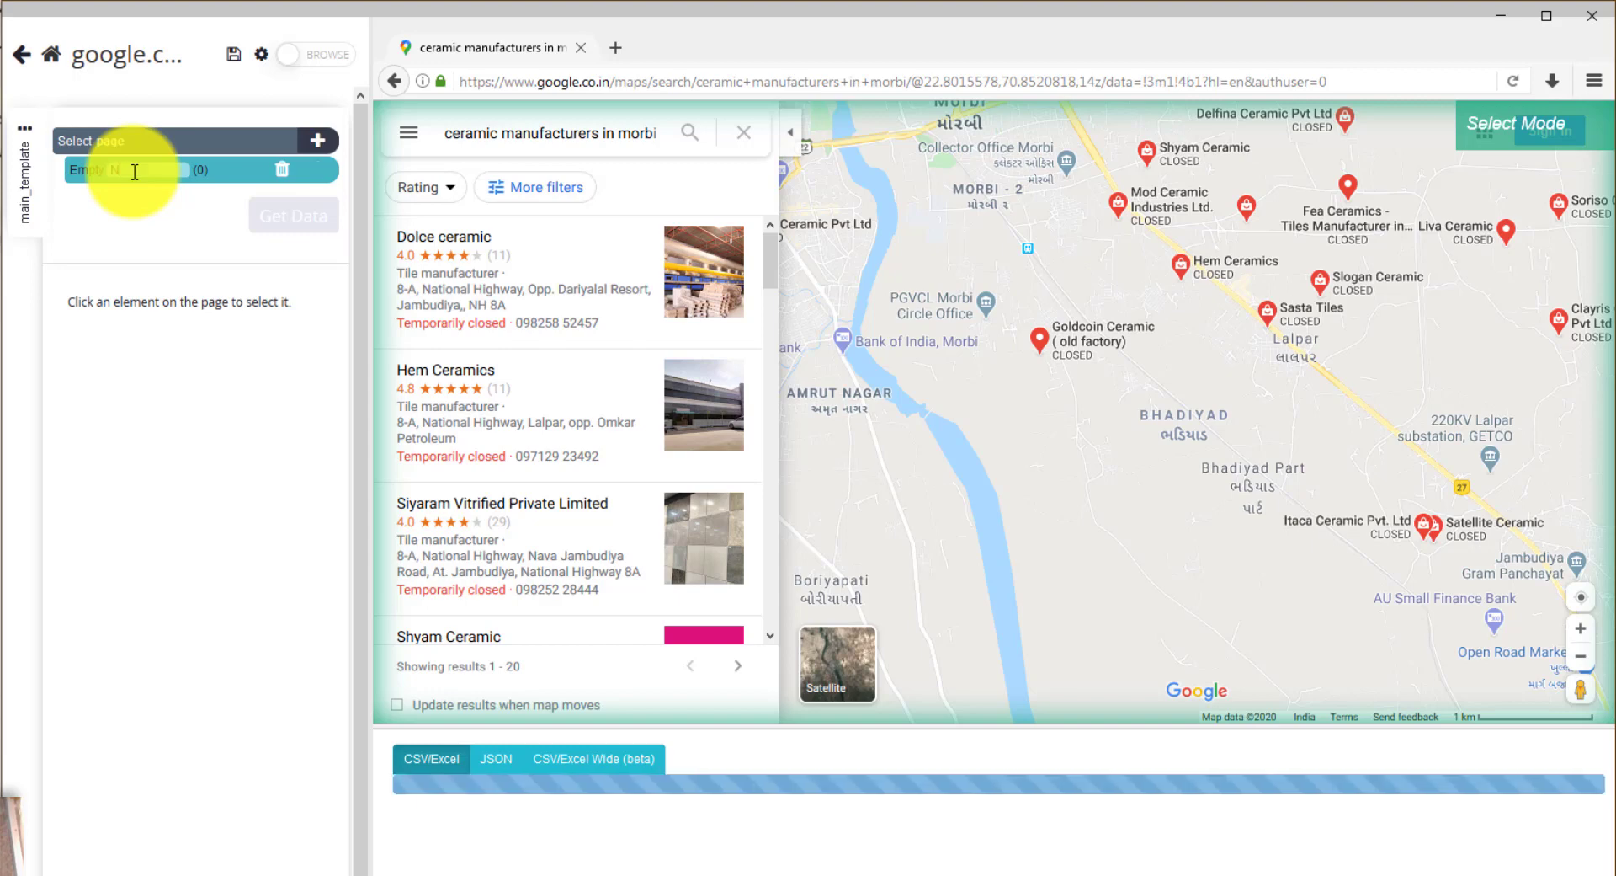
pyautogui.write('me')
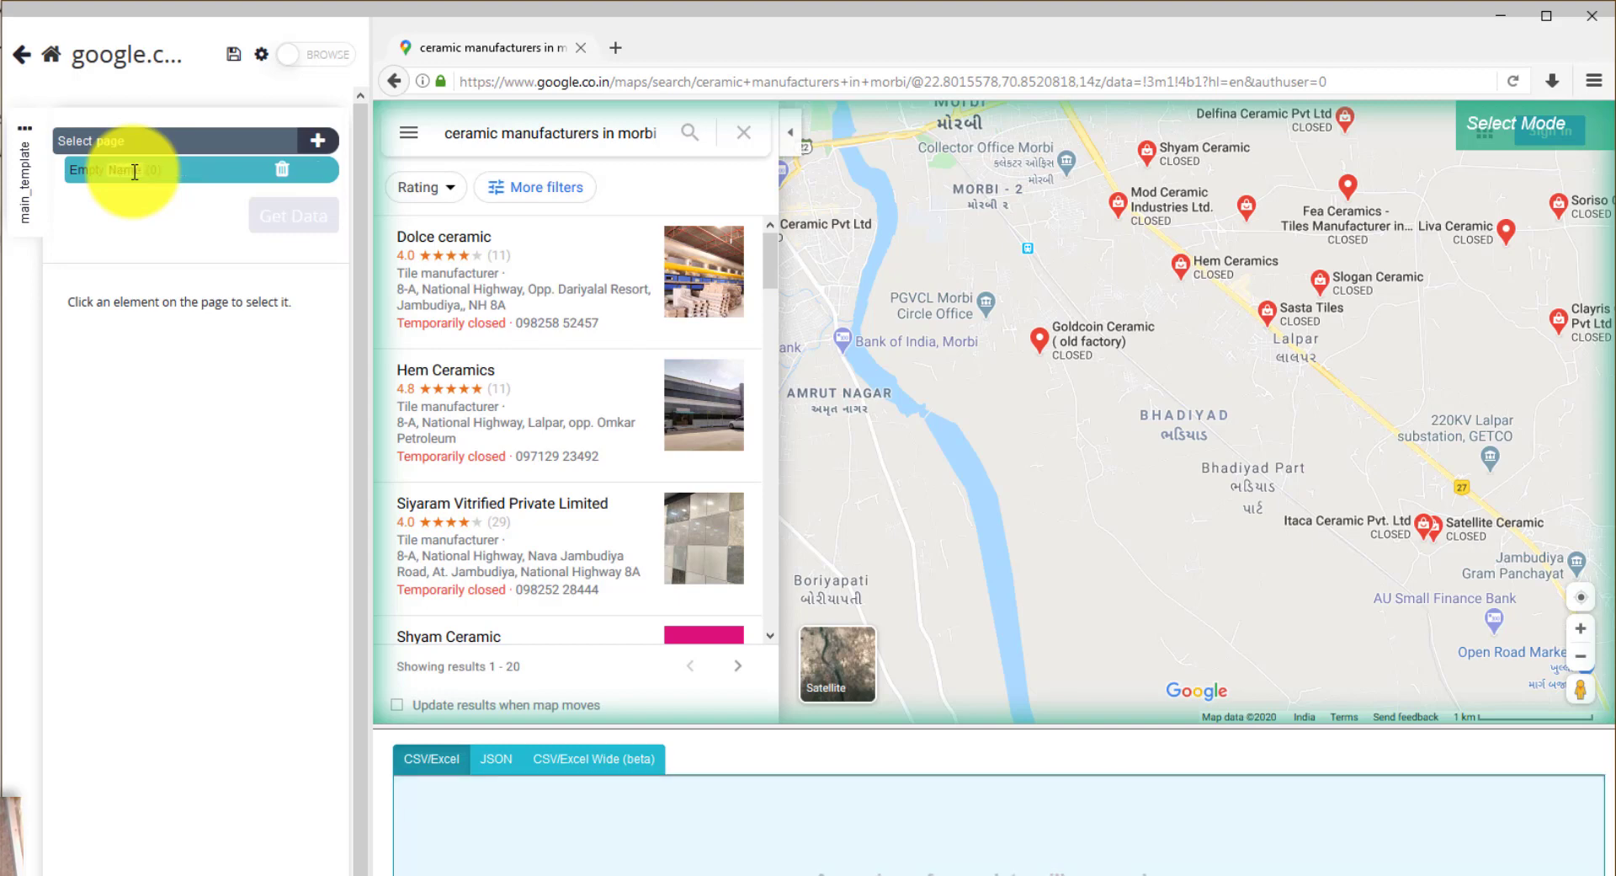
pyautogui.press('Return')
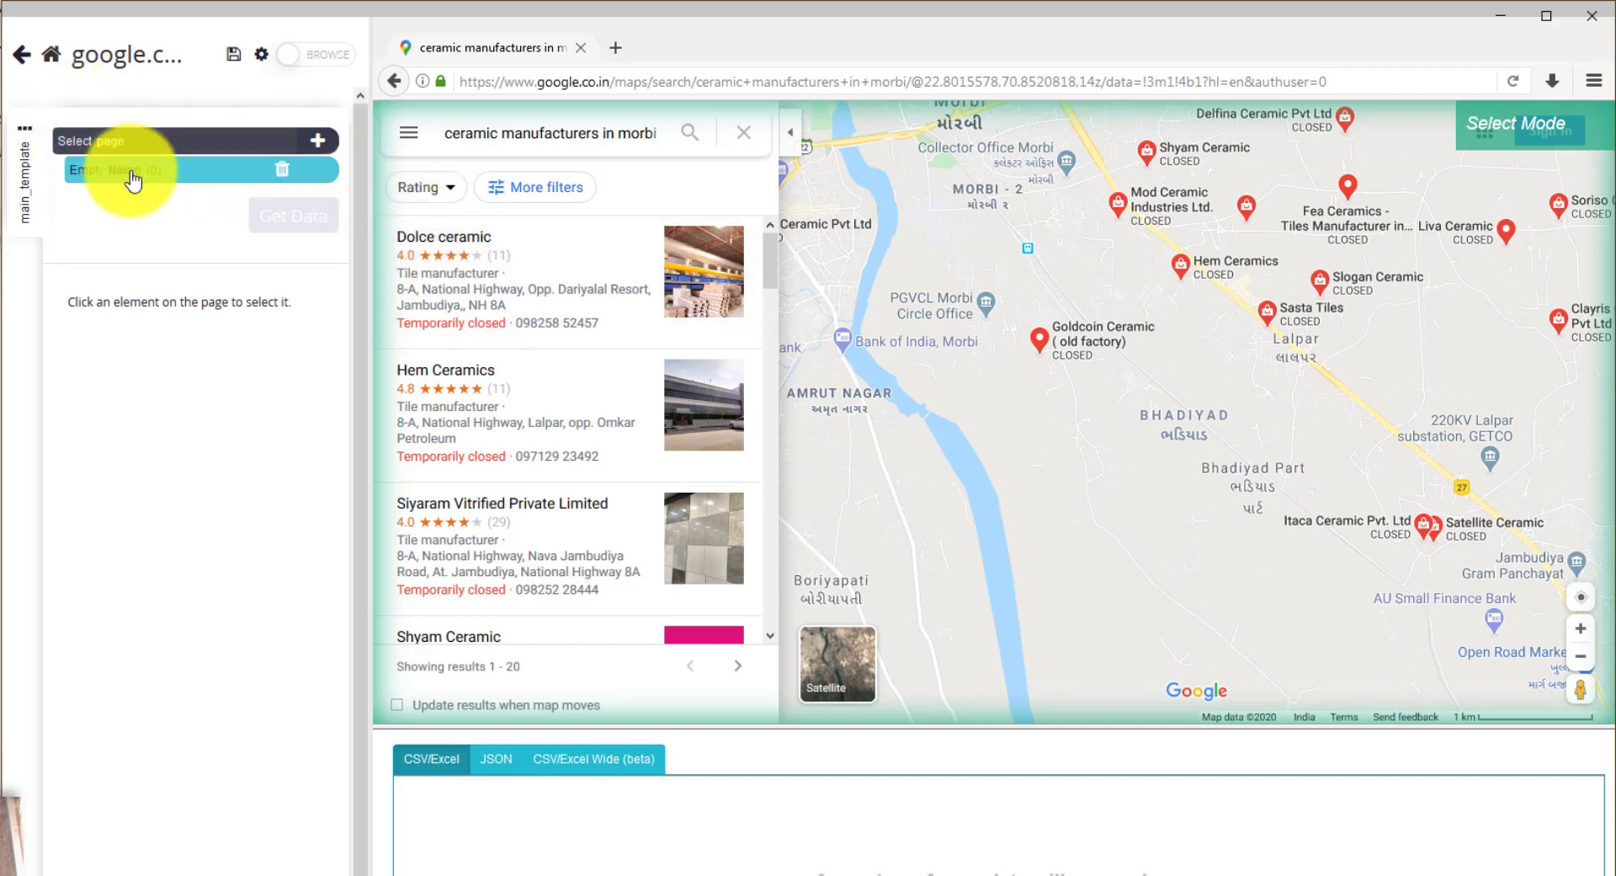
# Pick the "Dolce ceramic" listing title as the first element of the Name selection and exit the starting-site tutorial
pyautogui.click(452, 246)
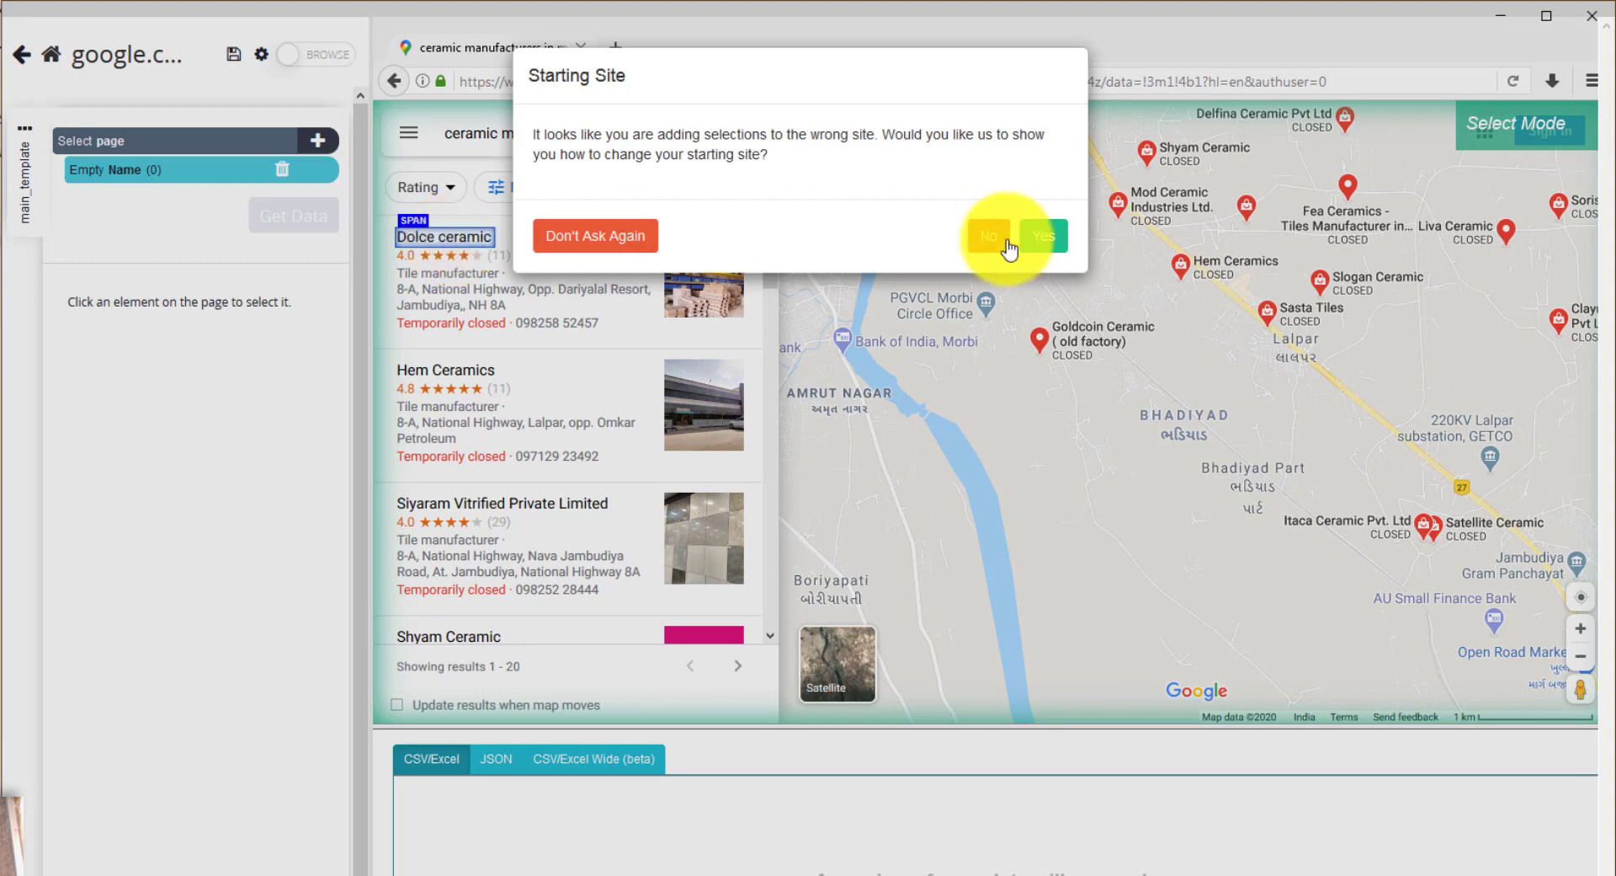
pyautogui.click(1042, 242)
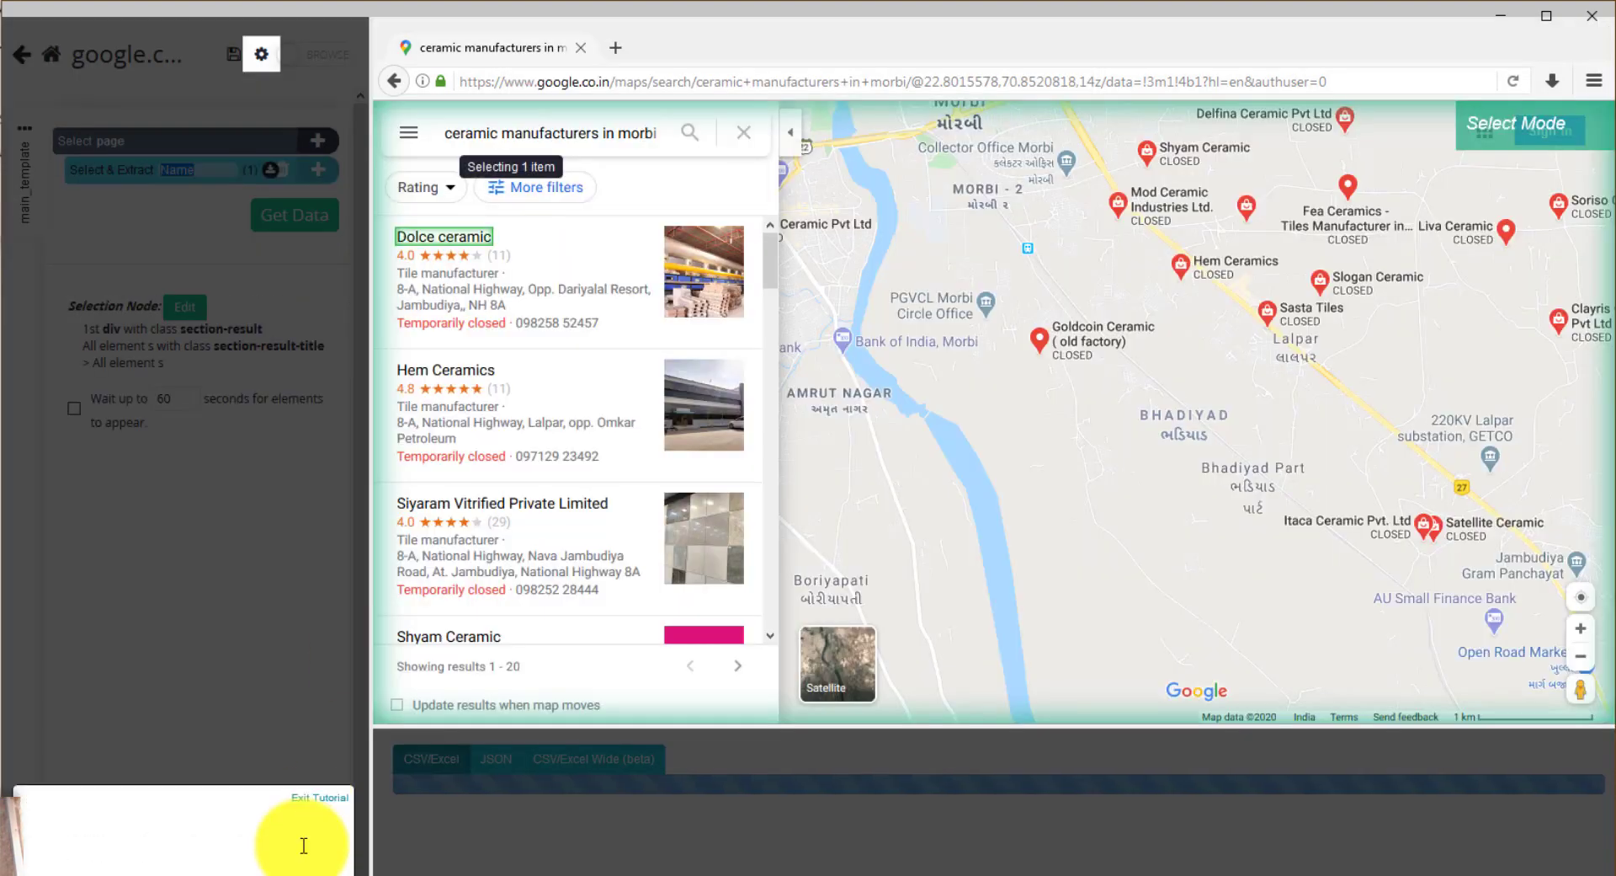
pyautogui.click(305, 800)
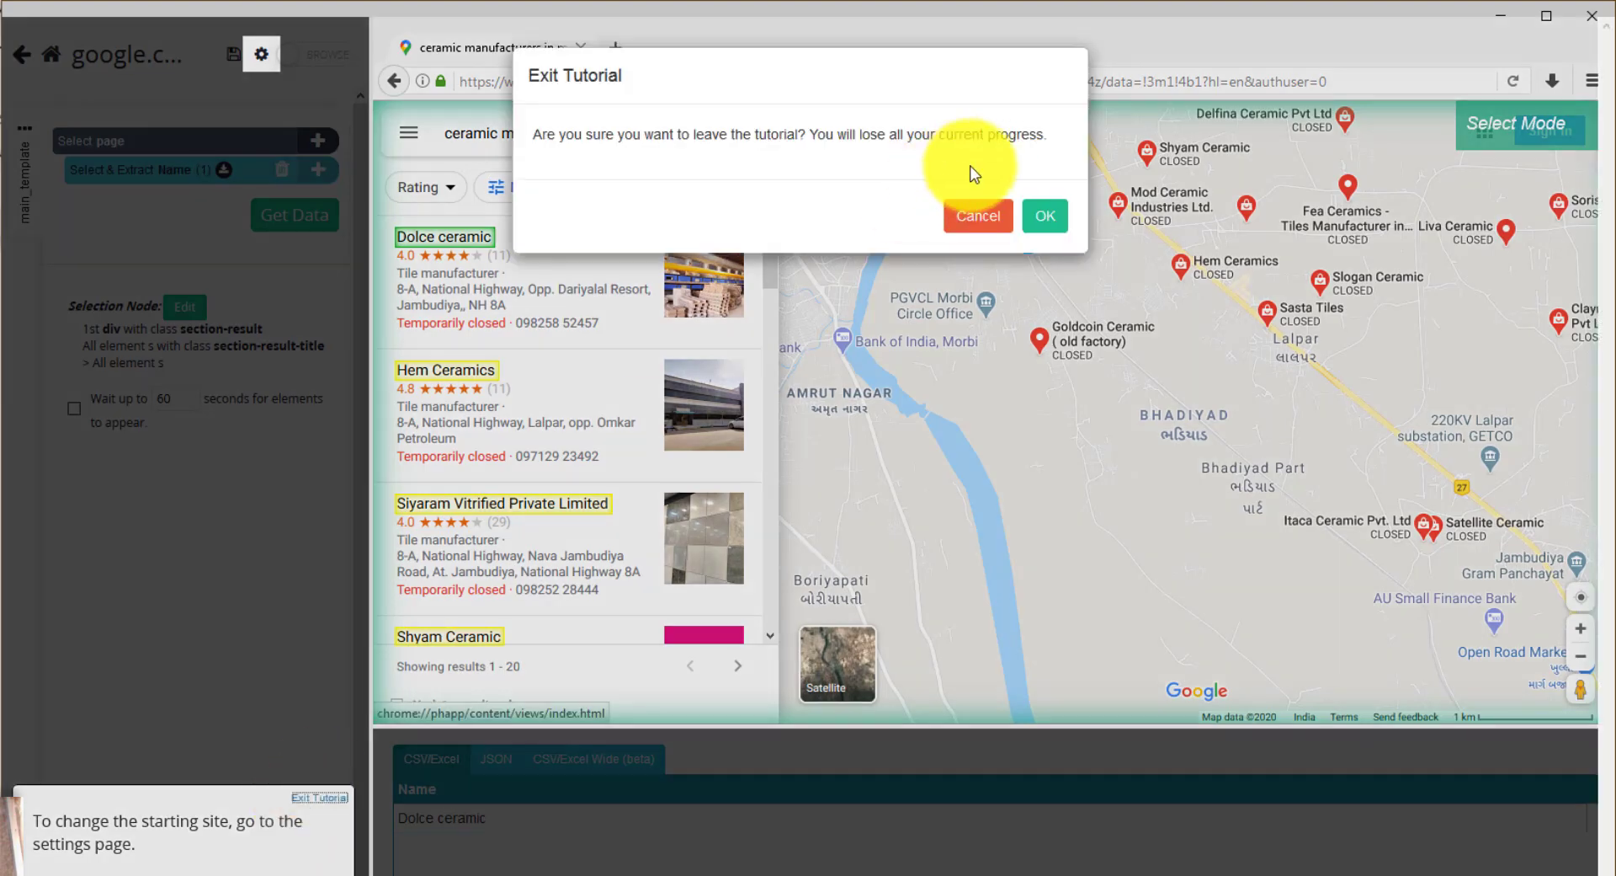
pyautogui.click(1041, 226)
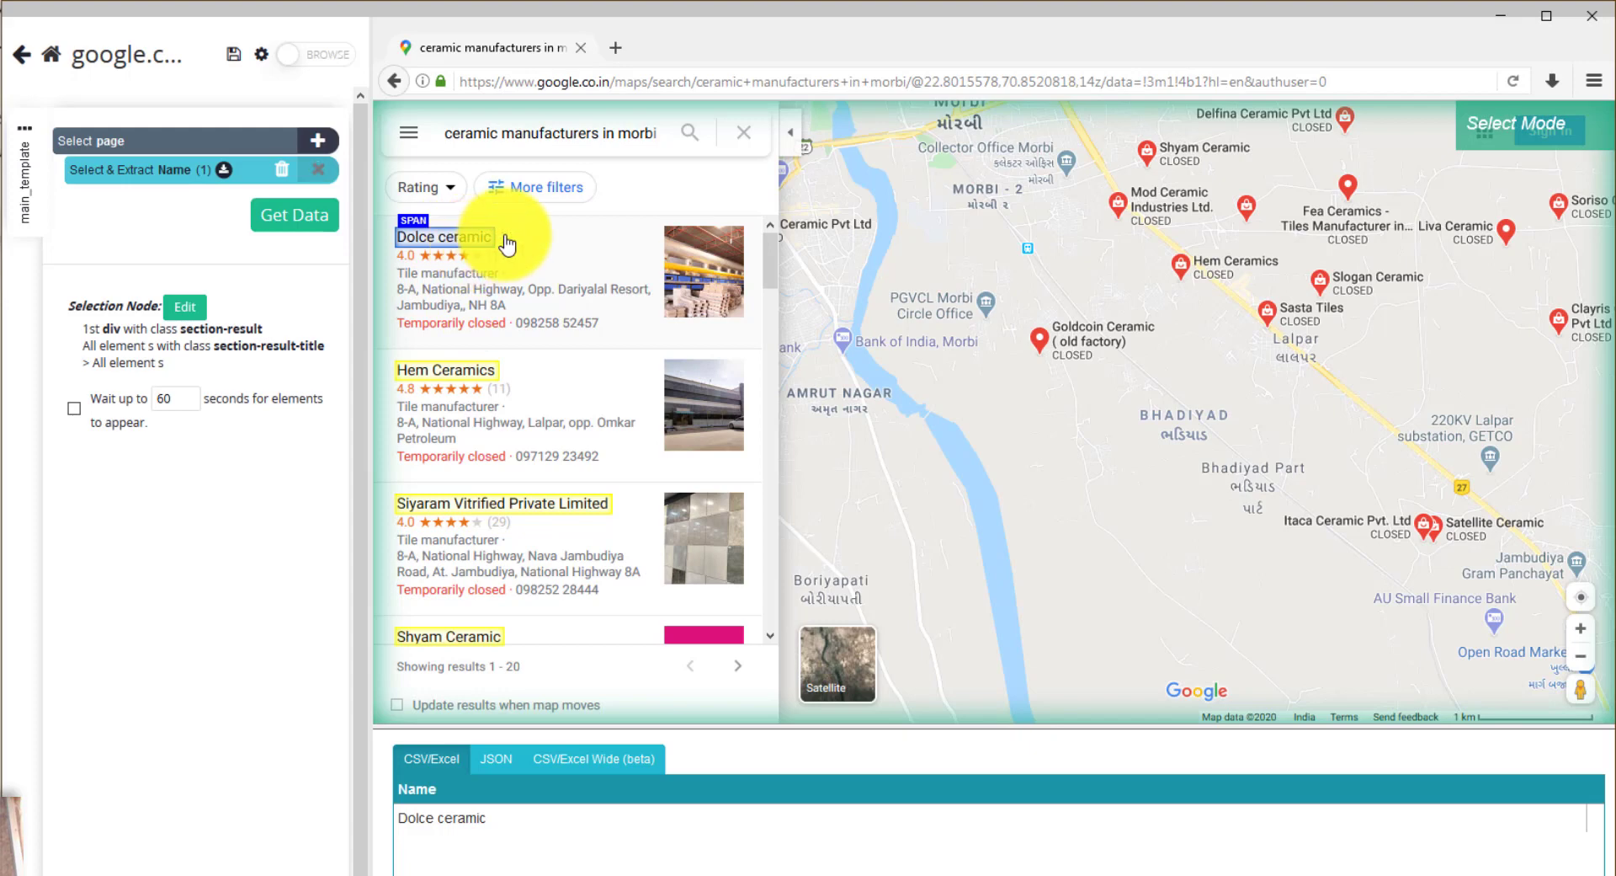
pyautogui.click(448, 240)
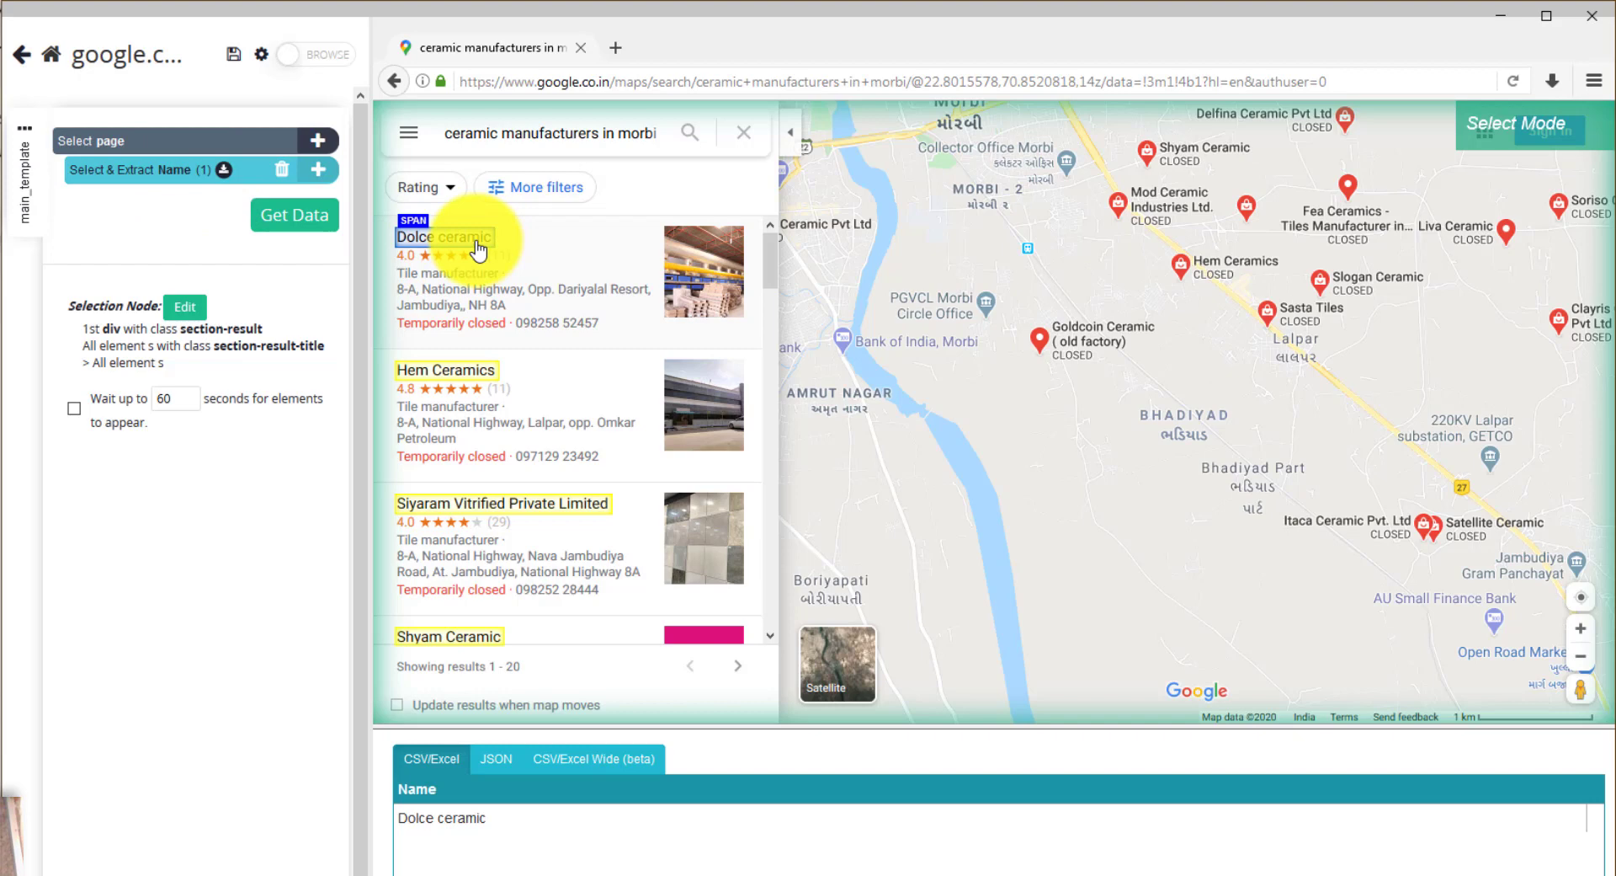
# Extend the Name selection to all listing titles by adding the last result, "Goldcoin Ceramic ( old factory)"
pyautogui.scroll(-20, 478, 249)
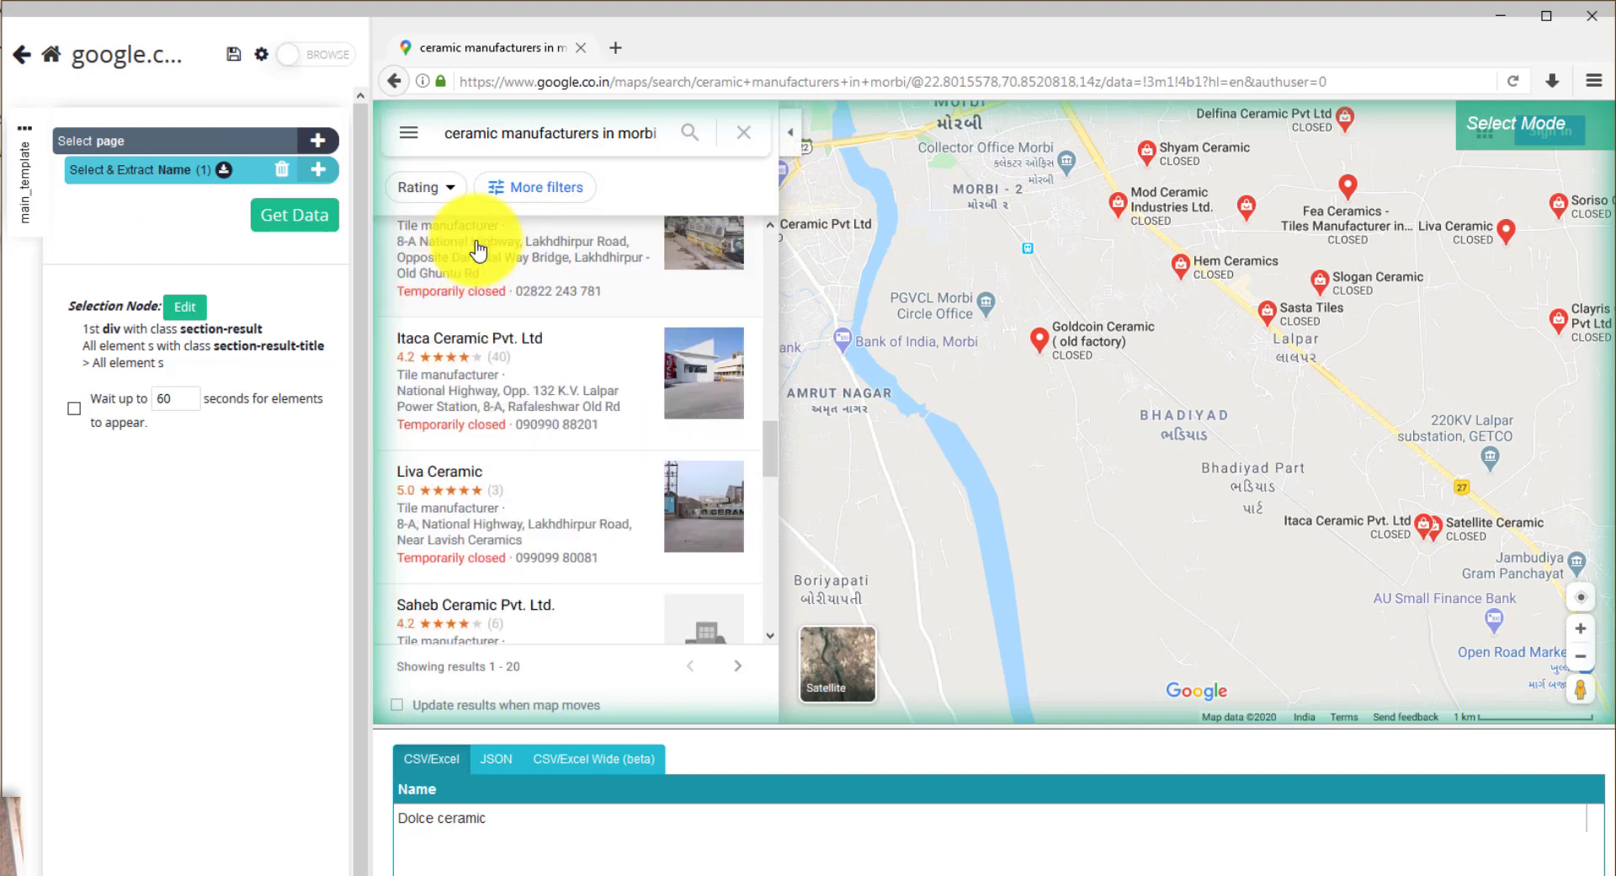
pyautogui.scroll(-5, 478, 250)
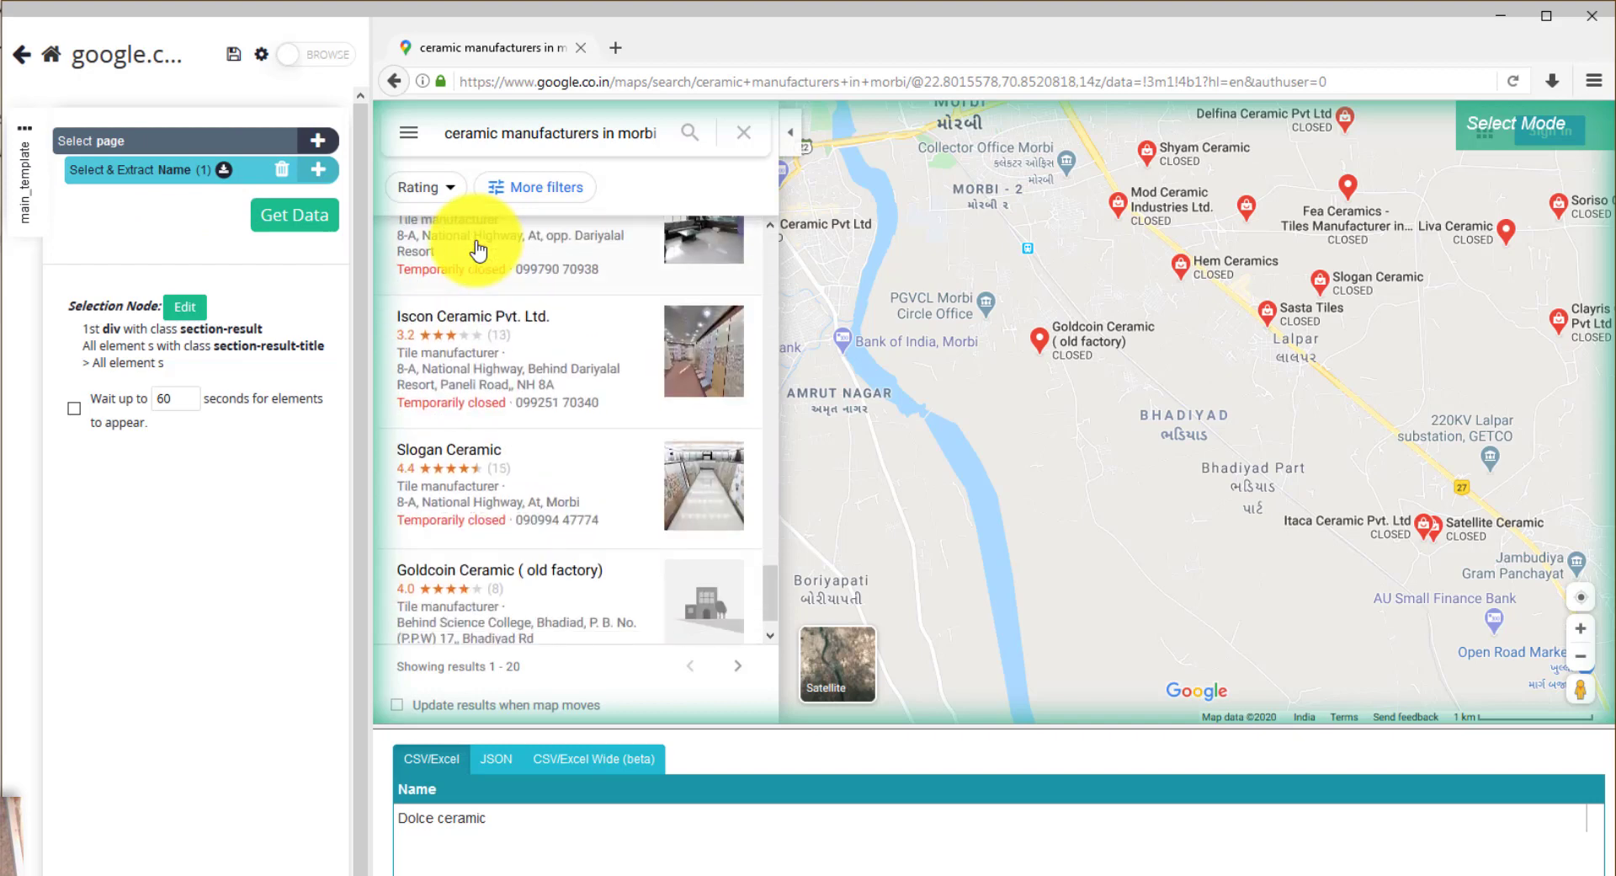
pyautogui.scroll(-1, 478, 250)
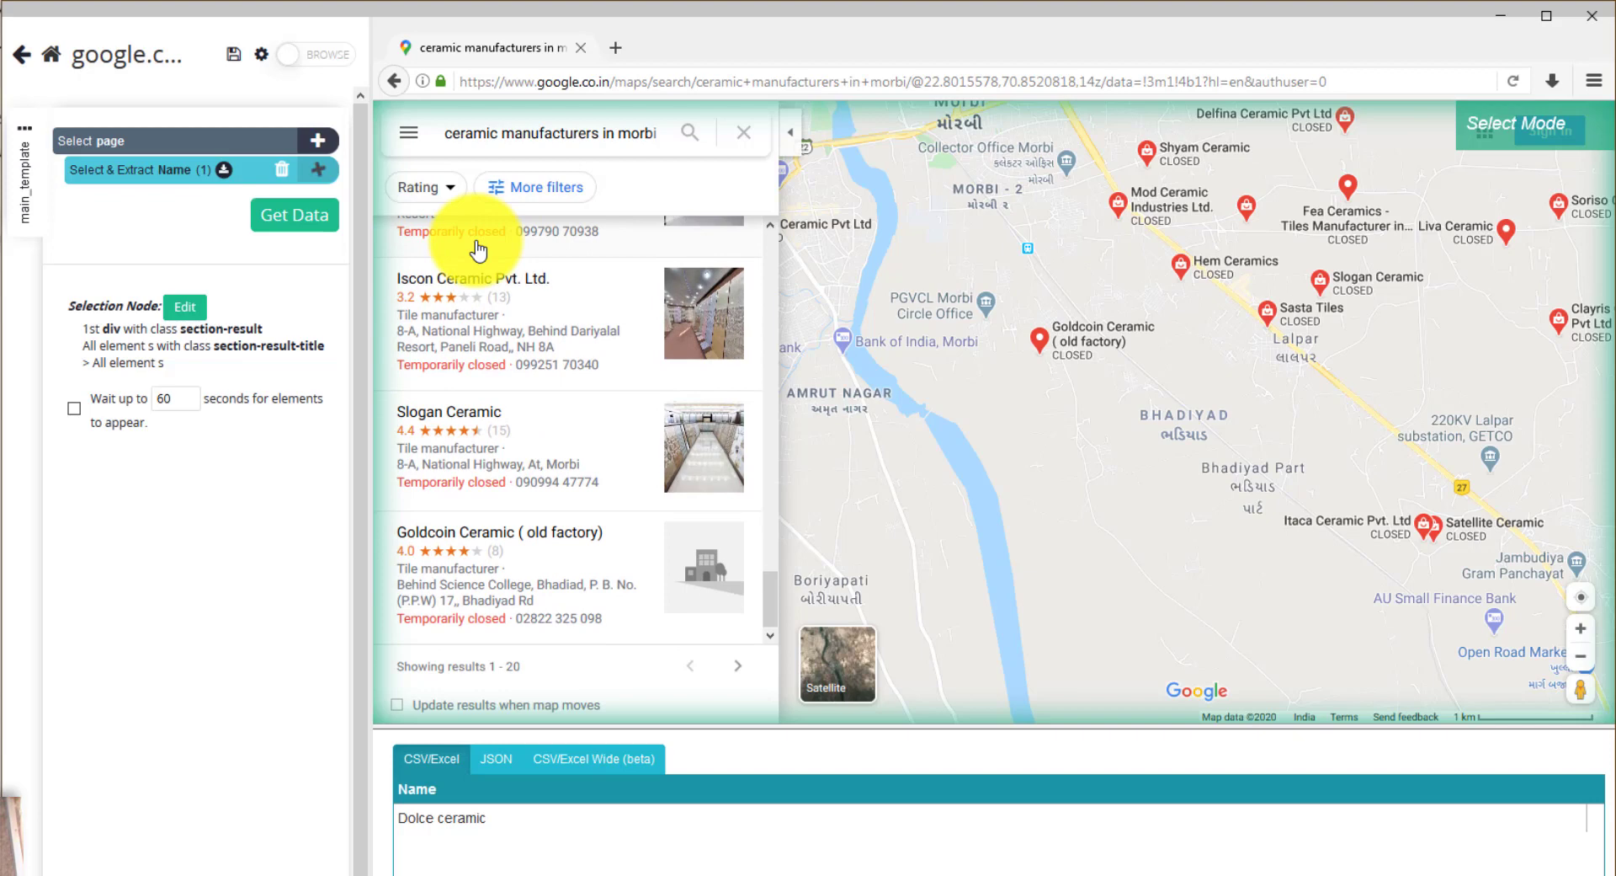
pyautogui.click(495, 546)
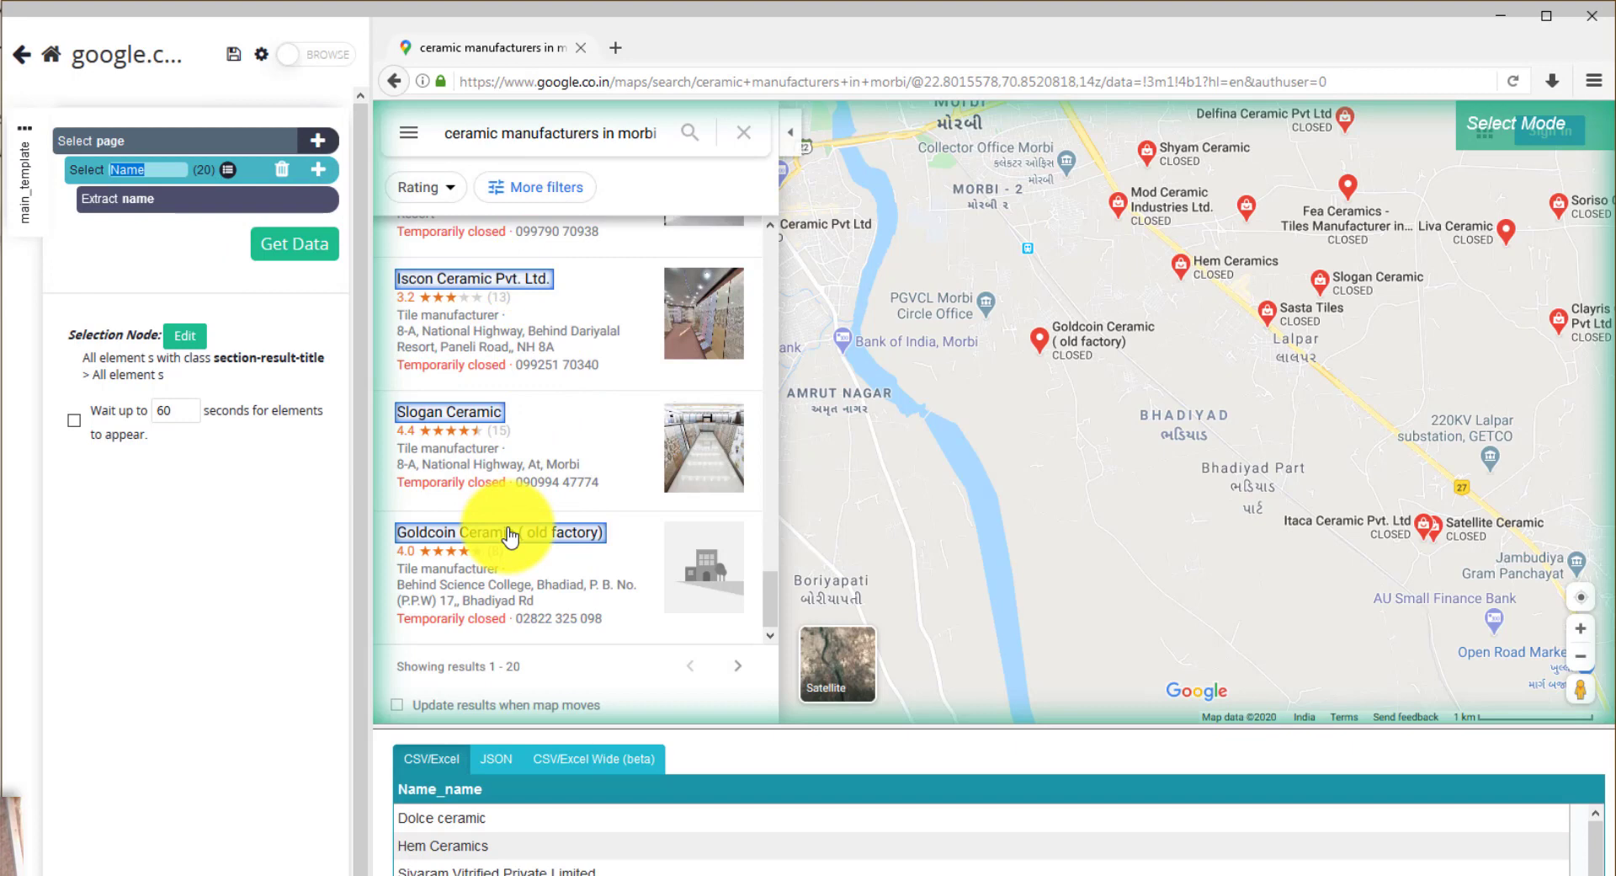
# Save the project and add a Relative Select under Name linking the "Iscon Ceramic Pvt. Ltd." title to its address
pyautogui.click(233, 58)
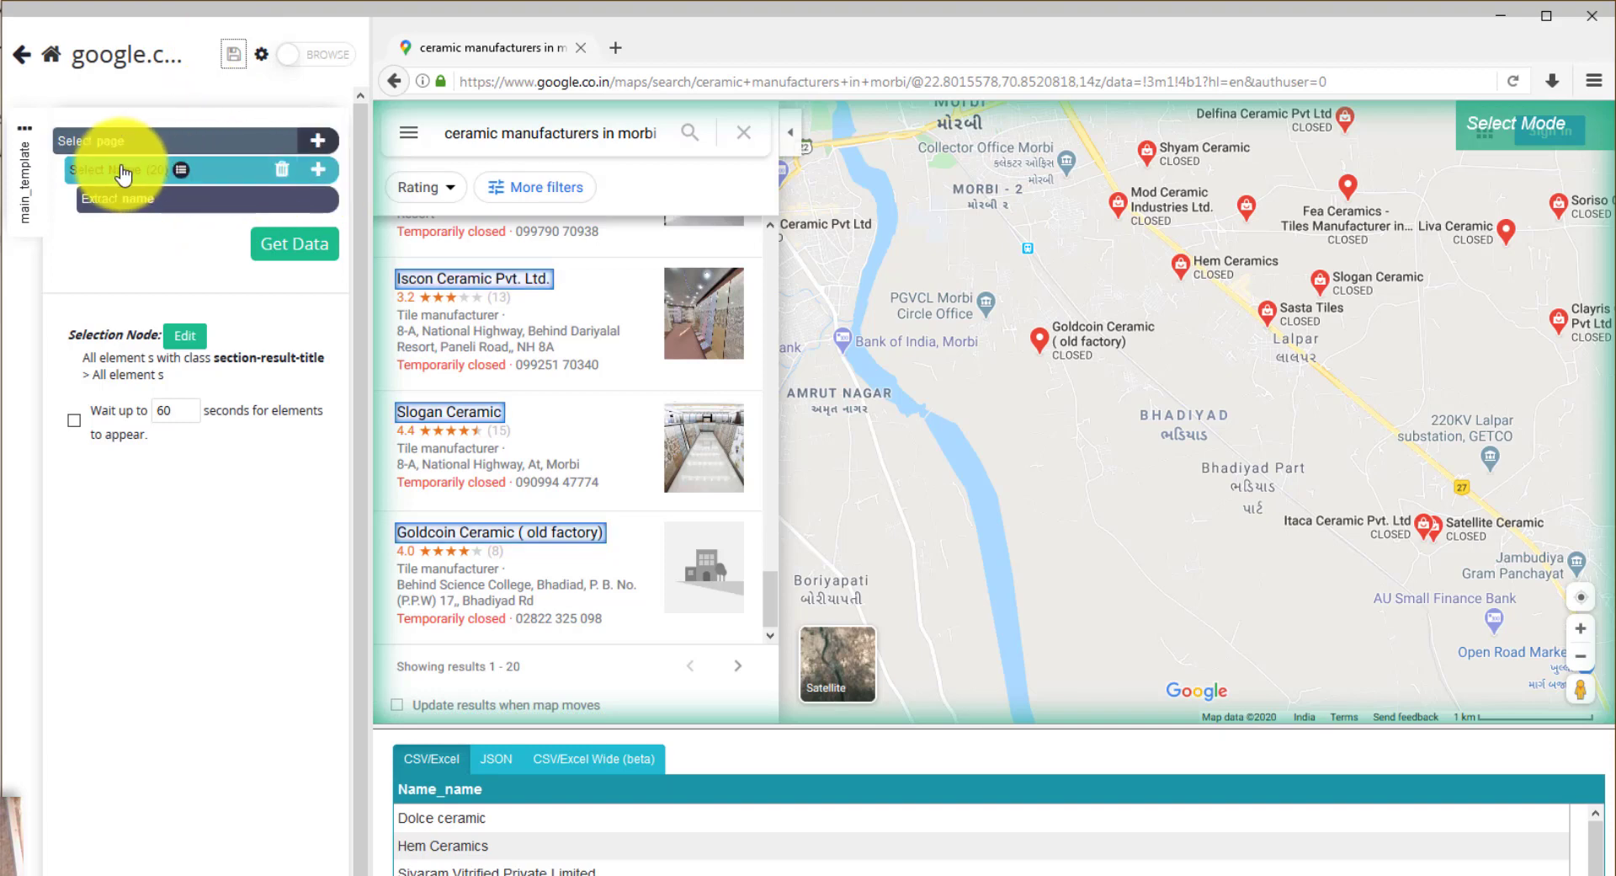
pyautogui.click(321, 174)
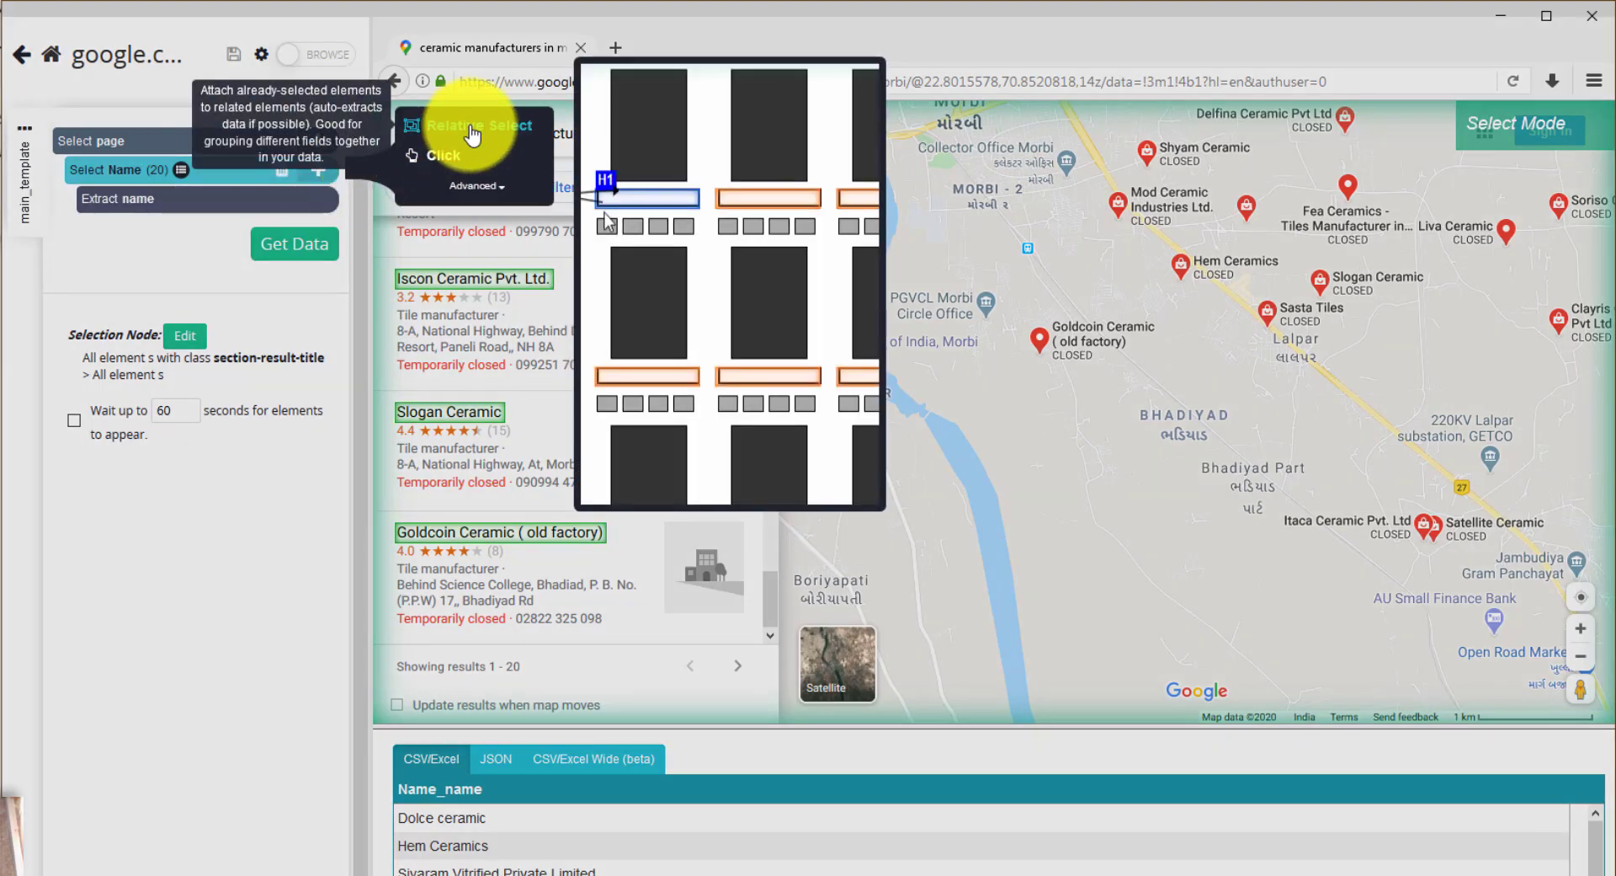
pyautogui.click(473, 133)
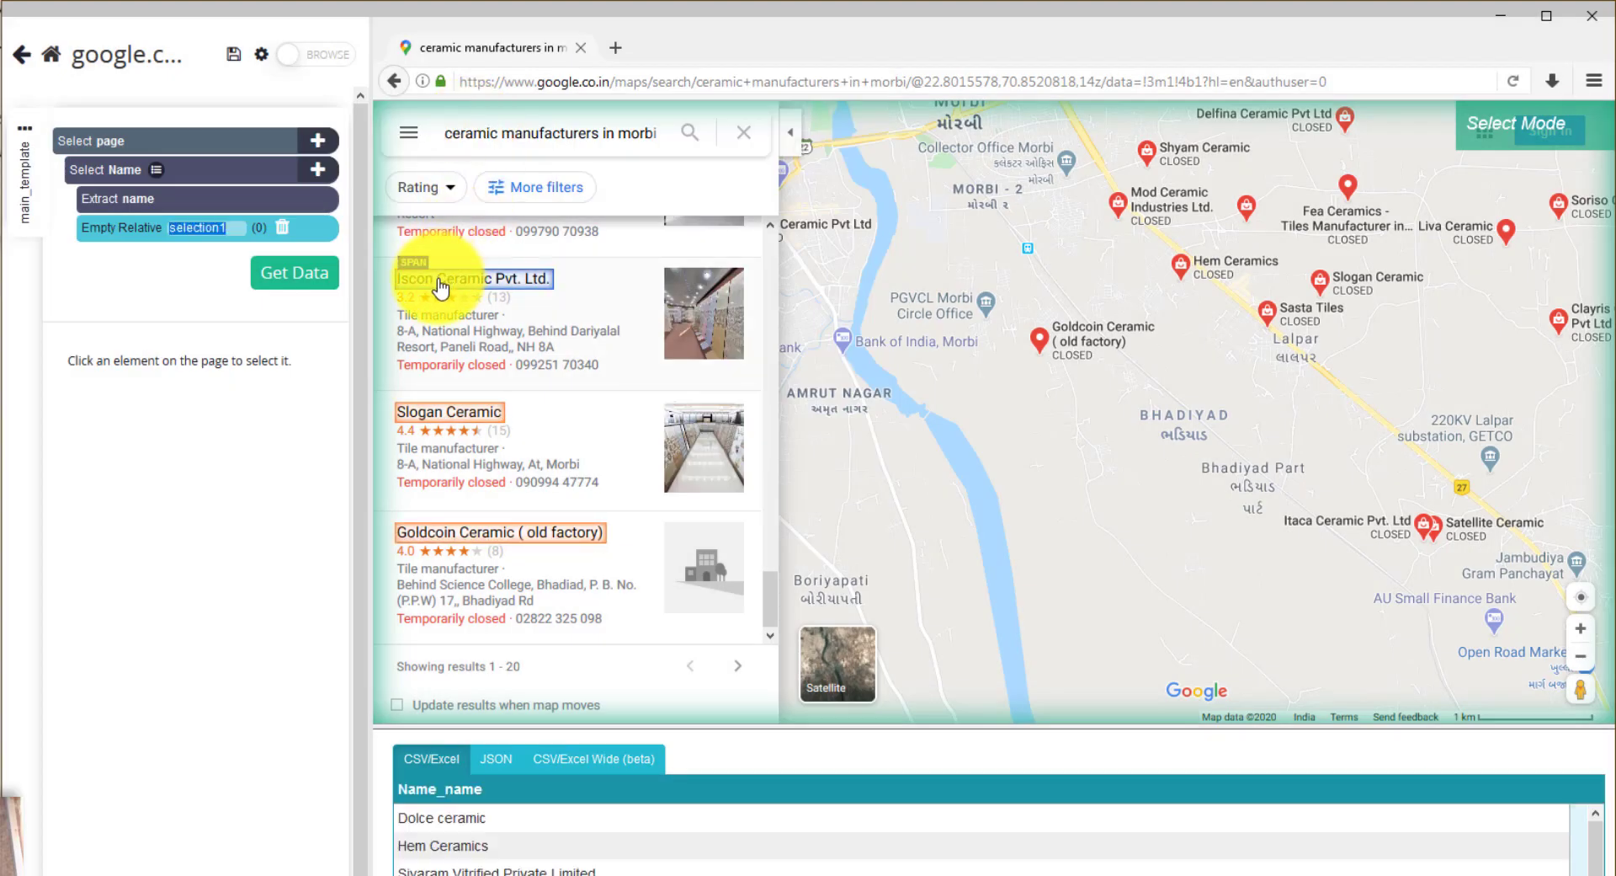
pyautogui.press('Return')
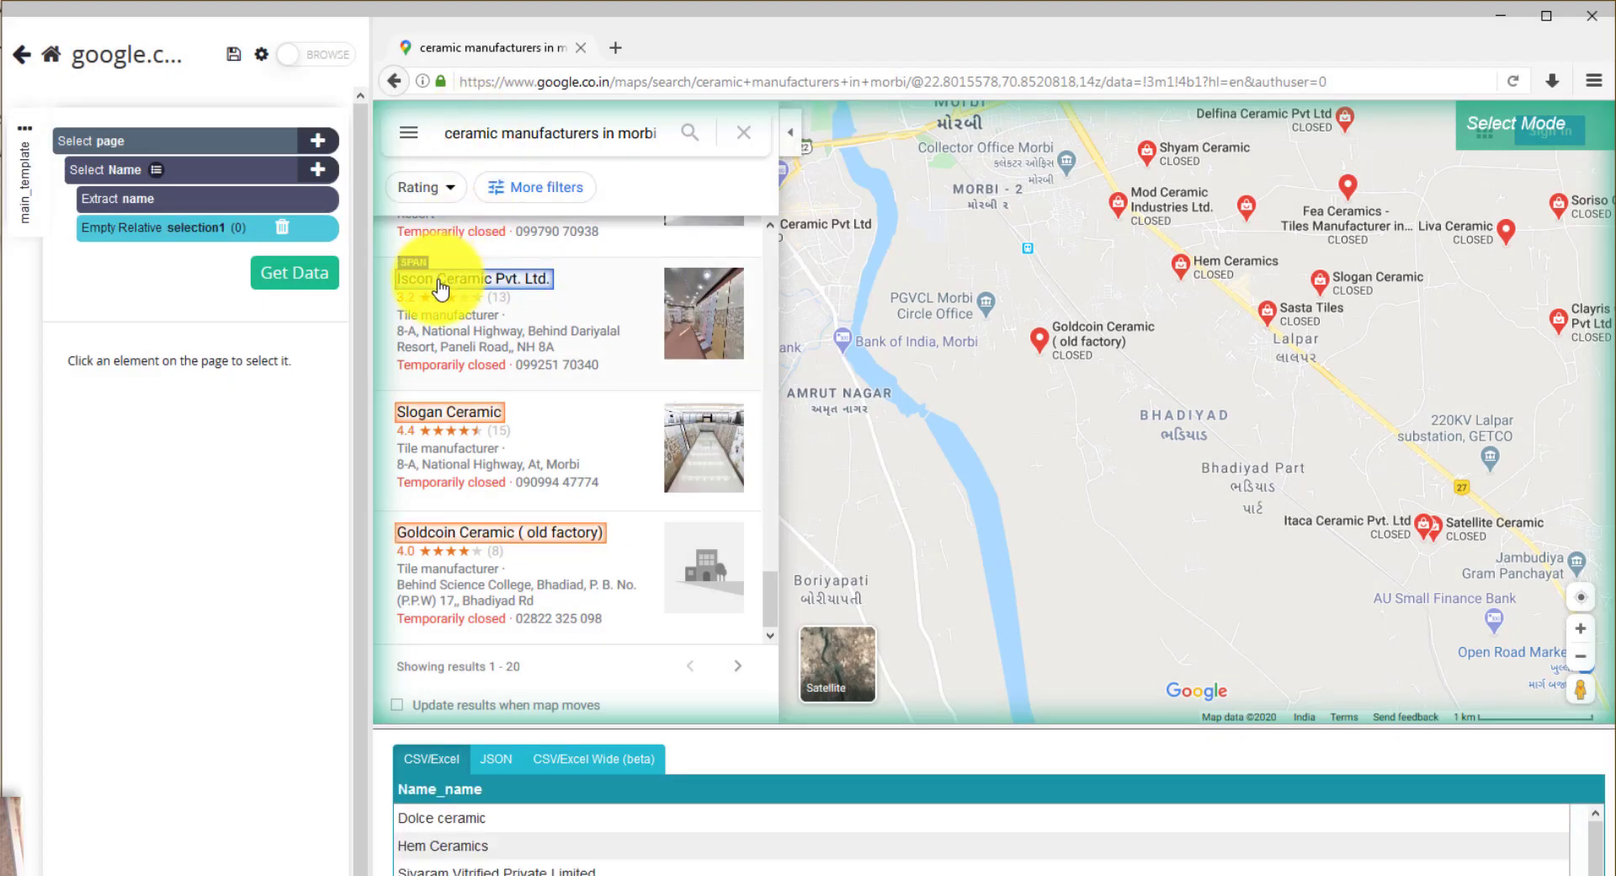
pyautogui.click(439, 288)
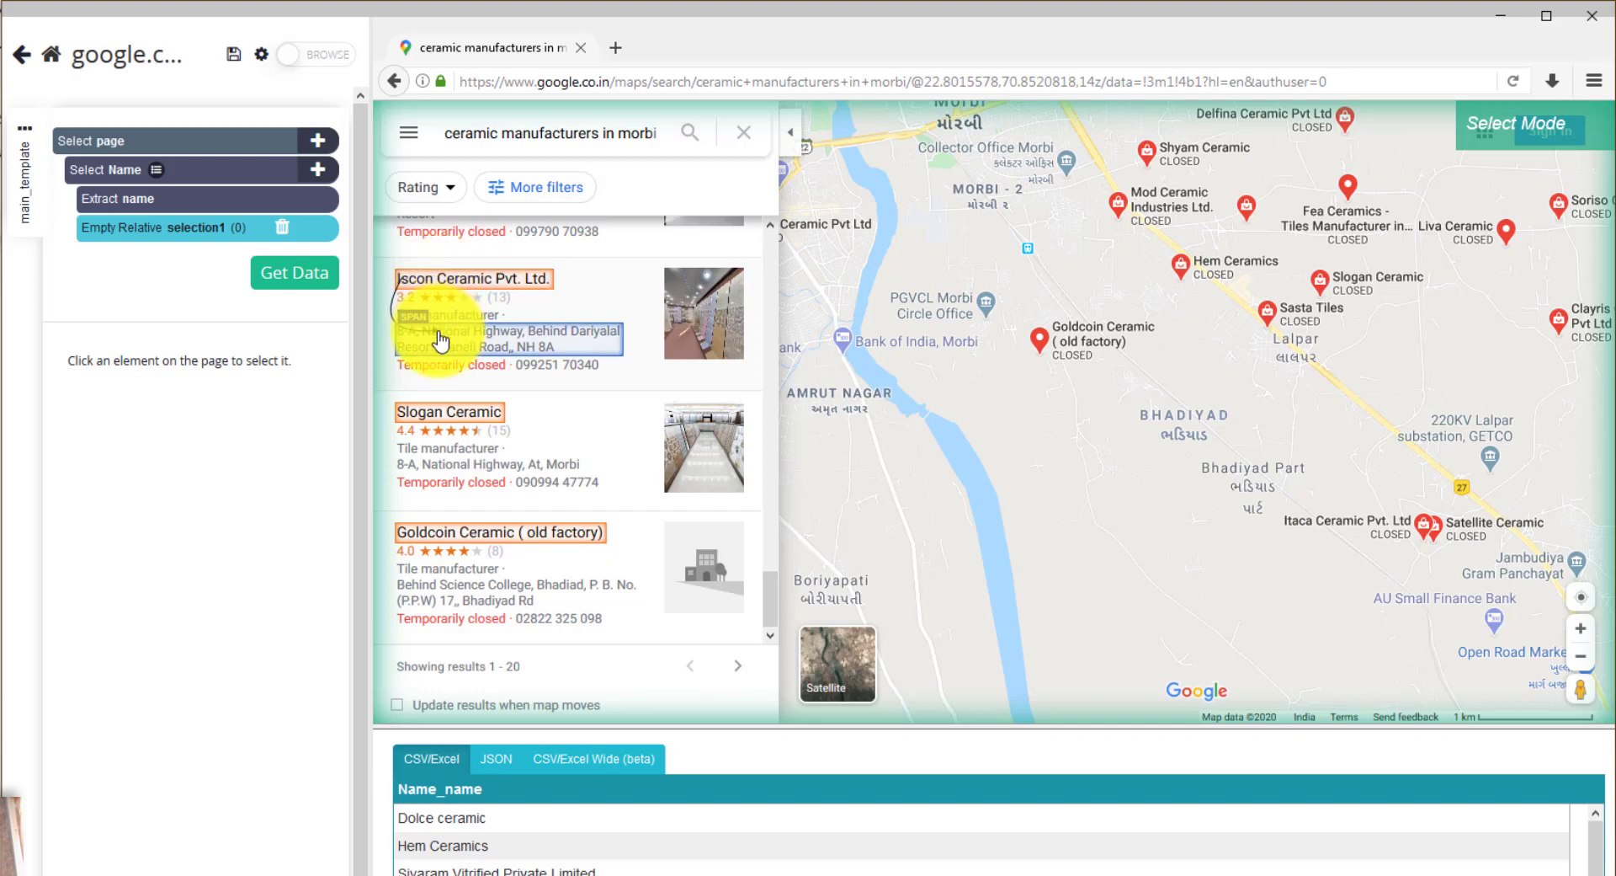
pyautogui.click(439, 340)
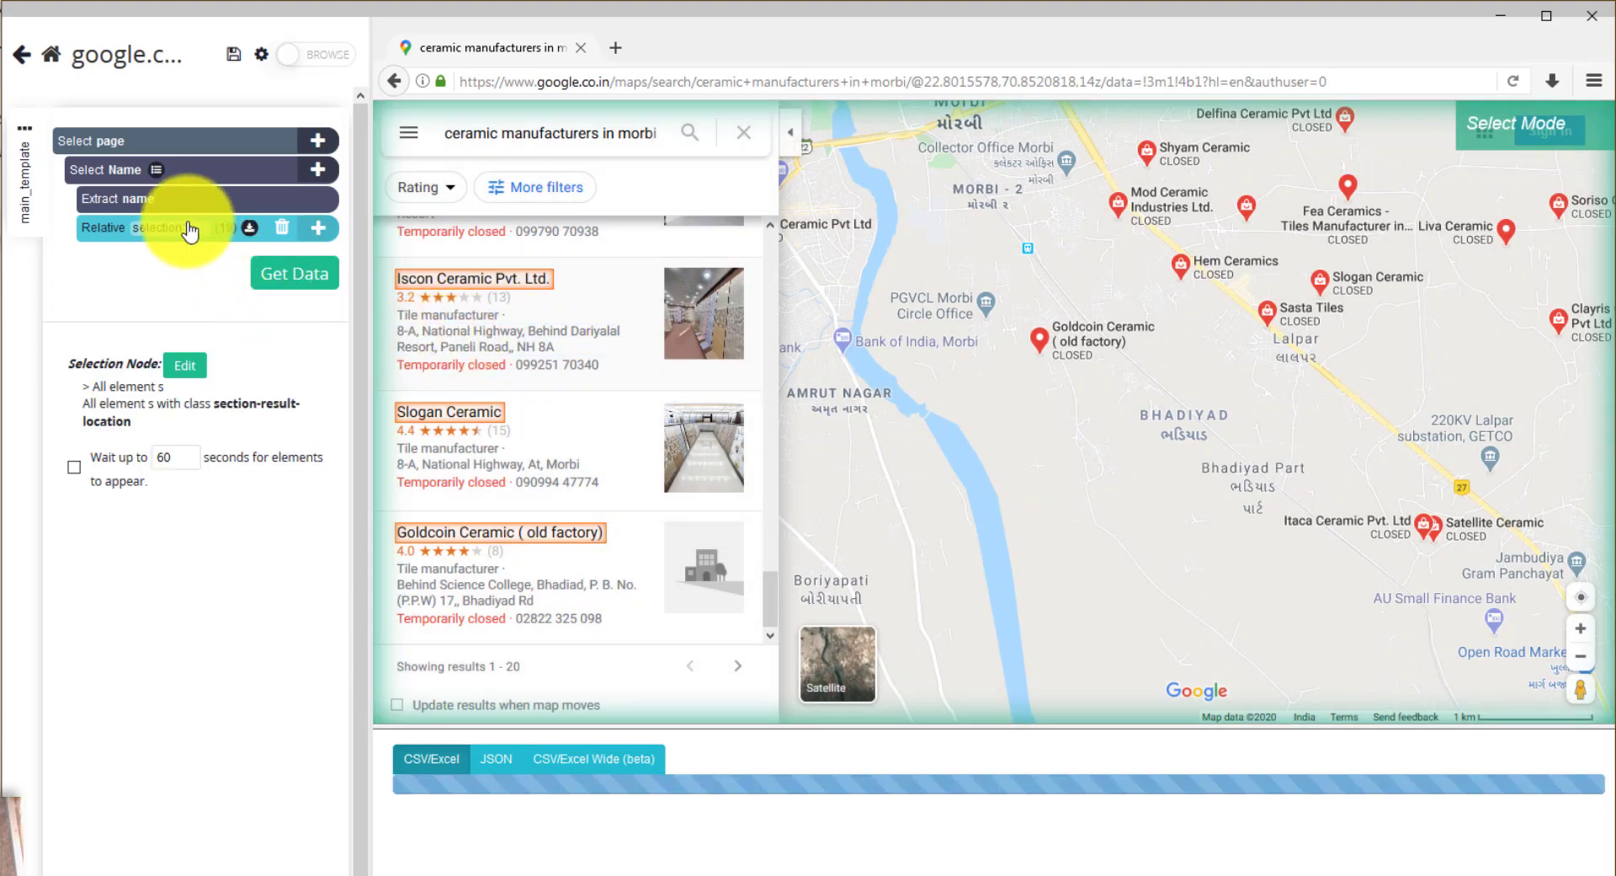
# Rename the relative selection of the listing addresses to "Address"
pyautogui.doubleClick(162, 232)
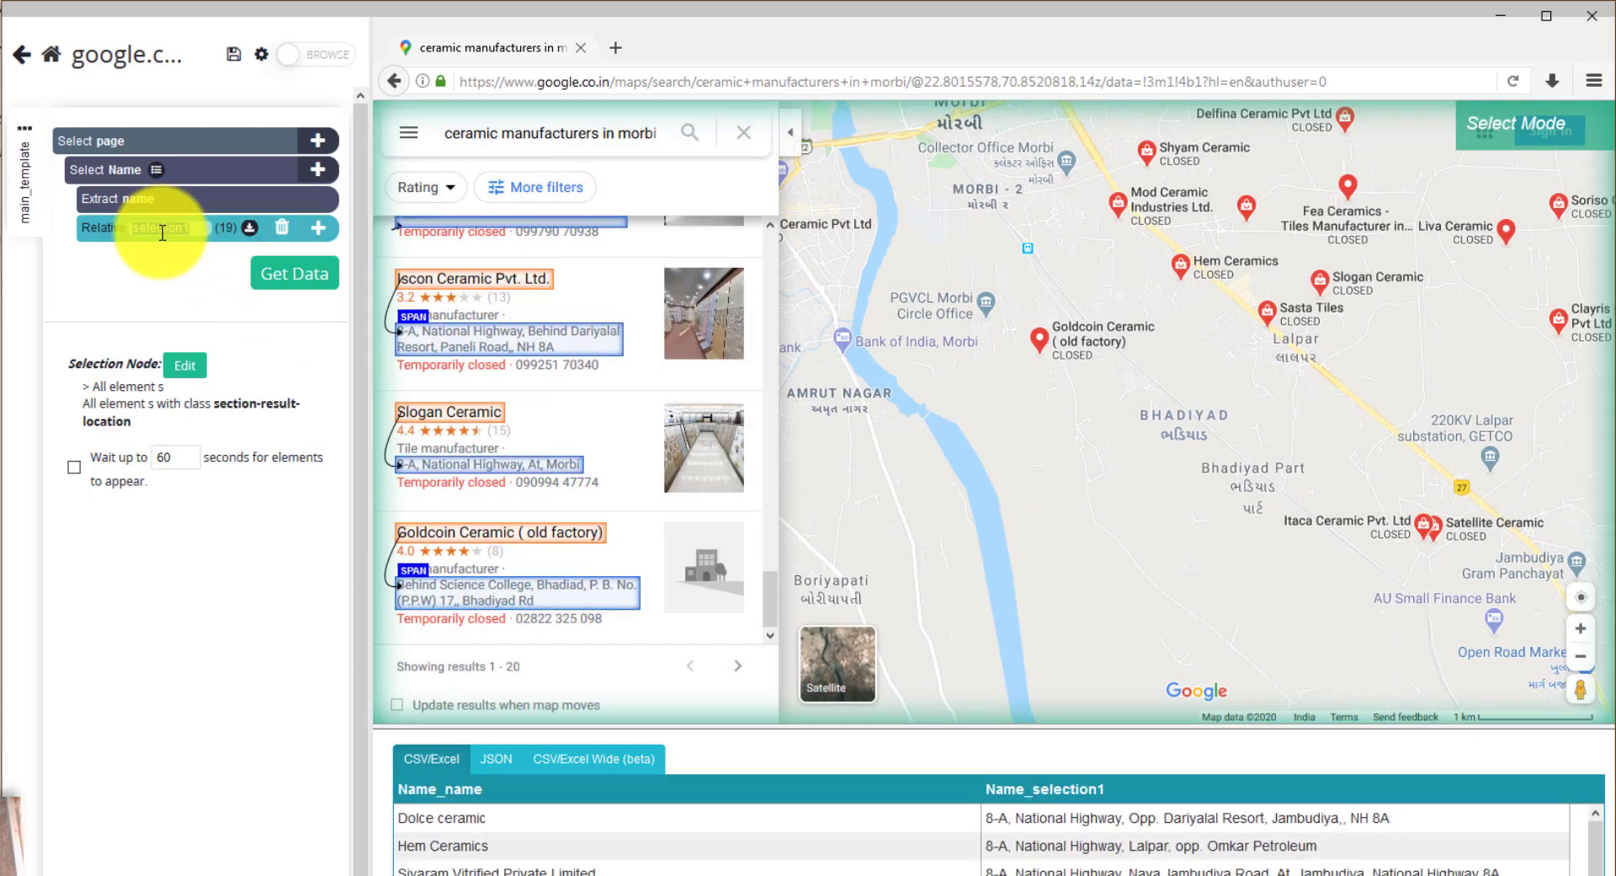
pyautogui.press('BackSpace')
pyautogui.write('Address')
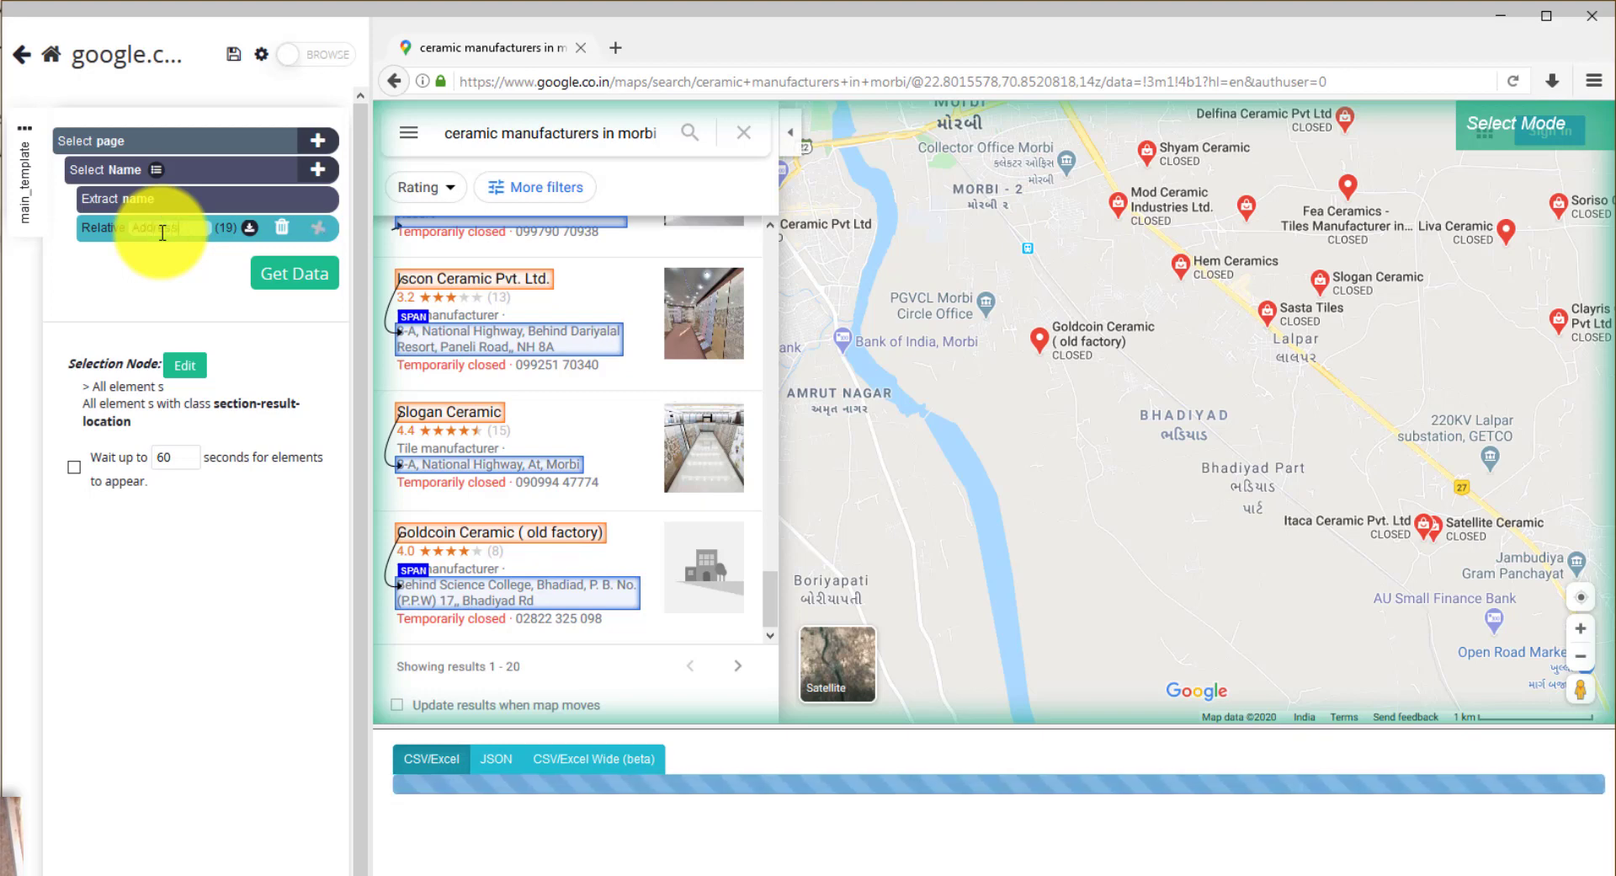
pyautogui.press('Return')
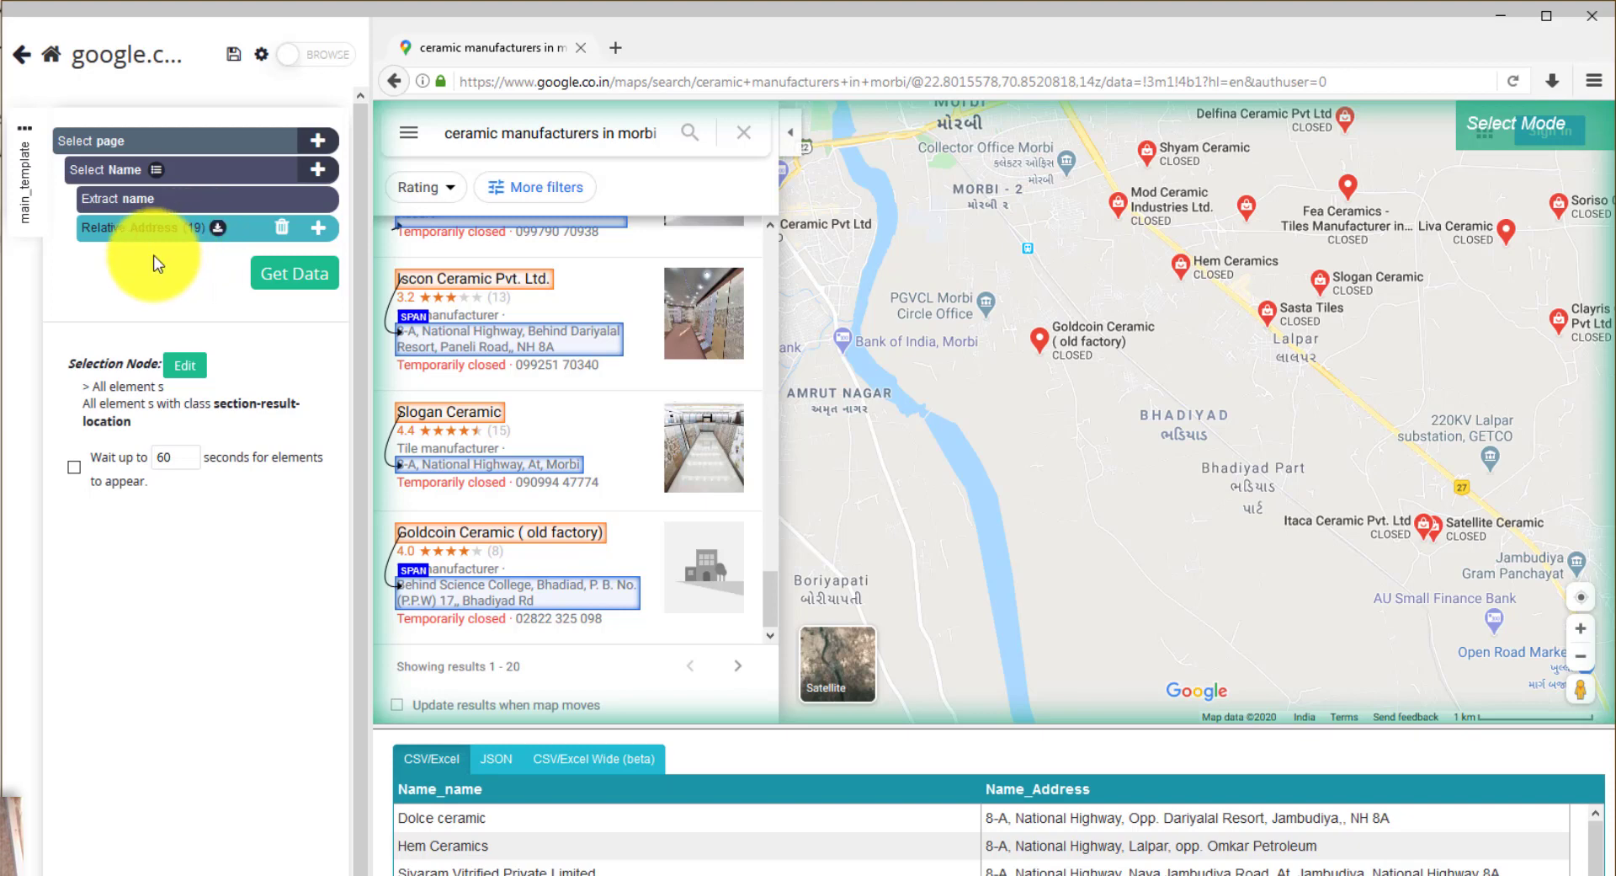
# Add another Relative Select under Name linking the "Goldcoin Ceramic ( old factory)" title to its phone number
pyautogui.click(320, 171)
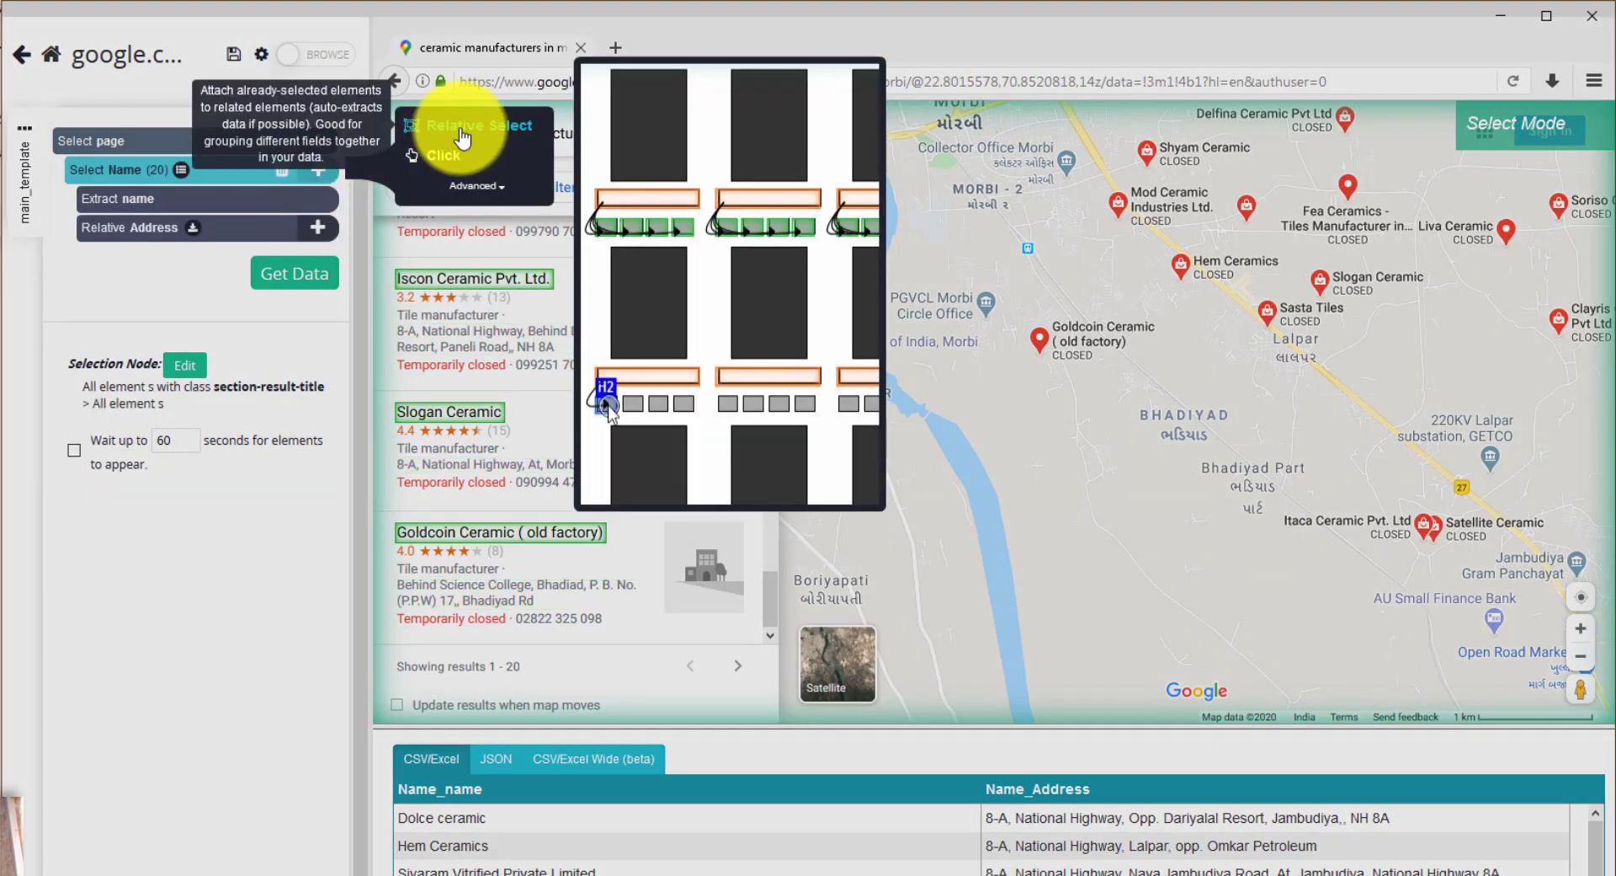
pyautogui.click(462, 137)
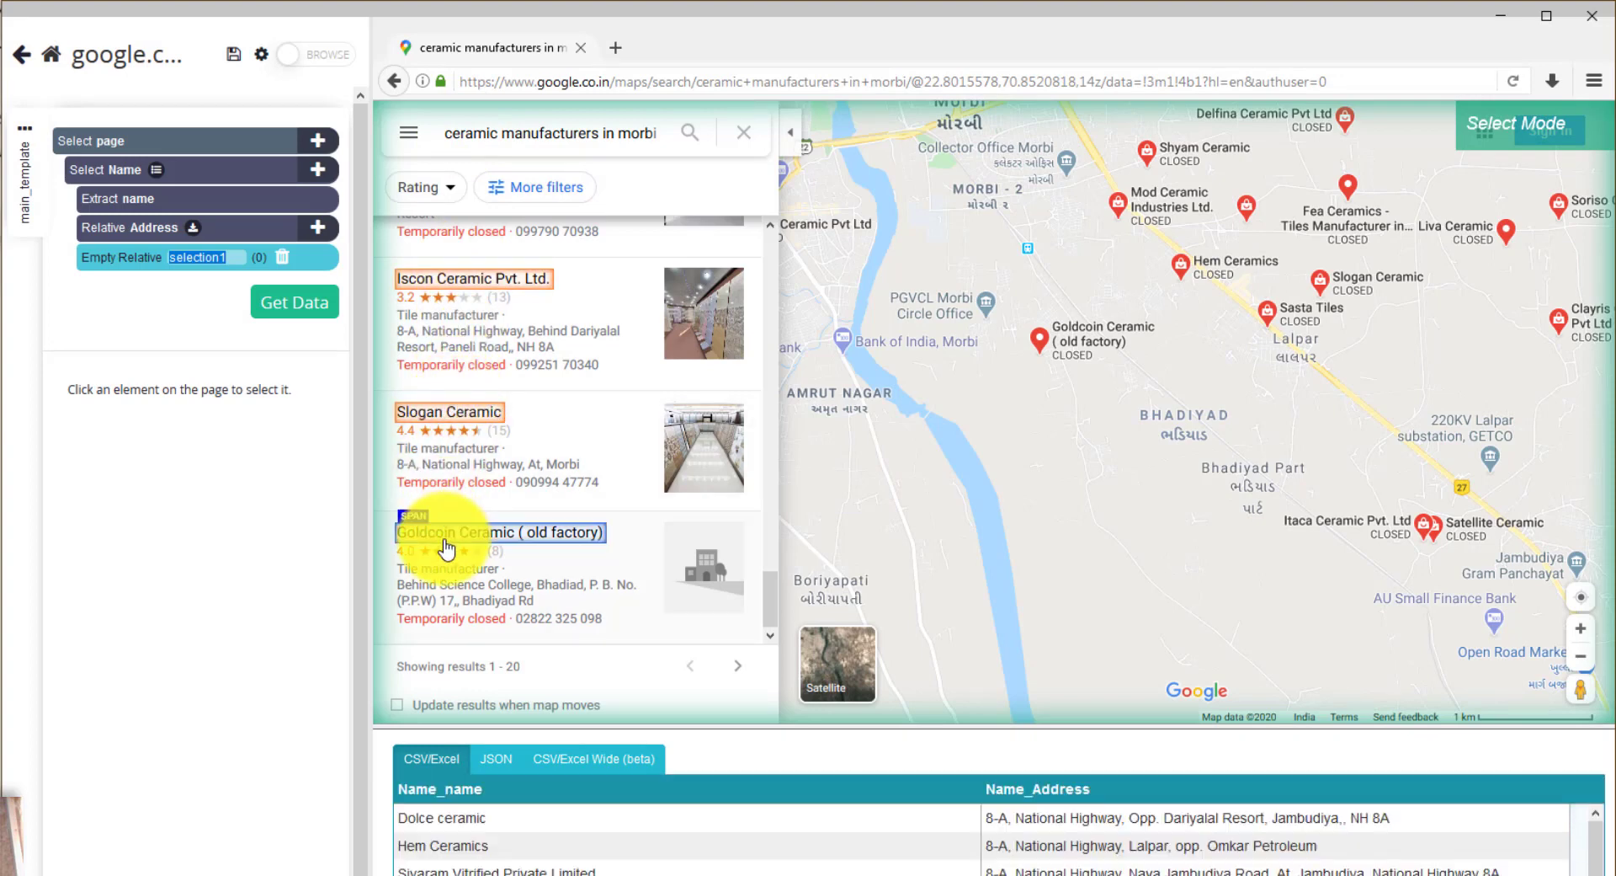
pyautogui.click(447, 545)
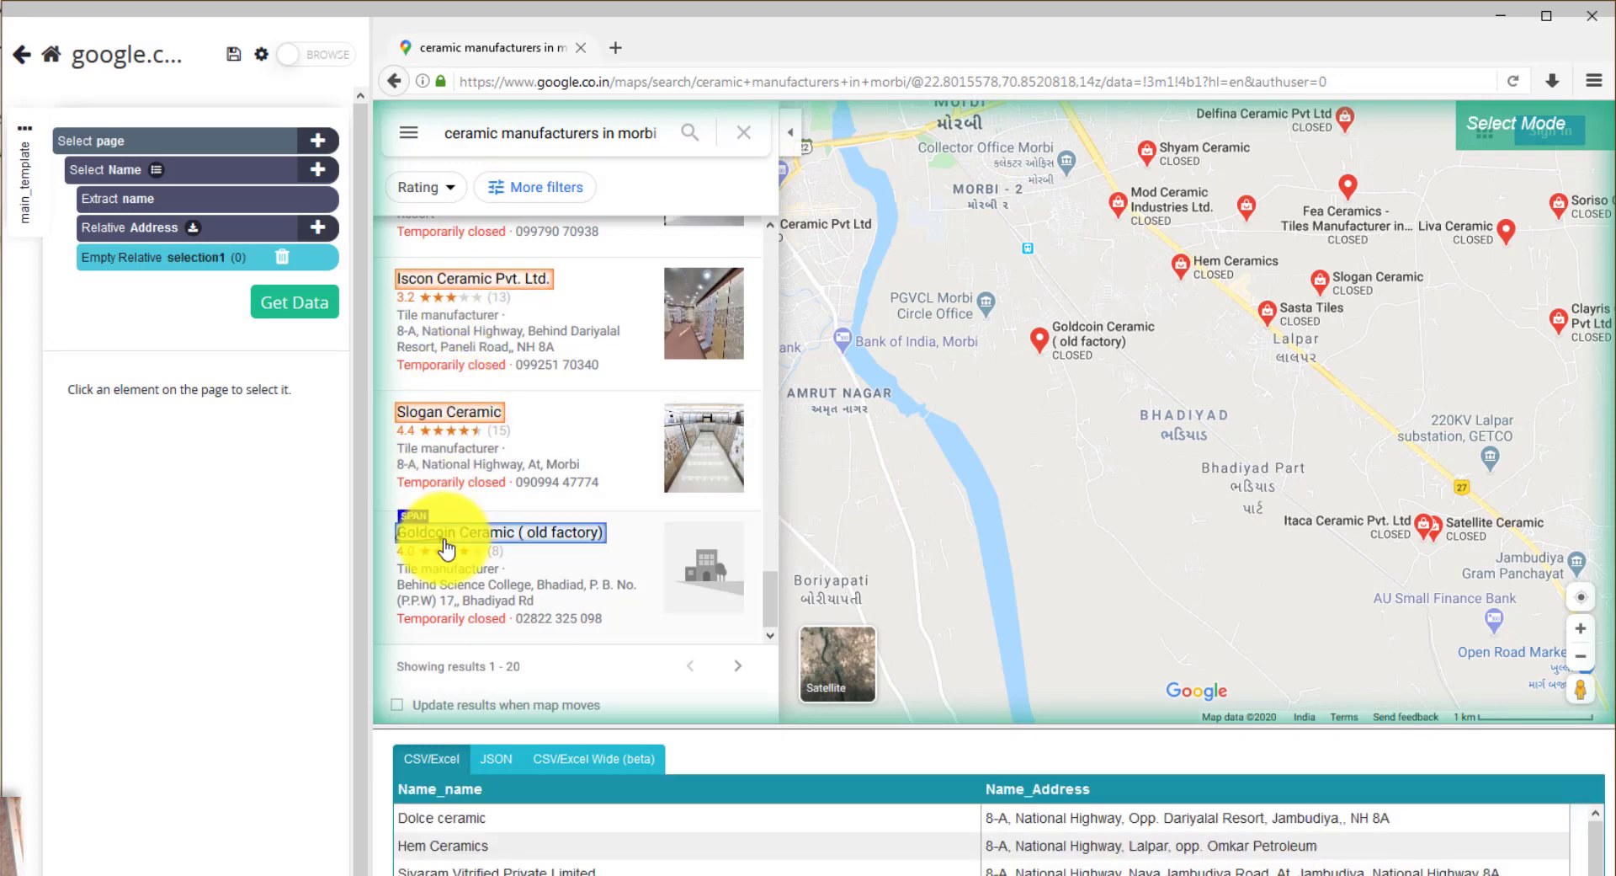
pyautogui.click(559, 625)
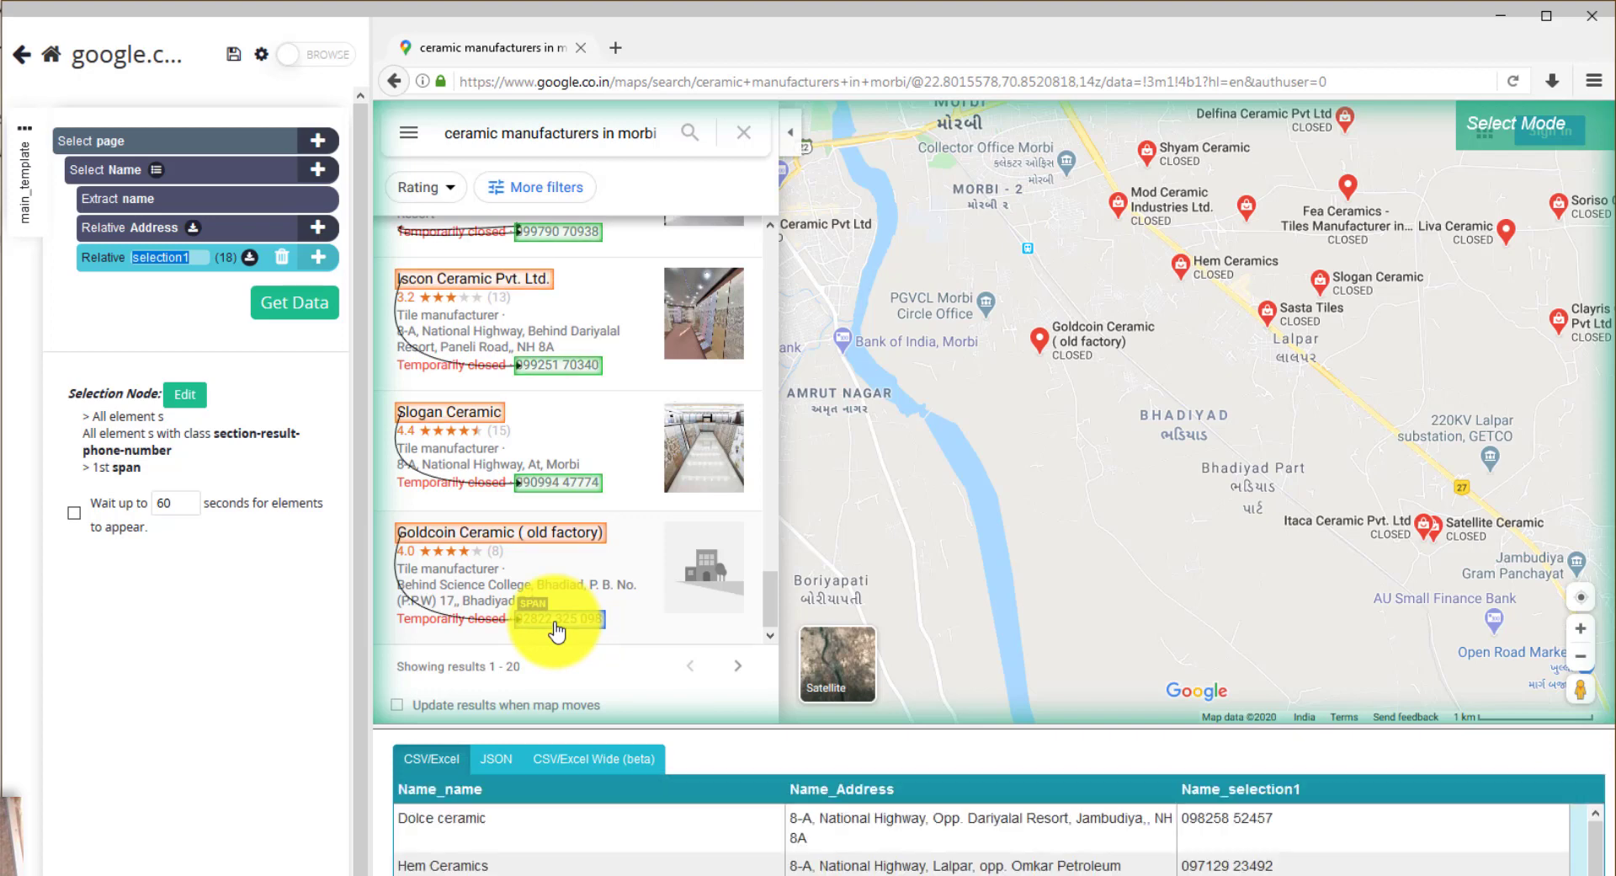
# Name the phone number selection "Nomber" and save the project
pyautogui.write('Nomber')
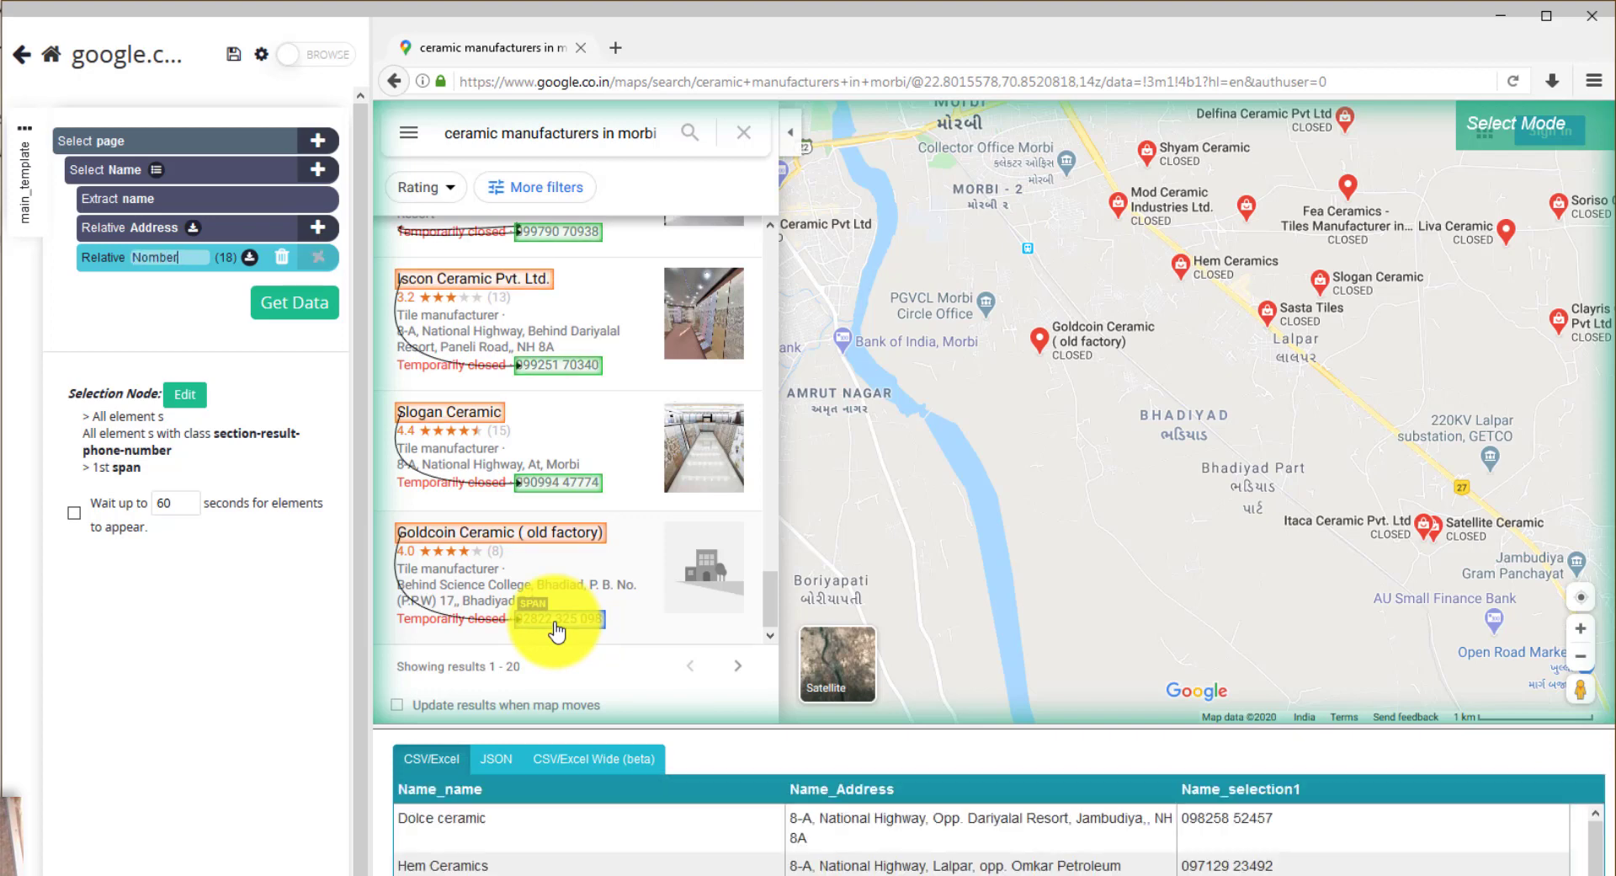
pyautogui.press('Return')
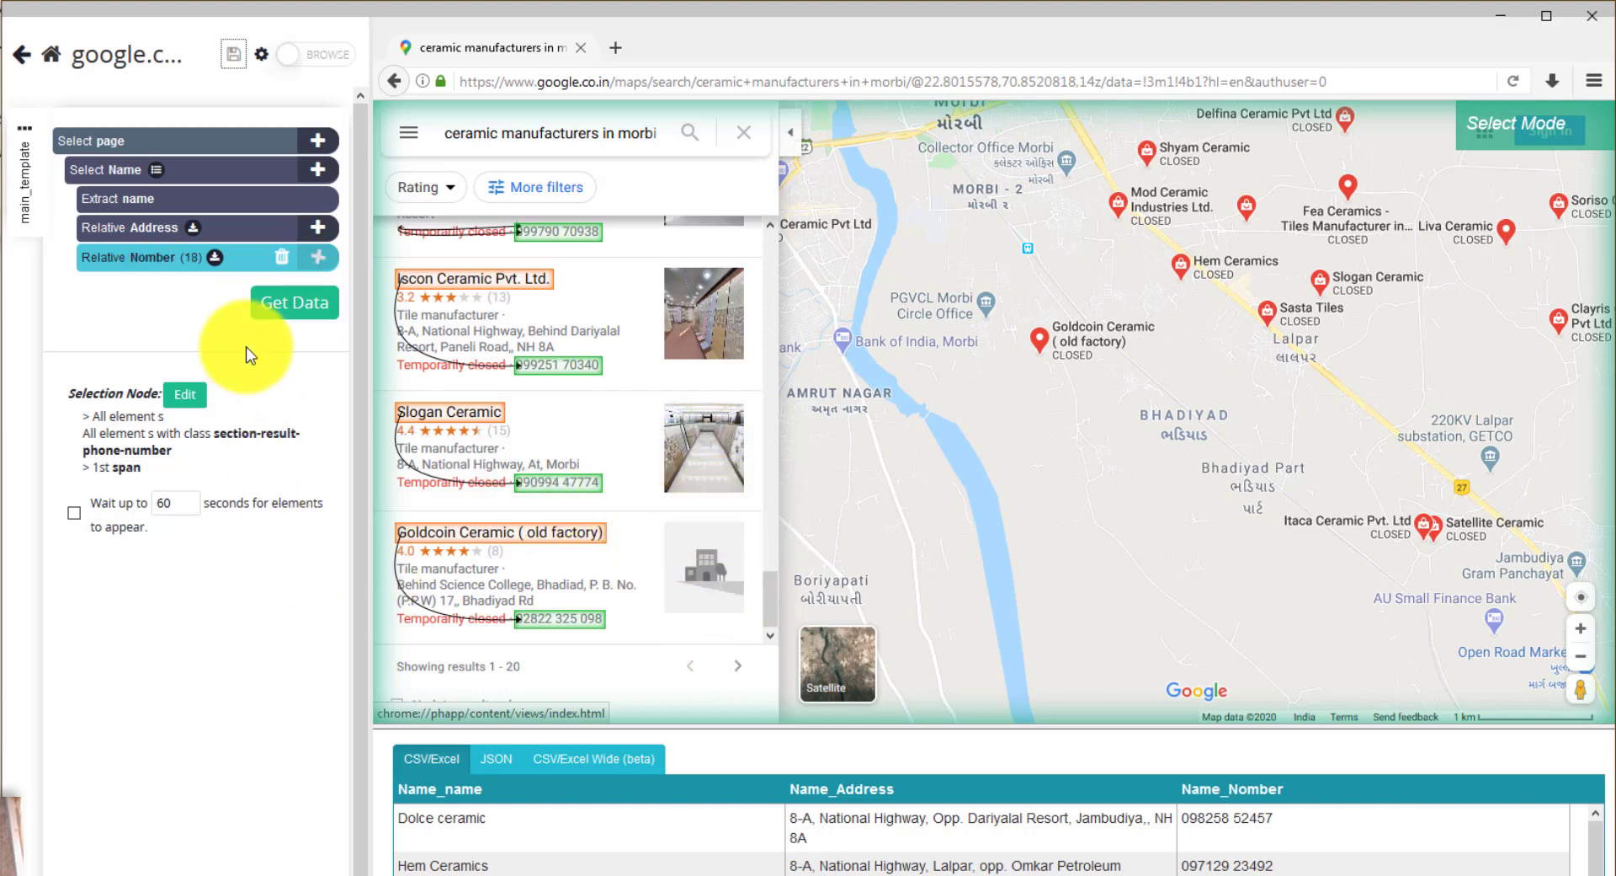
pyautogui.click(222, 57)
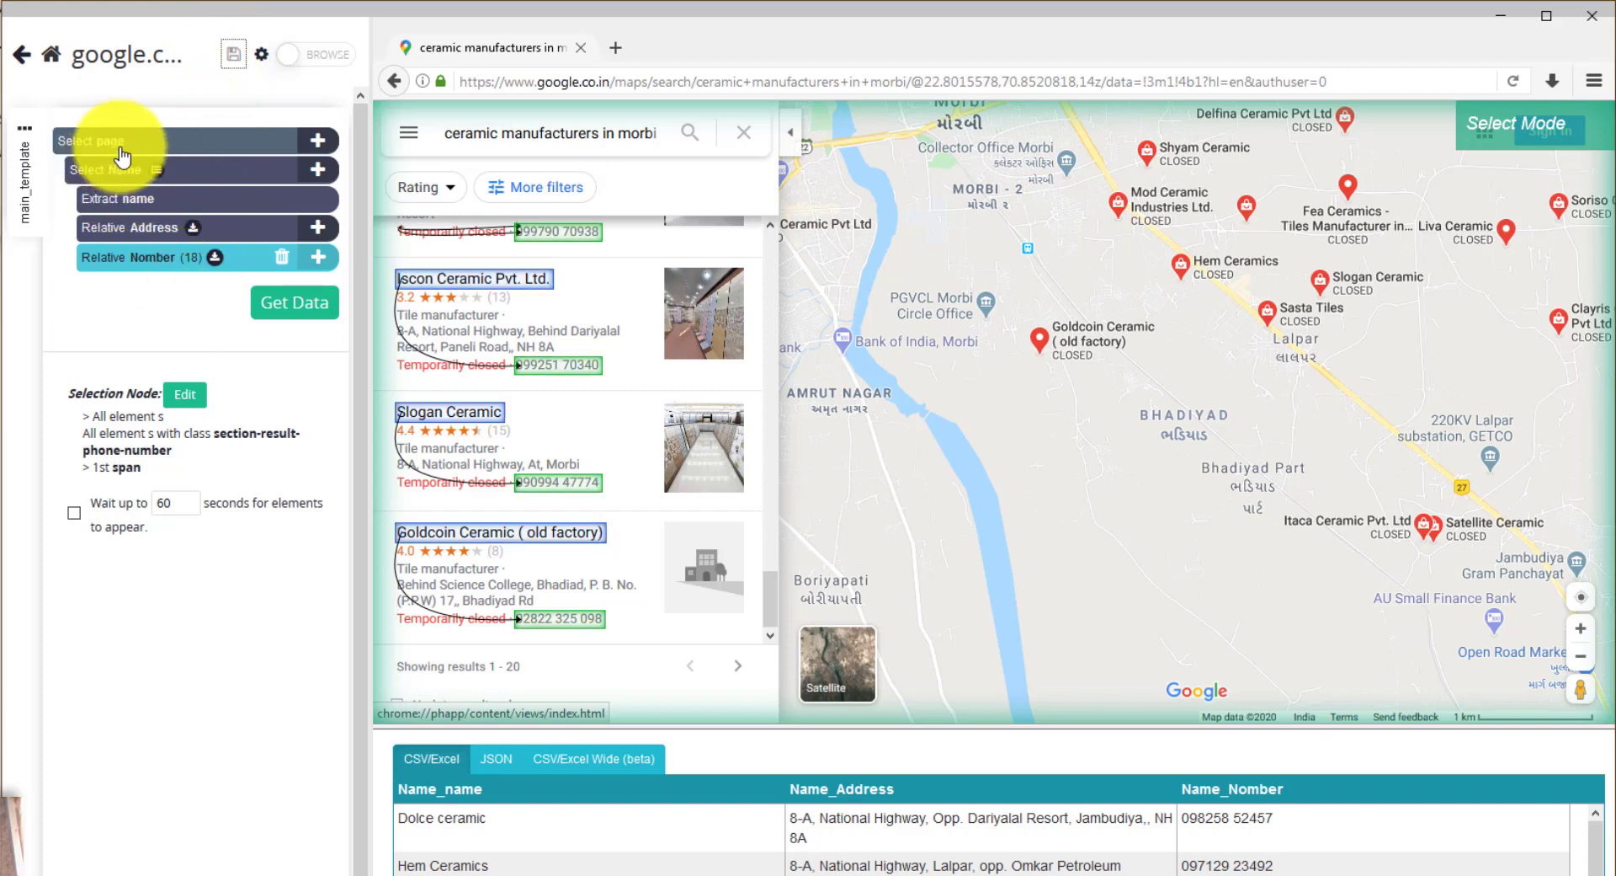
# Add a page-level Select command for the results list's next-page arrow, name it "Next" and save the project
pyautogui.click(321, 145)
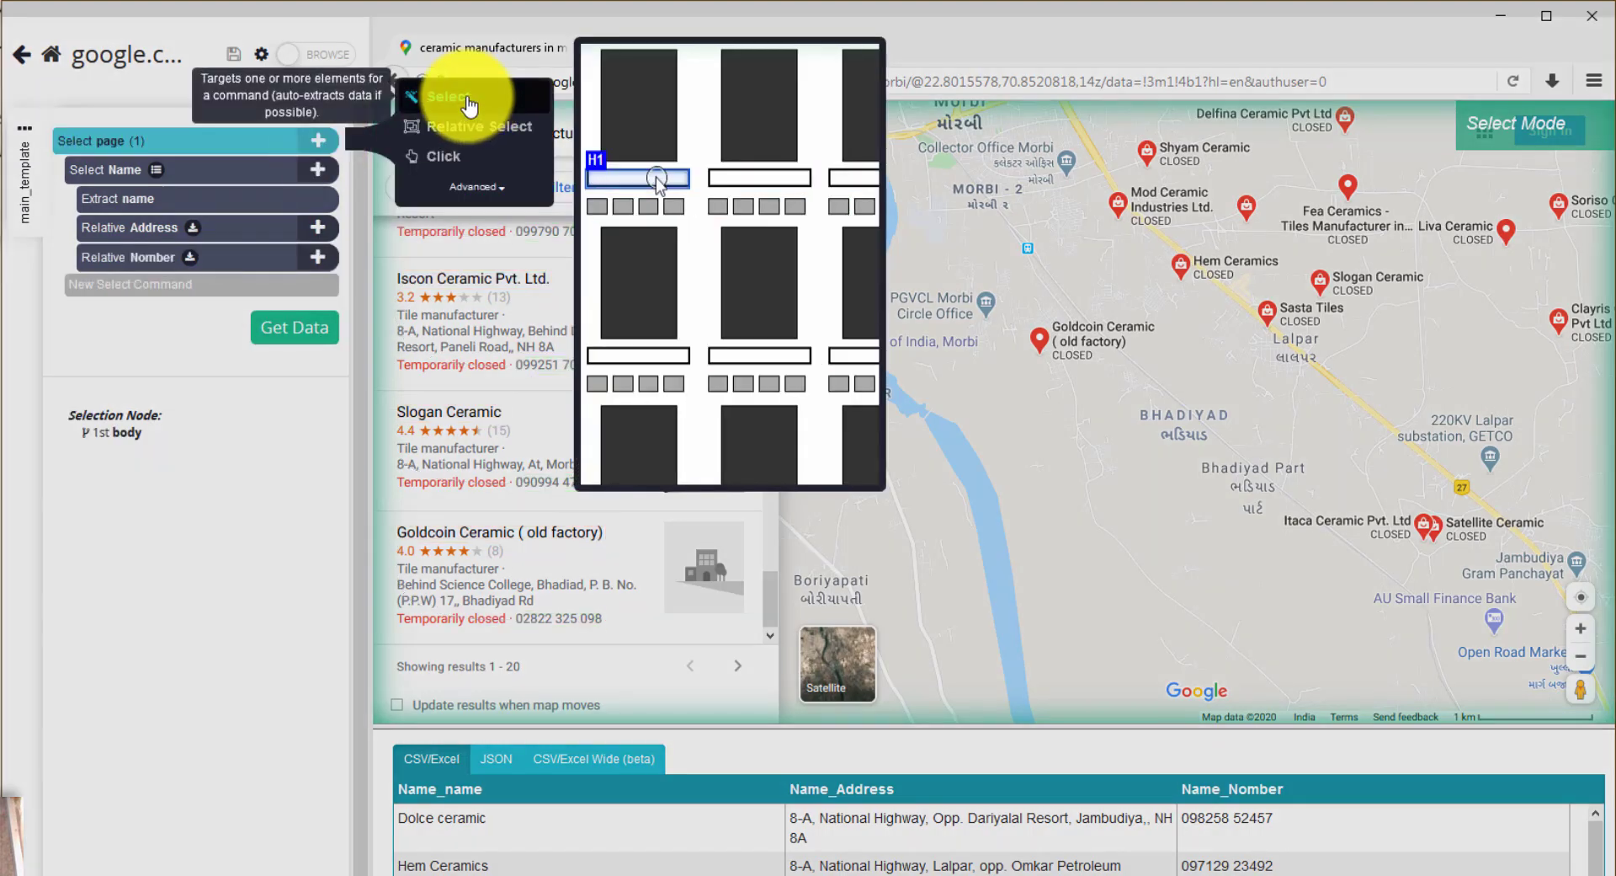
pyautogui.click(465, 100)
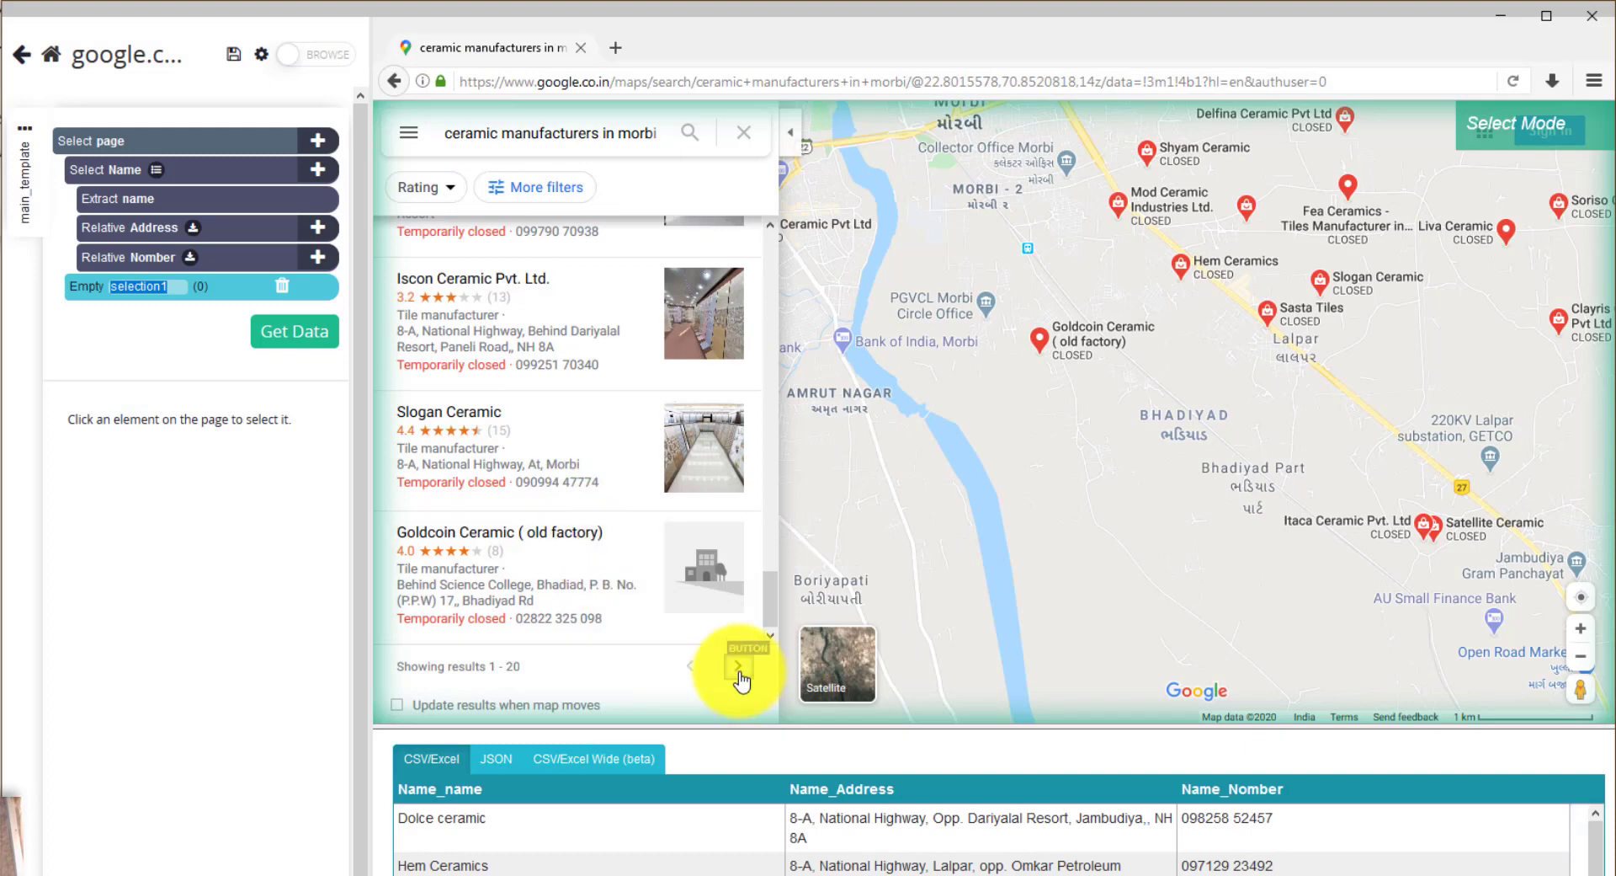
pyautogui.click(738, 667)
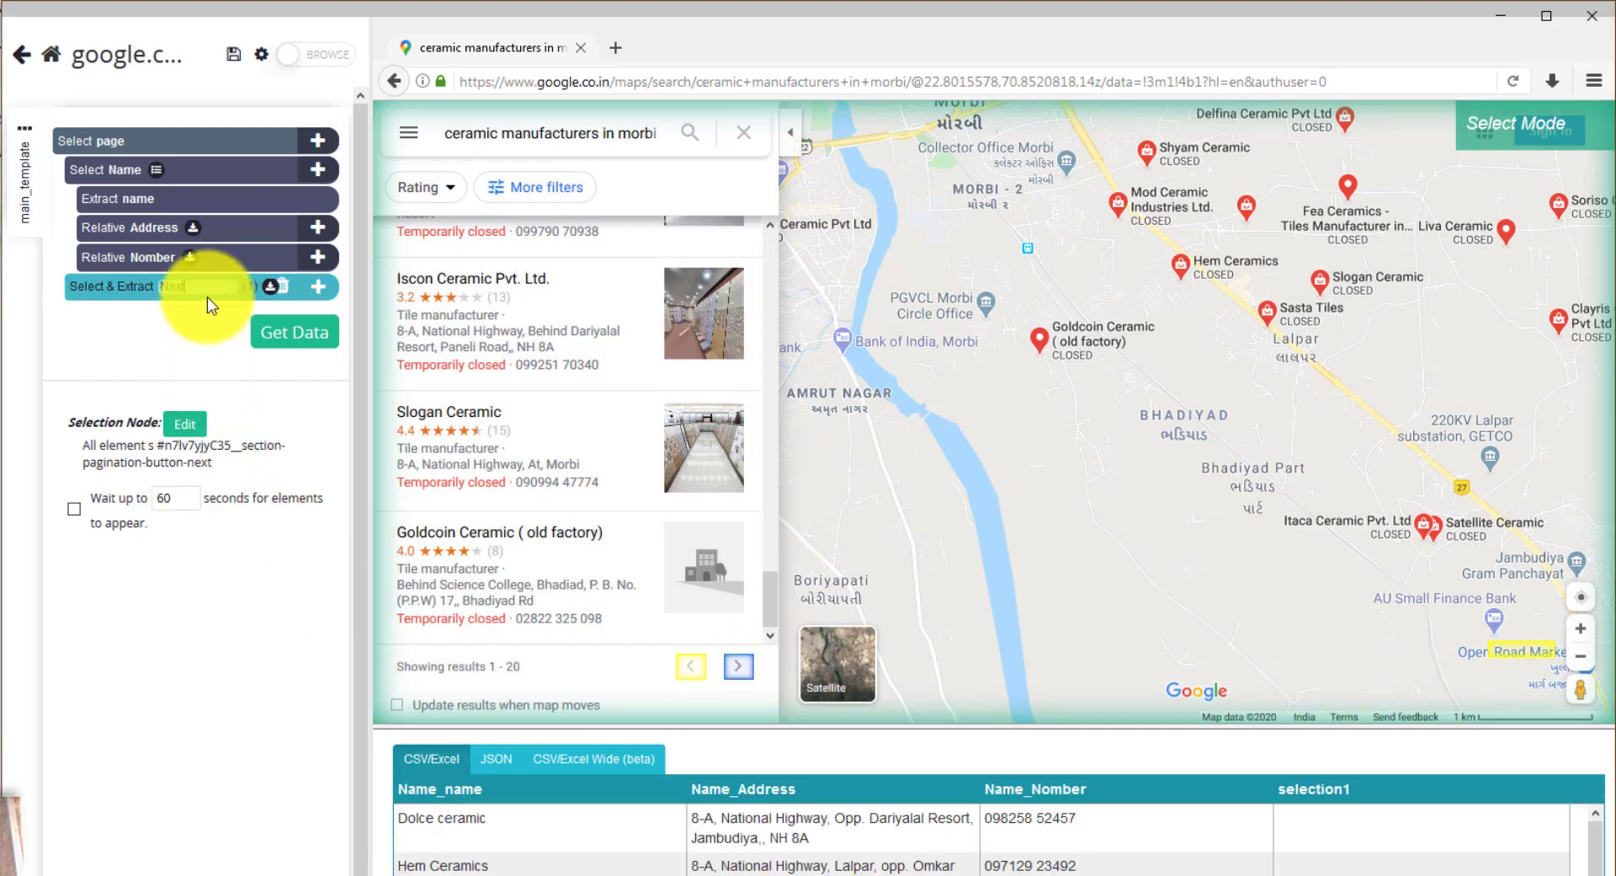
pyautogui.click(174, 344)
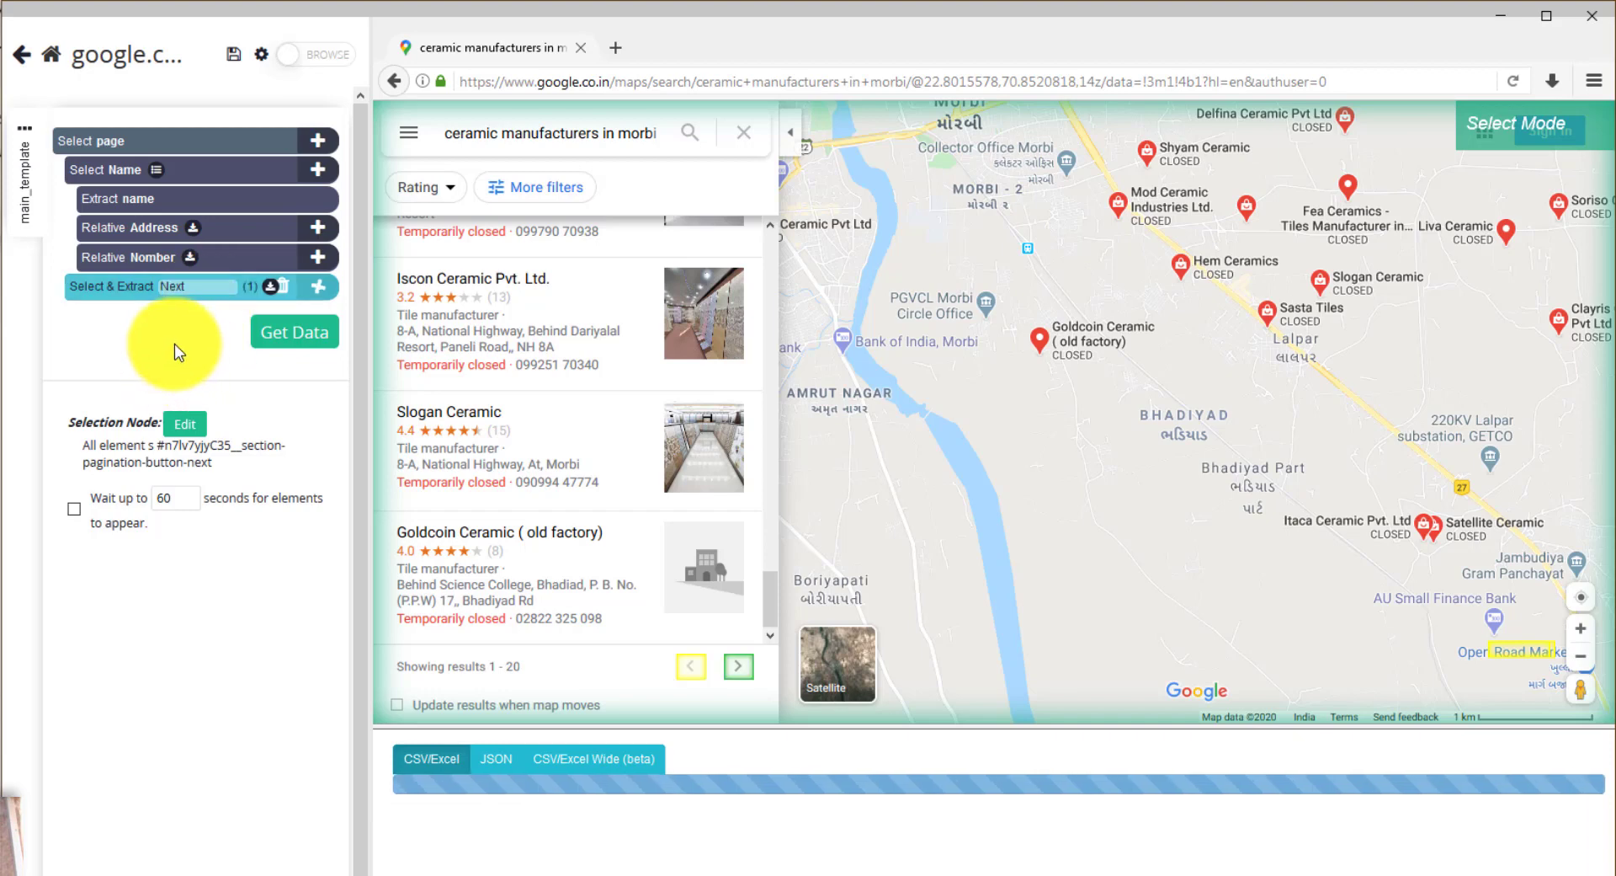
pyautogui.click(234, 57)
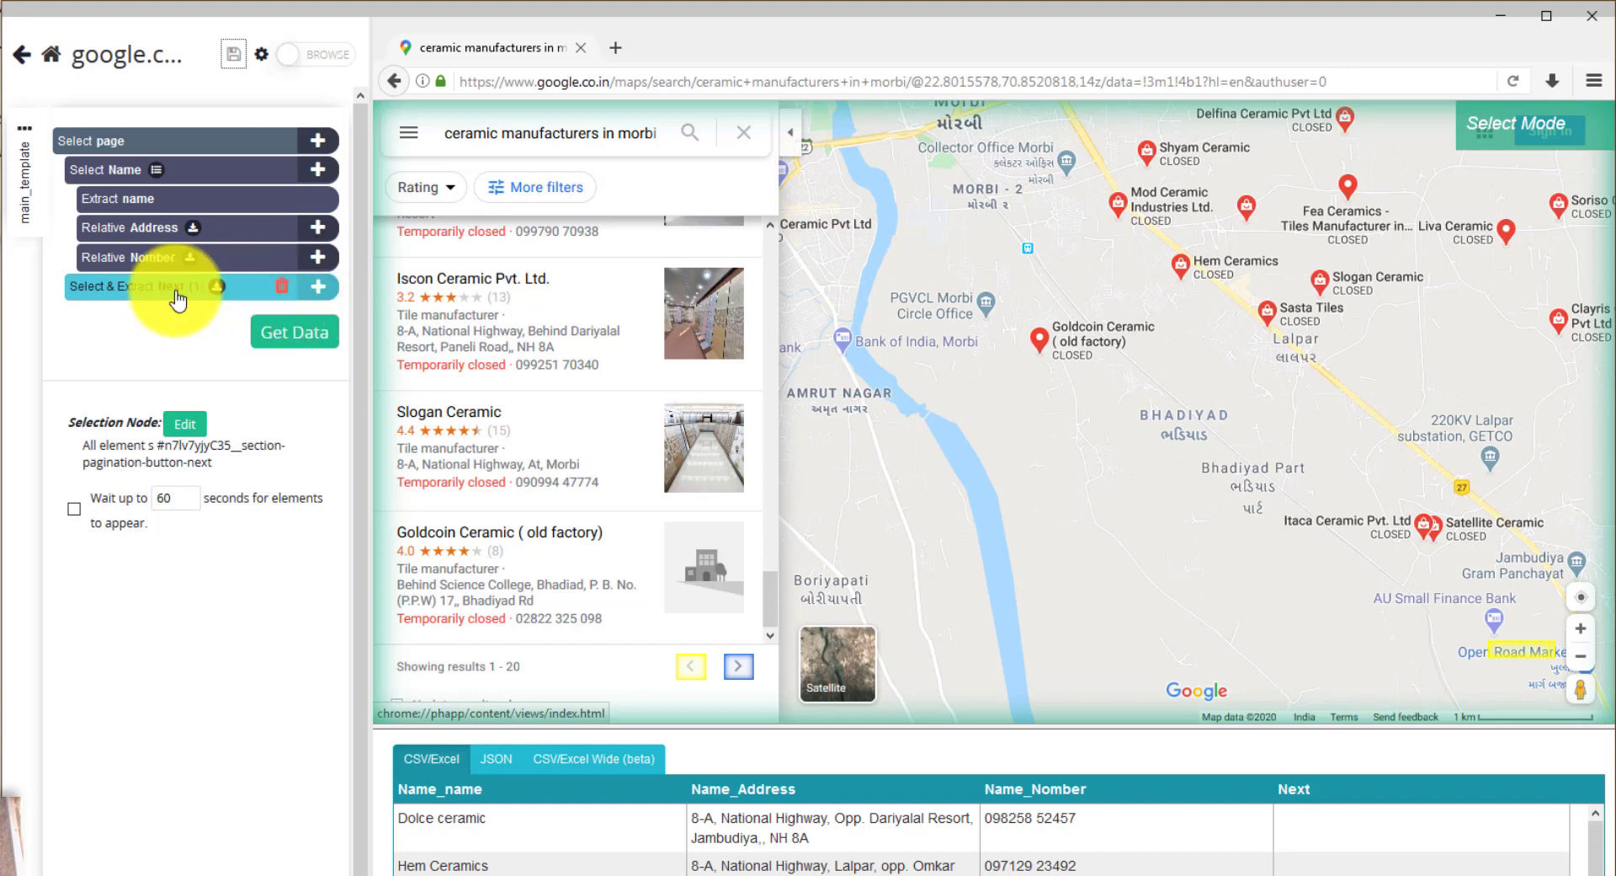
# Add a Click command to Next as a next-page button that repeats the current template 0 more times, and save the project
pyautogui.click(319, 288)
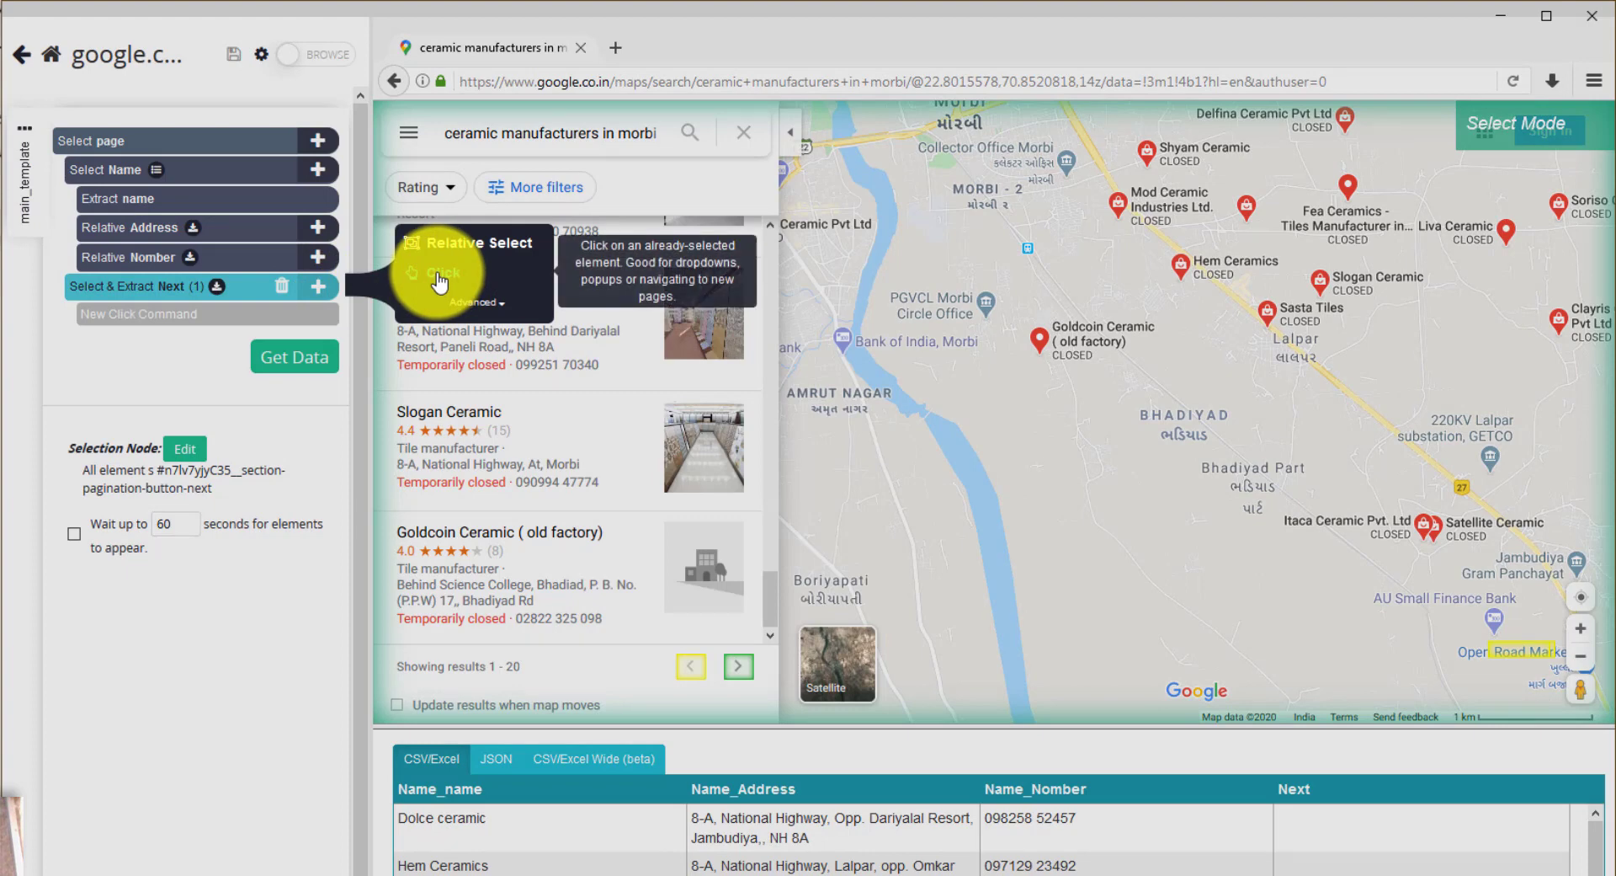
pyautogui.click(439, 281)
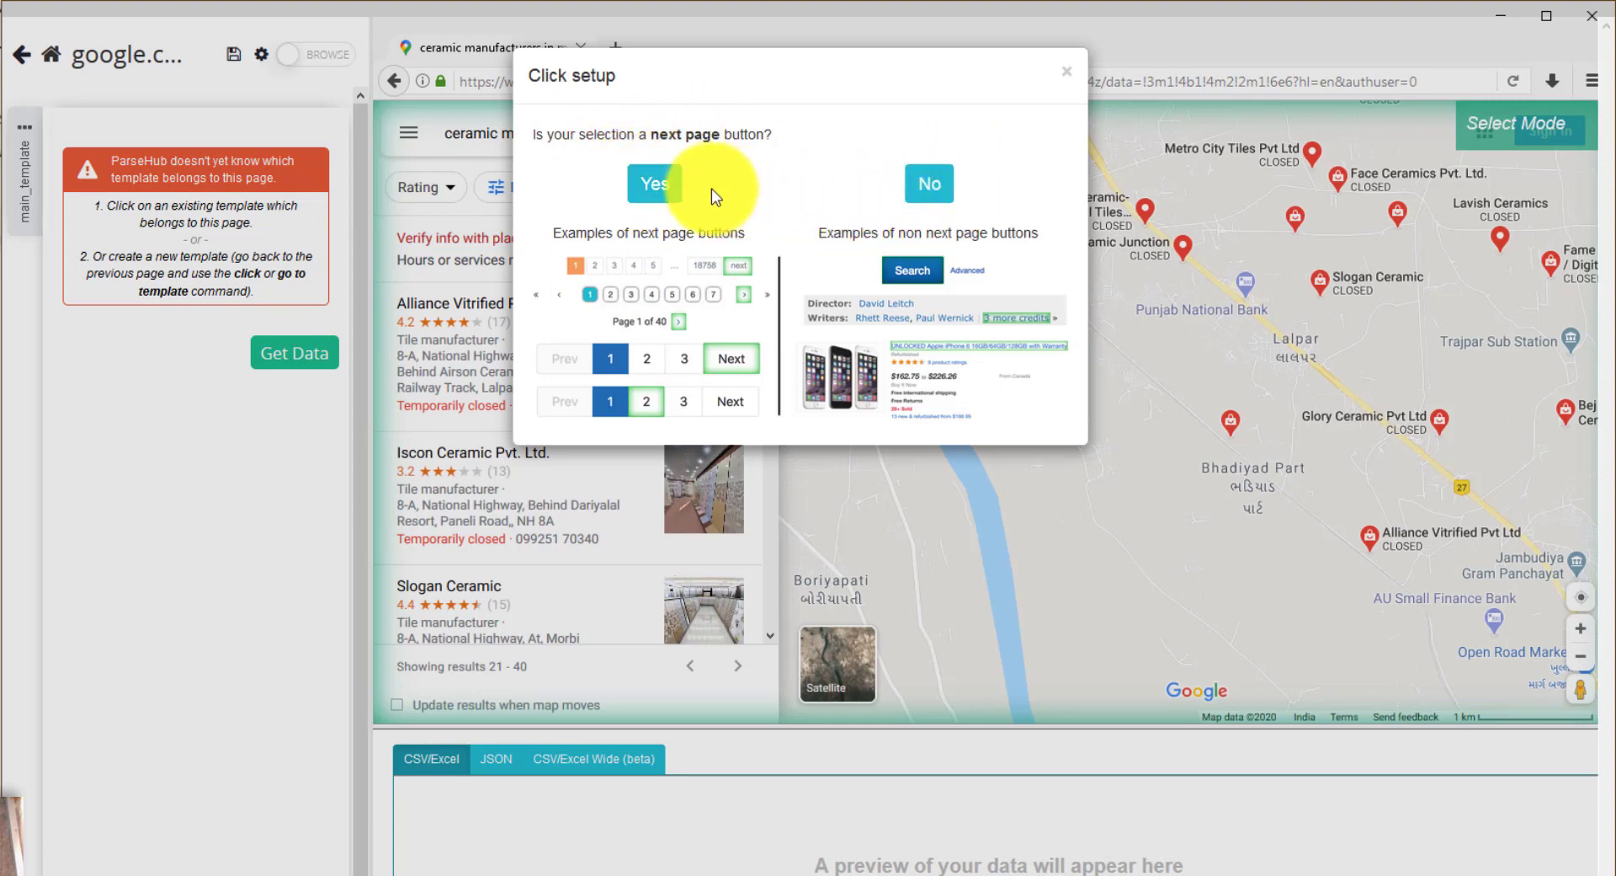
pyautogui.click(661, 187)
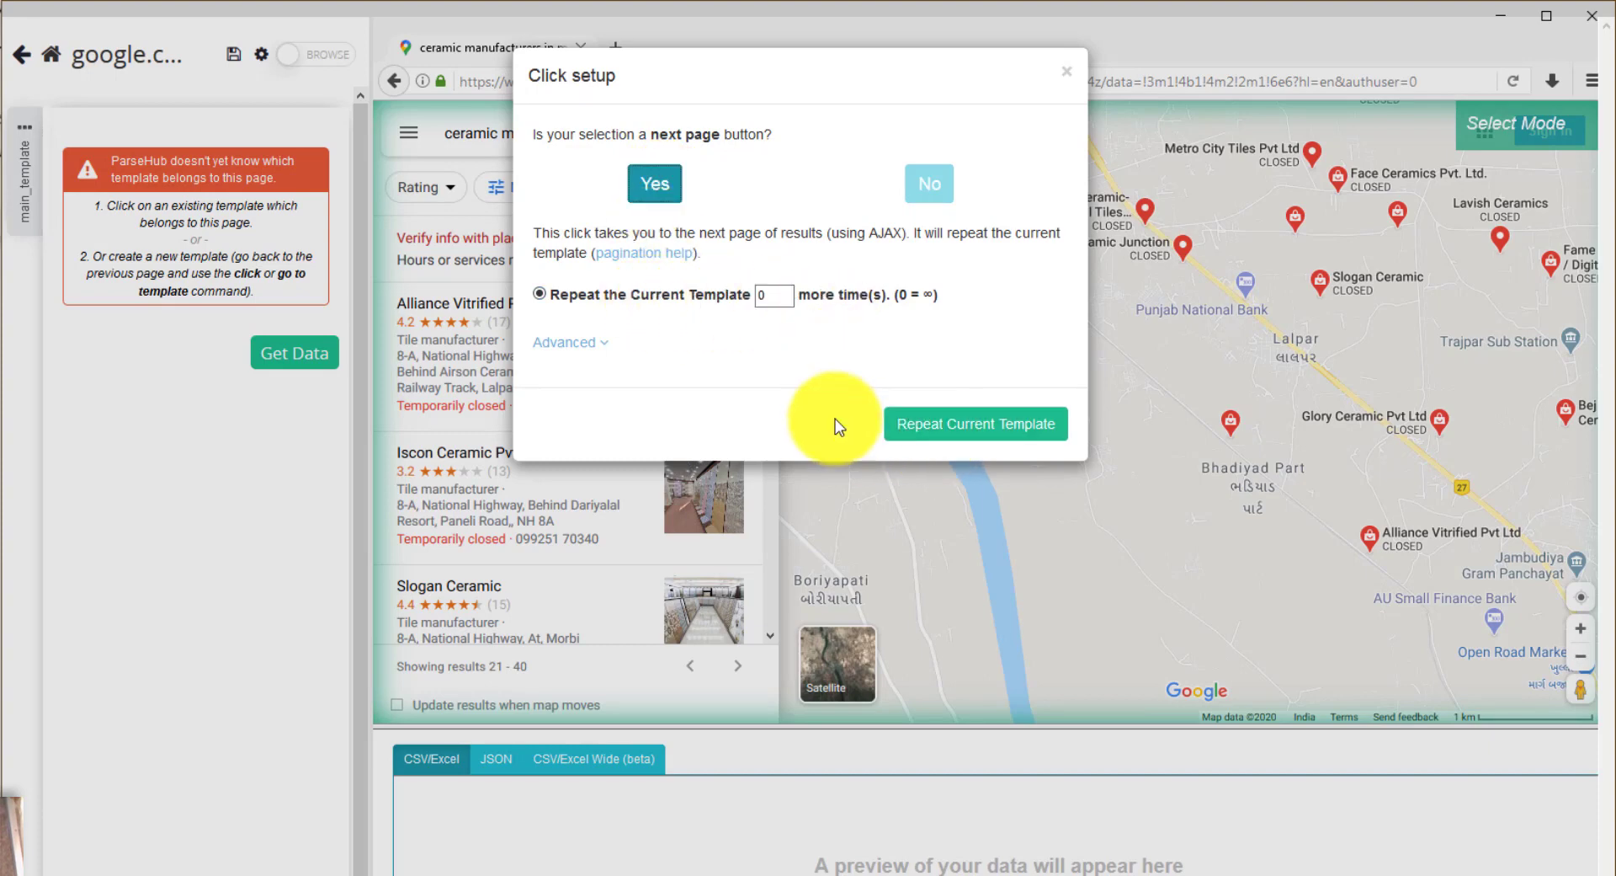
pyautogui.click(958, 428)
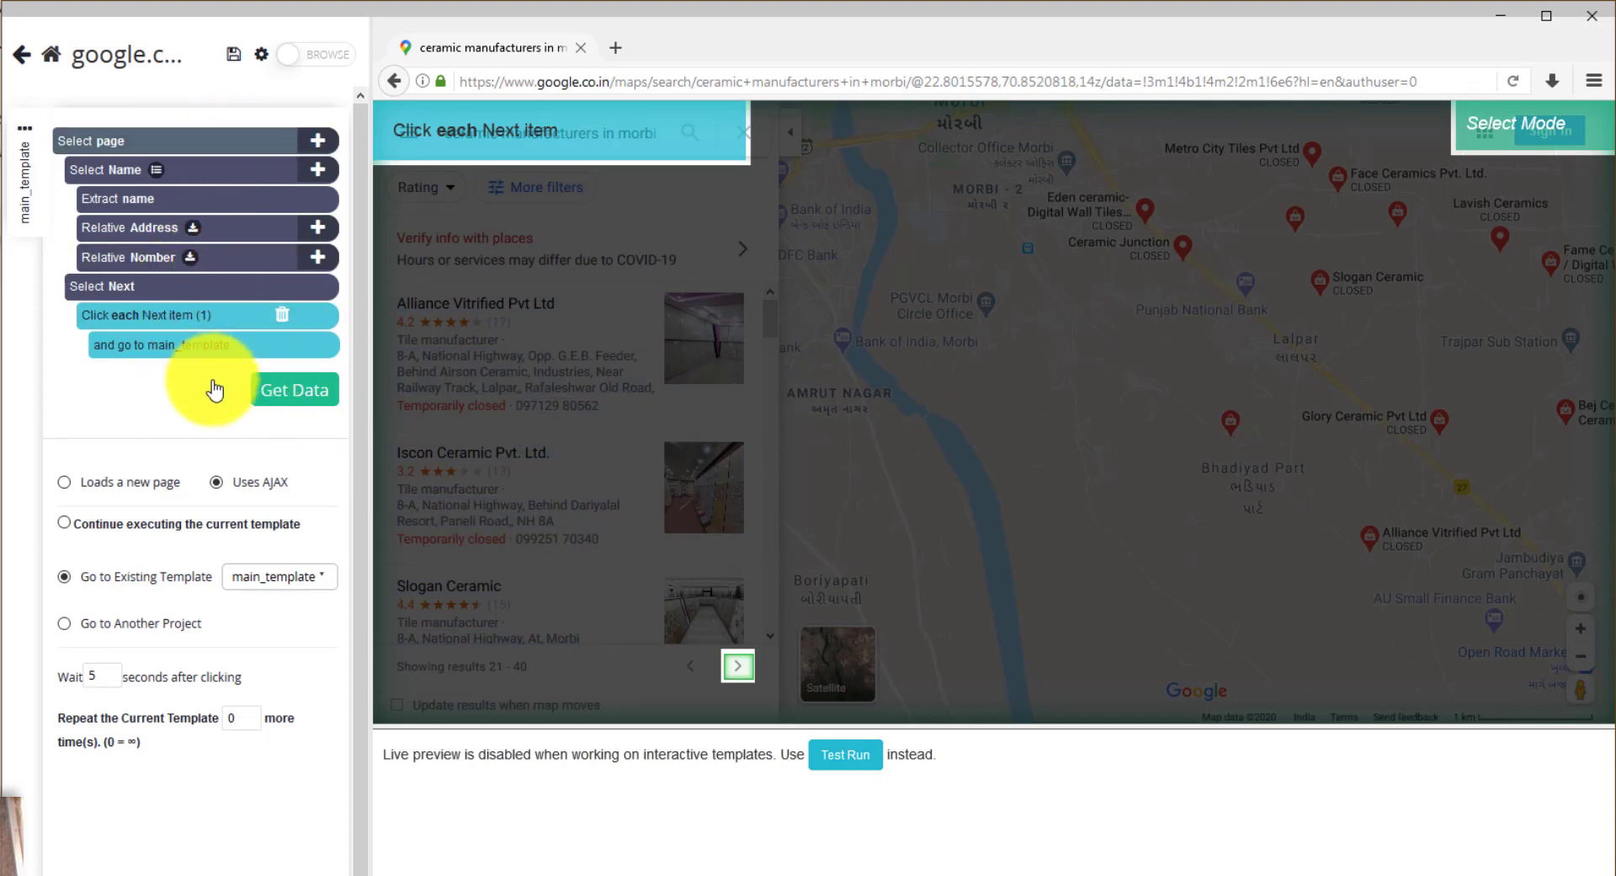
pyautogui.click(237, 59)
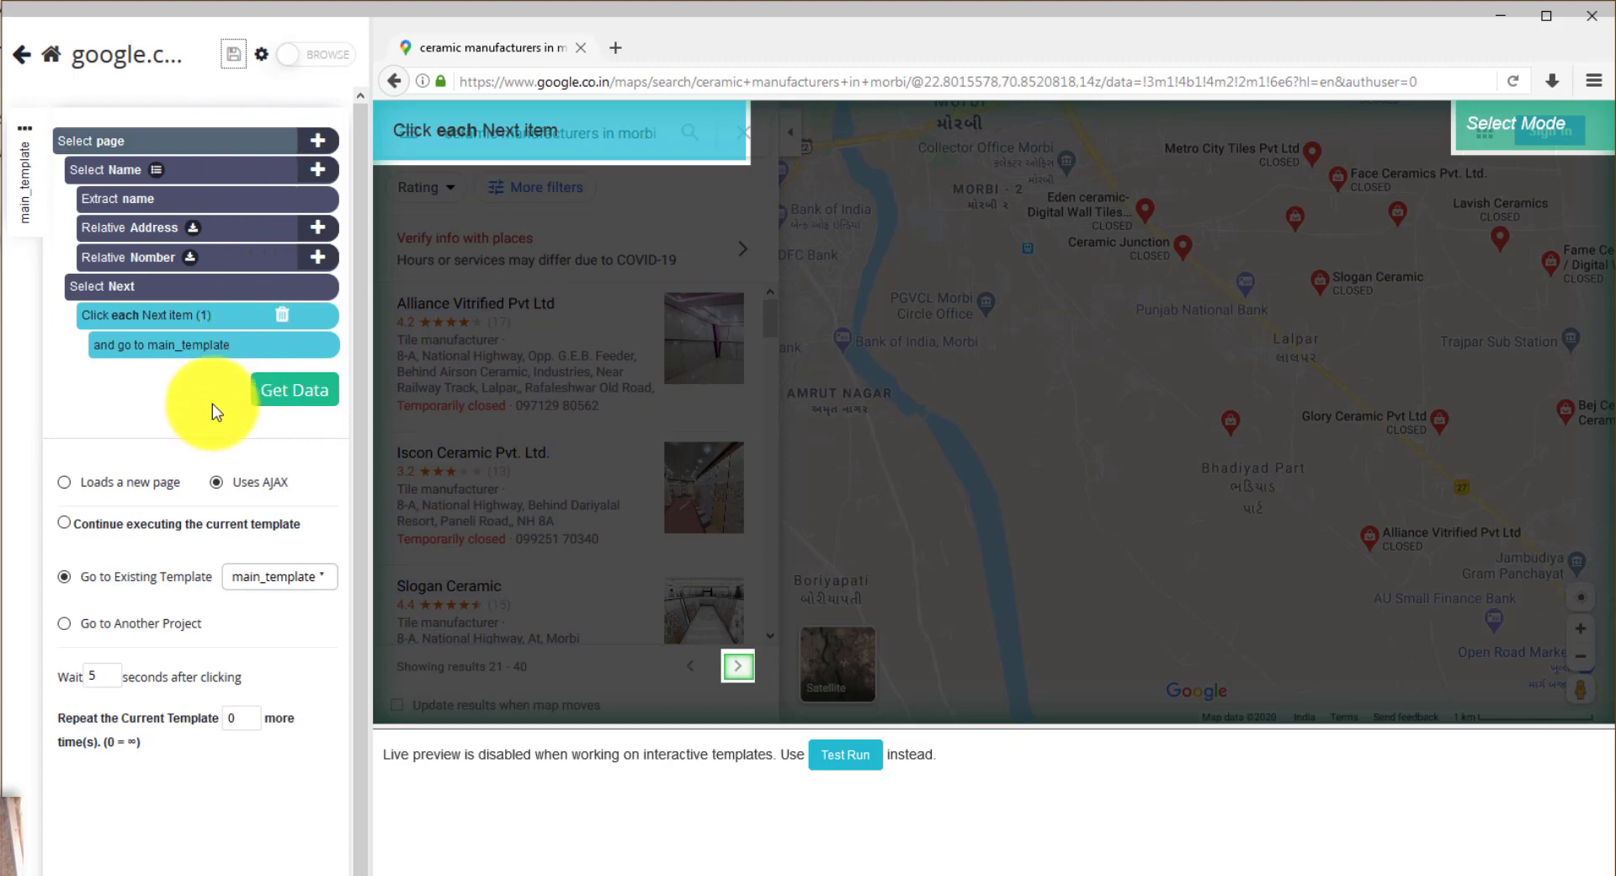
# Get the project's data with a full run and check the number of pages scraped by main_template
pyautogui.click(291, 396)
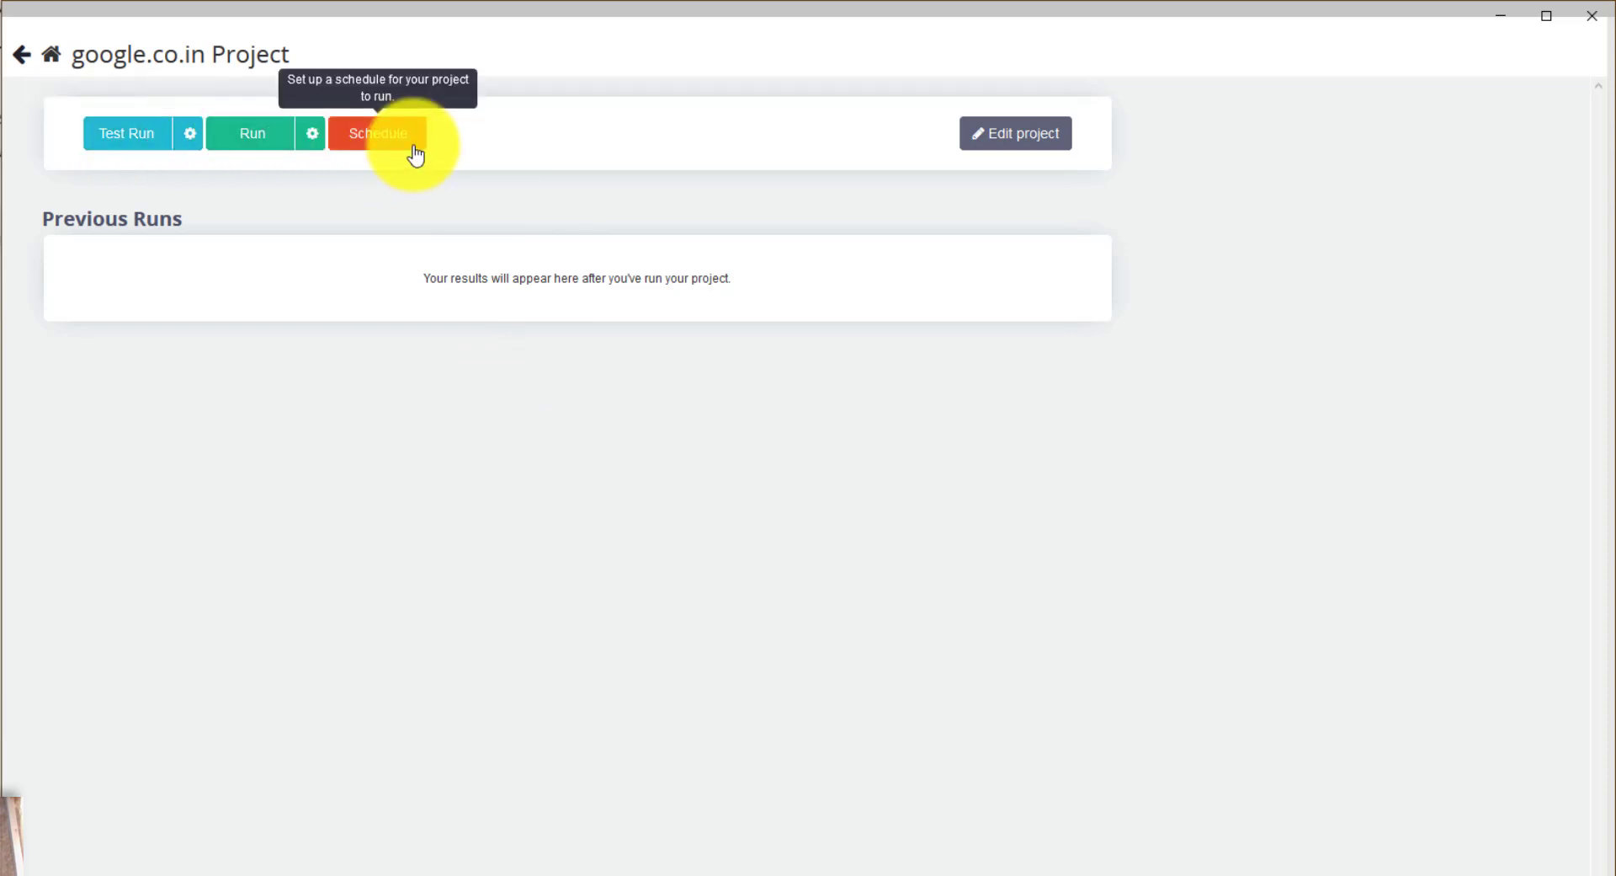
pyautogui.click(261, 144)
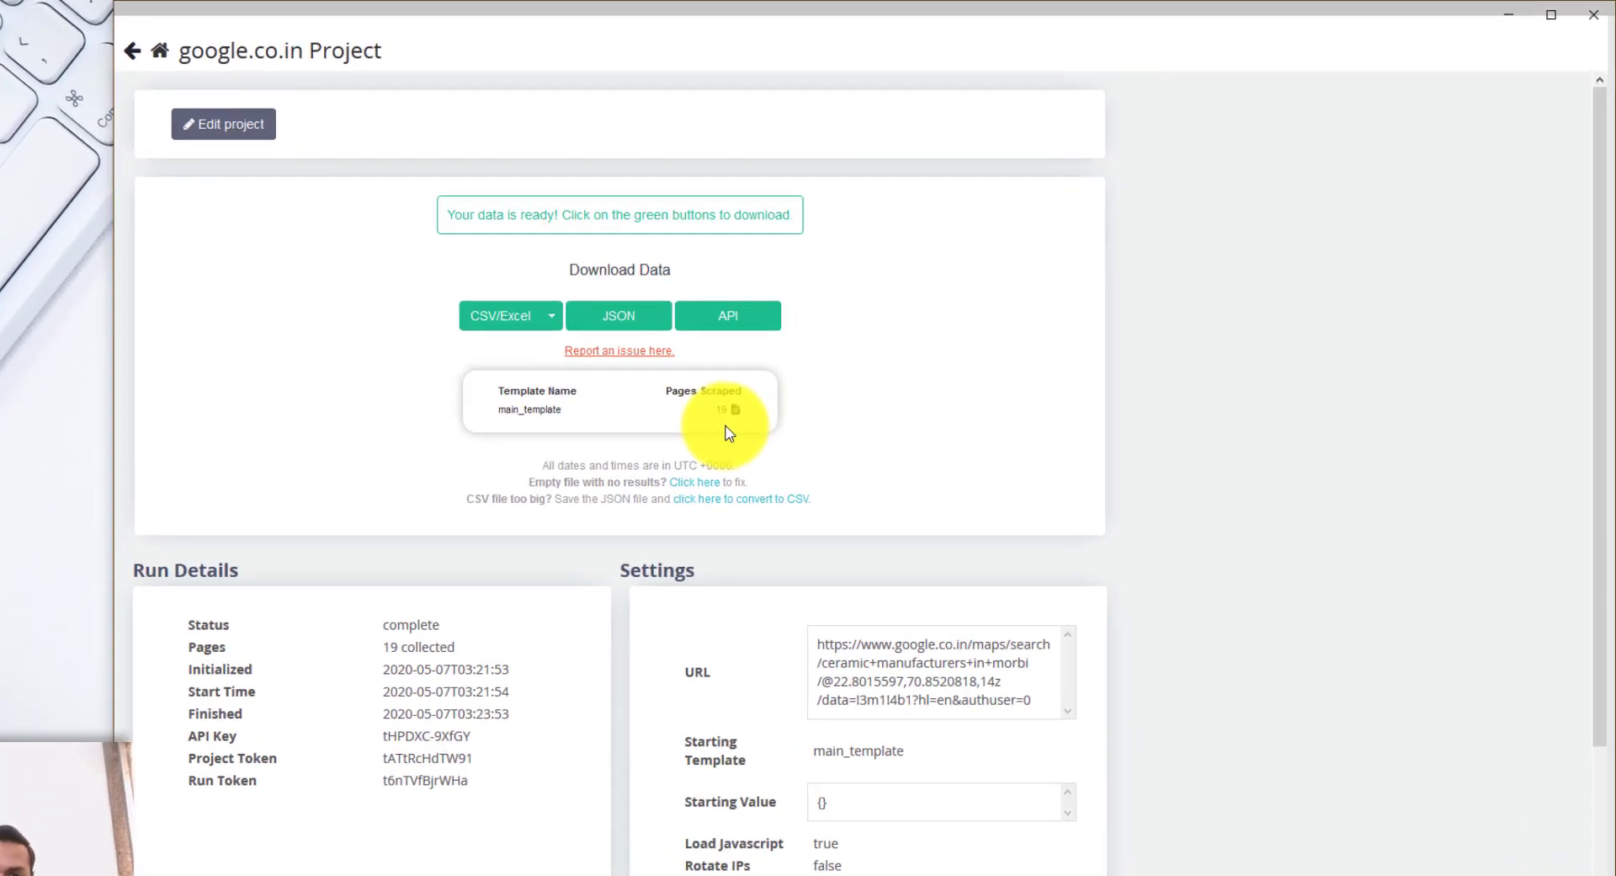
pyautogui.doubleClick(647, 445)
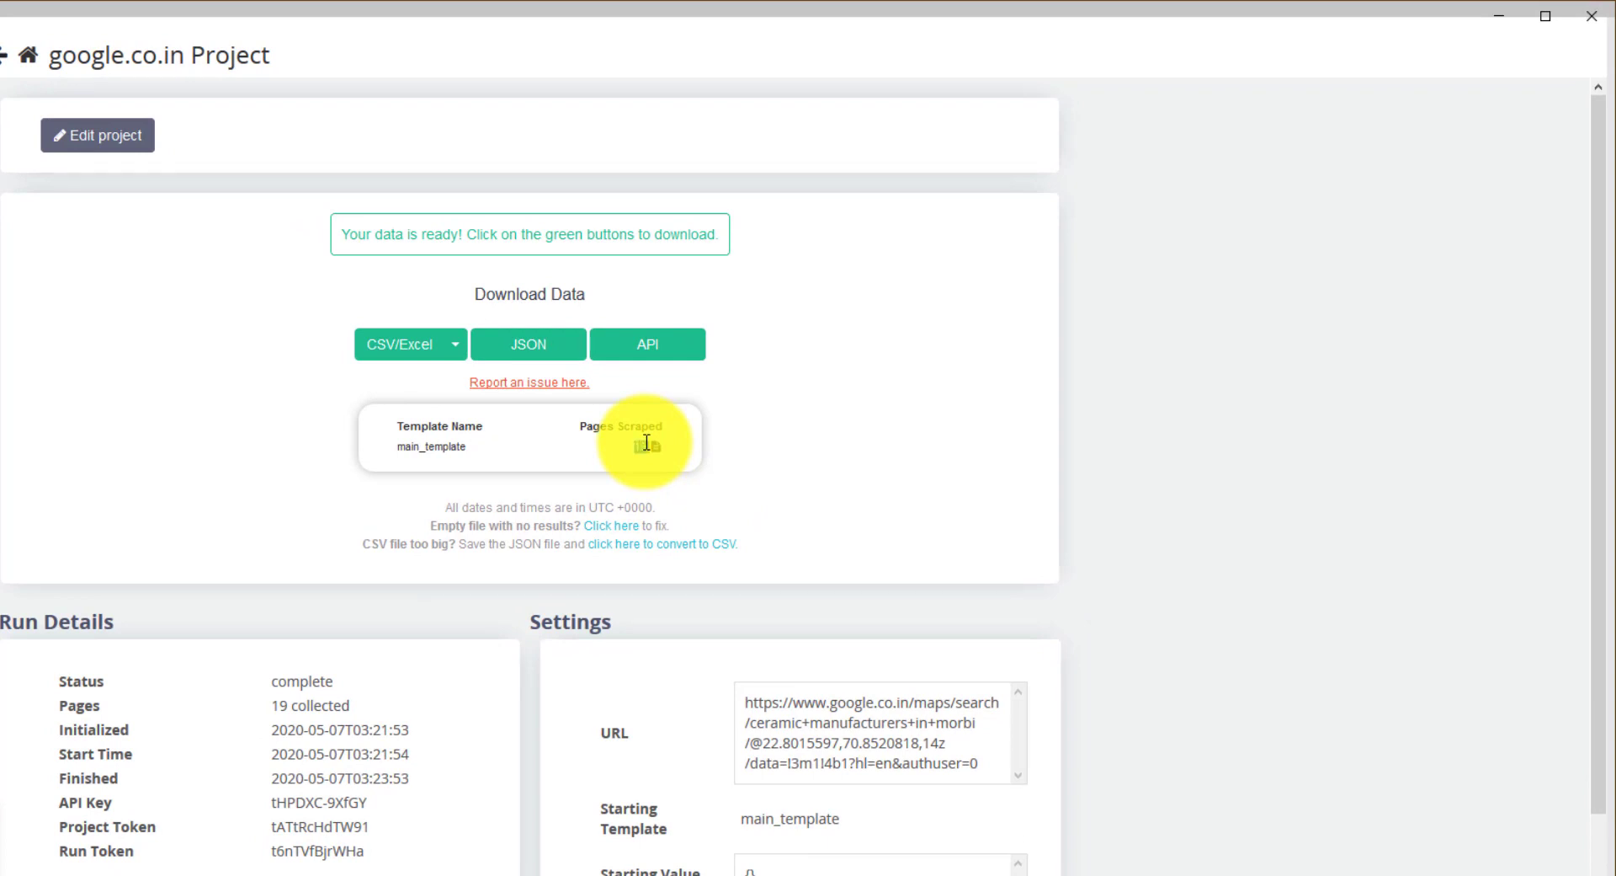
# Download the run results as CSV/Excel and begin the file name with "Morbi_"
pyautogui.click(416, 350)
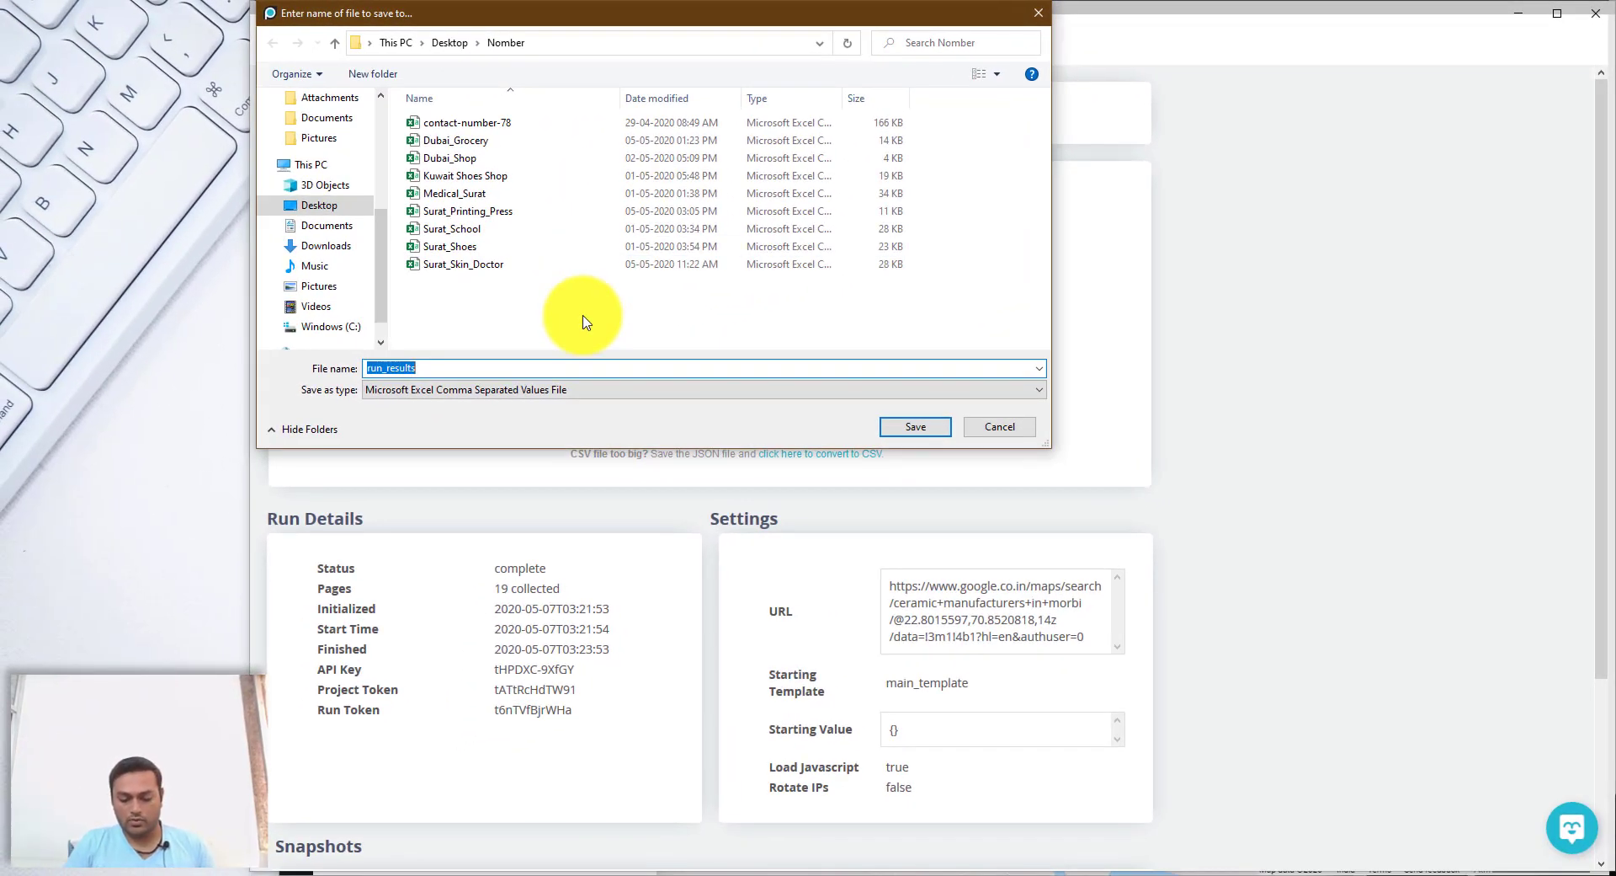
pyautogui.write('Morbi')
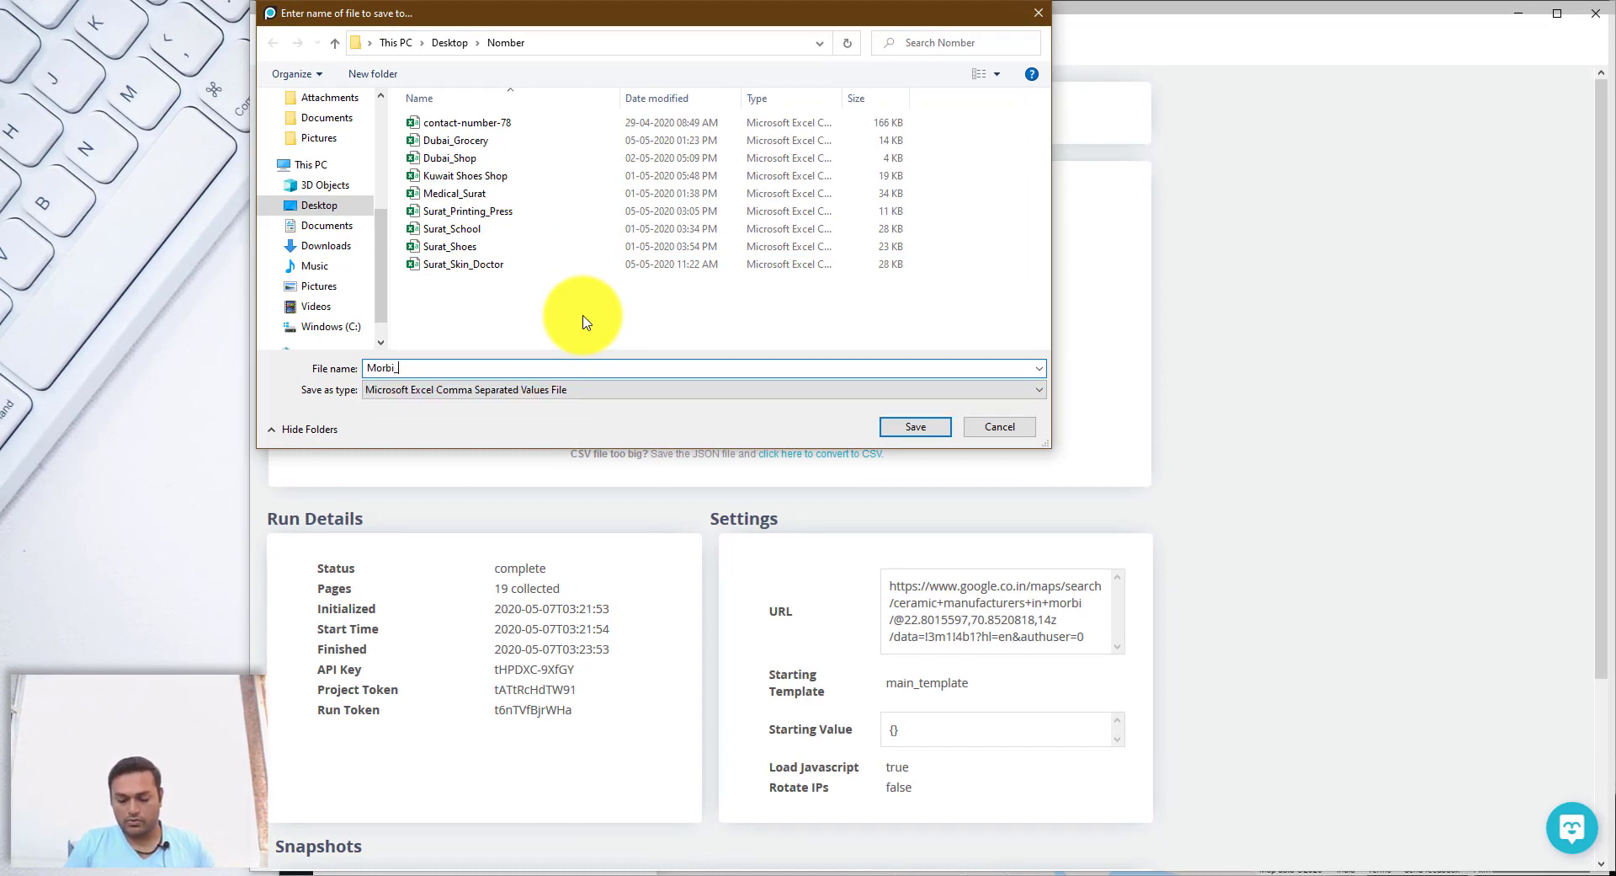
pyautogui.write('_')
pyautogui.write('https://www.google.co.in/maps/search/ceramic+manufacturers+in+morbi/@22.8015597,70.8520818,14z/data=!3m1!4b1?hl=en&authuser=0')
pyautogui.hotkey('shift', 'Left')
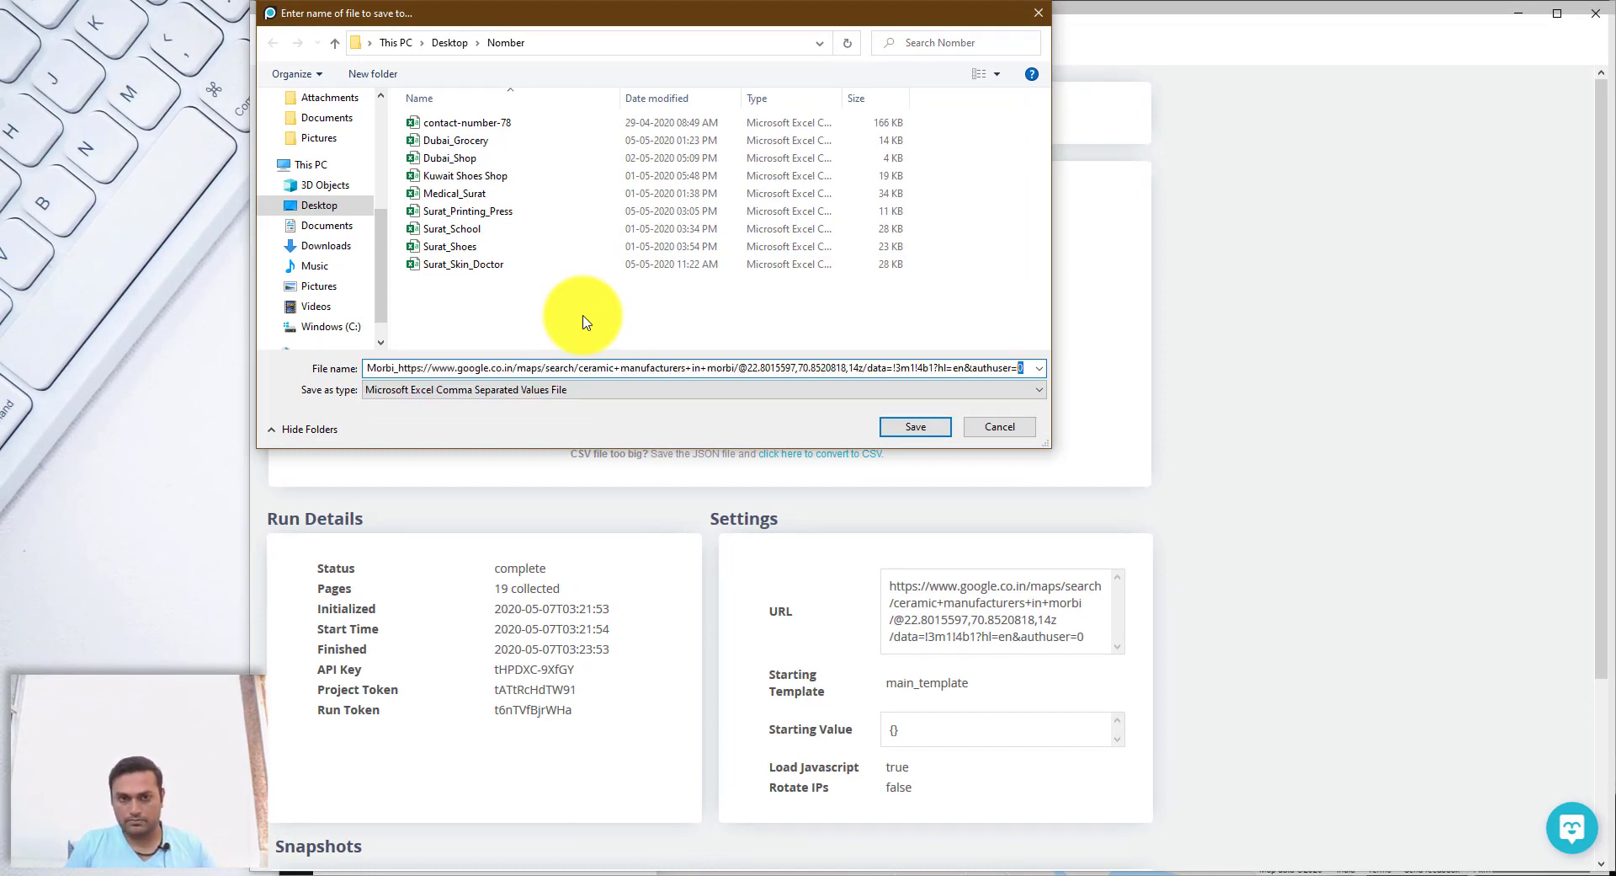
pyautogui.hotkey('shift', 'Left')
pyautogui.hotkey('shift', 'Left')
pyautogui.hotkey('shift', 'Left')
pyautogui.hotkey('shift', 'Left')
pyautogui.hotkey('shift', 'Left')
pyautogui.hotkey('shift', 'Left')
pyautogui.hotkey('shift', 'Left')
pyautogui.hotkey('shift', 'Left')
pyautogui.hotkey('shift', 'Left')
pyautogui.hotkey('shift', 'Left')
pyautogui.hotkey('shift', 'Left')
pyautogui.hotkey('shift', 'Left')
pyautogui.hotkey('shift', 'Left')
pyautogui.hotkey('shift', 'Left')
pyautogui.hotkey('shift', 'Left')
pyautogui.hotkey('shift', 'Left')
pyautogui.hotkey('shift', 'Left')
pyautogui.hotkey('shift', 'Left')
pyautogui.hotkey('shift', 'Left')
pyautogui.hotkey('shift', 'Left')
pyautogui.hotkey('shift', 'Left')
pyautogui.hotkey('shift', 'Left')
pyautogui.hotkey('shift', 'Left')
pyautogui.hotkey('shift', 'Left')
pyautogui.hotkey('shift', 'Left')
pyautogui.hotkey('shift', 'Left')
pyautogui.hotkey('shift', 'Left')
pyautogui.hotkey('shift', 'Left')
pyautogui.hotkey('shift', 'Left')
pyautogui.hotkey('shift', 'Left')
pyautogui.hotkey('shift', 'Left')
pyautogui.hotkey('shift', 'Left')
pyautogui.hotkey('shift', 'Left')
pyautogui.hotkey('shift', 'Left')
pyautogui.hotkey('shift', 'Left')
pyautogui.hotkey('shift', 'Left')
pyautogui.hotkey('shift', 'Left')
pyautogui.hotkey('shift', 'Left')
pyautogui.hotkey('shift', 'Left')
pyautogui.hotkey('shift', 'Left')
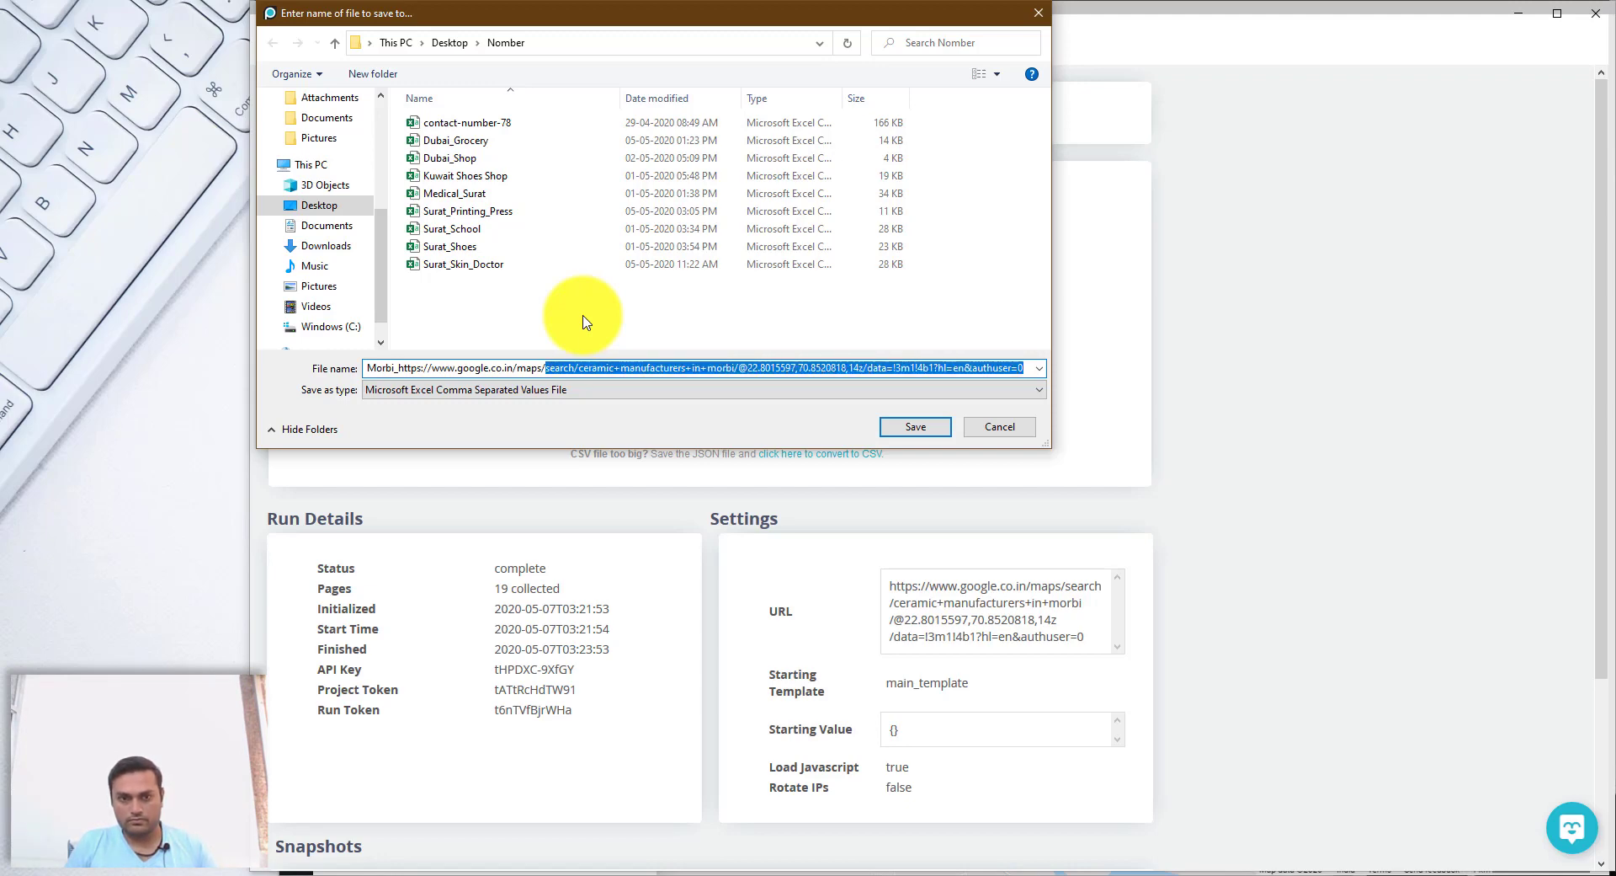
pyautogui.hotkey('shift', 'Left')
pyautogui.hotkey('shift', 'Left')
pyautogui.hotkey('shift', 'Left')
pyautogui.hotkey('shift', 'Left')
pyautogui.hotkey('shift', 'Left')
pyautogui.hotkey('shift', 'Left')
pyautogui.hotkey('shift', 'Left')
pyautogui.hotkey('shift', 'Left')
pyautogui.hotkey('shift', 'Left')
pyautogui.hotkey('shift', 'Left')
pyautogui.hotkey('shift', 'Left')
pyautogui.hotkey('shift', 'Left')
pyautogui.hotkey('shift', 'Left')
pyautogui.hotkey('shift', 'Left')
pyautogui.hotkey('shift', 'Left')
pyautogui.hotkey('shift', 'Left')
pyautogui.hotkey('shift', 'Left')
pyautogui.hotkey('shift', 'Left')
pyautogui.hotkey('shift', 'Left')
pyautogui.hotkey('shift', 'Left')
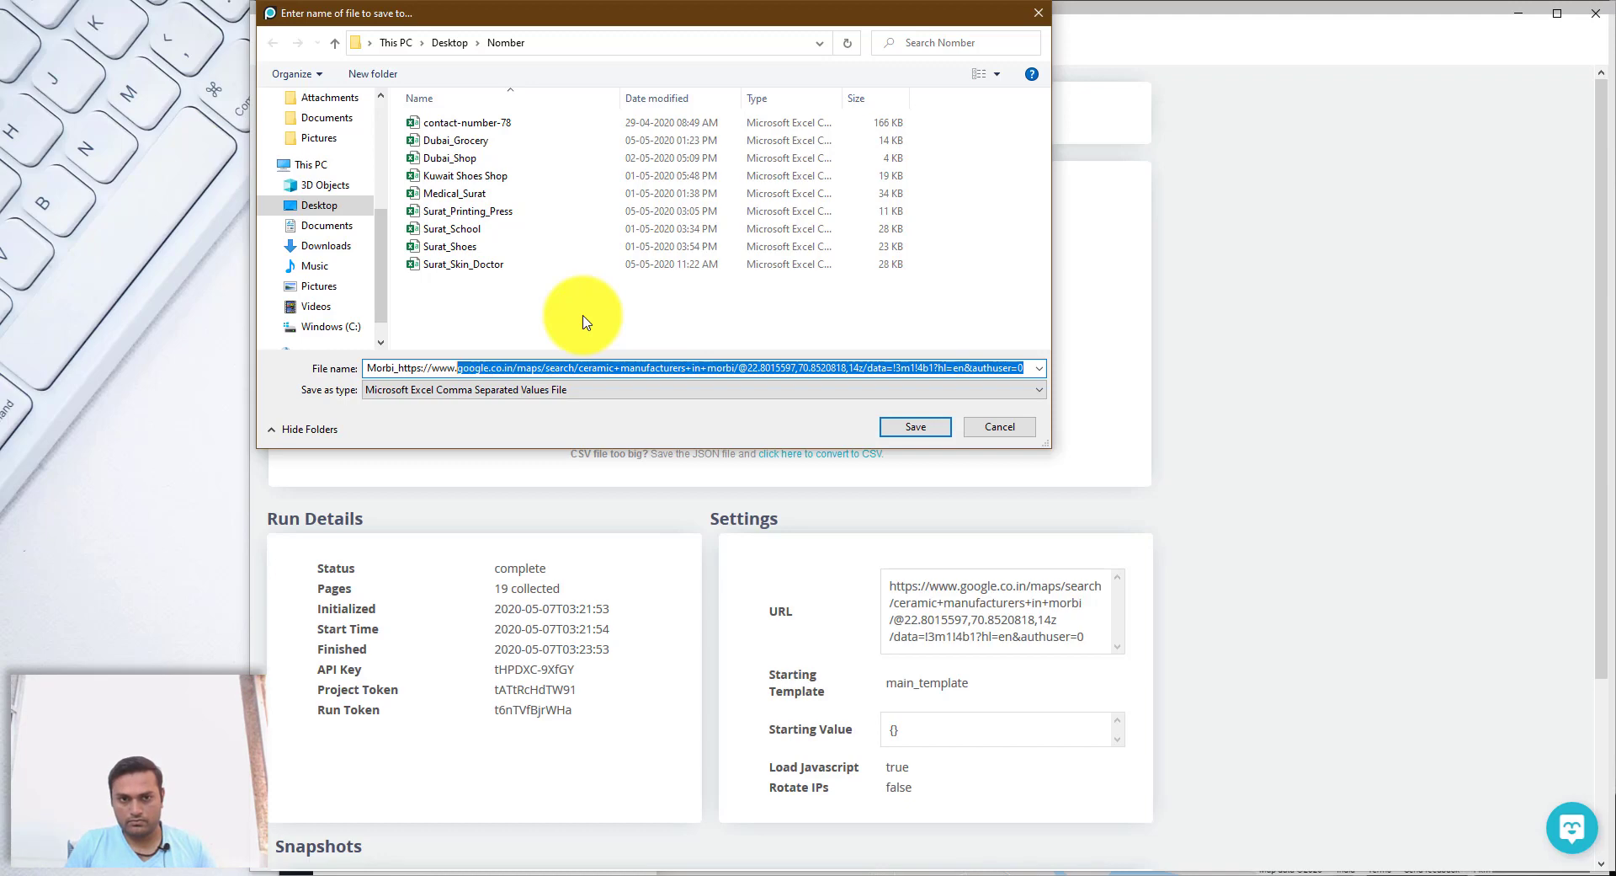
pyautogui.hotkey('shift', 'Right')
pyautogui.hotkey('shift', 'Right')
pyautogui.hotkey('shift', 'Right')
pyautogui.hotkey('shift', 'Right')
pyautogui.hotkey('shift', 'Right')
pyautogui.hotkey('shift', 'Right')
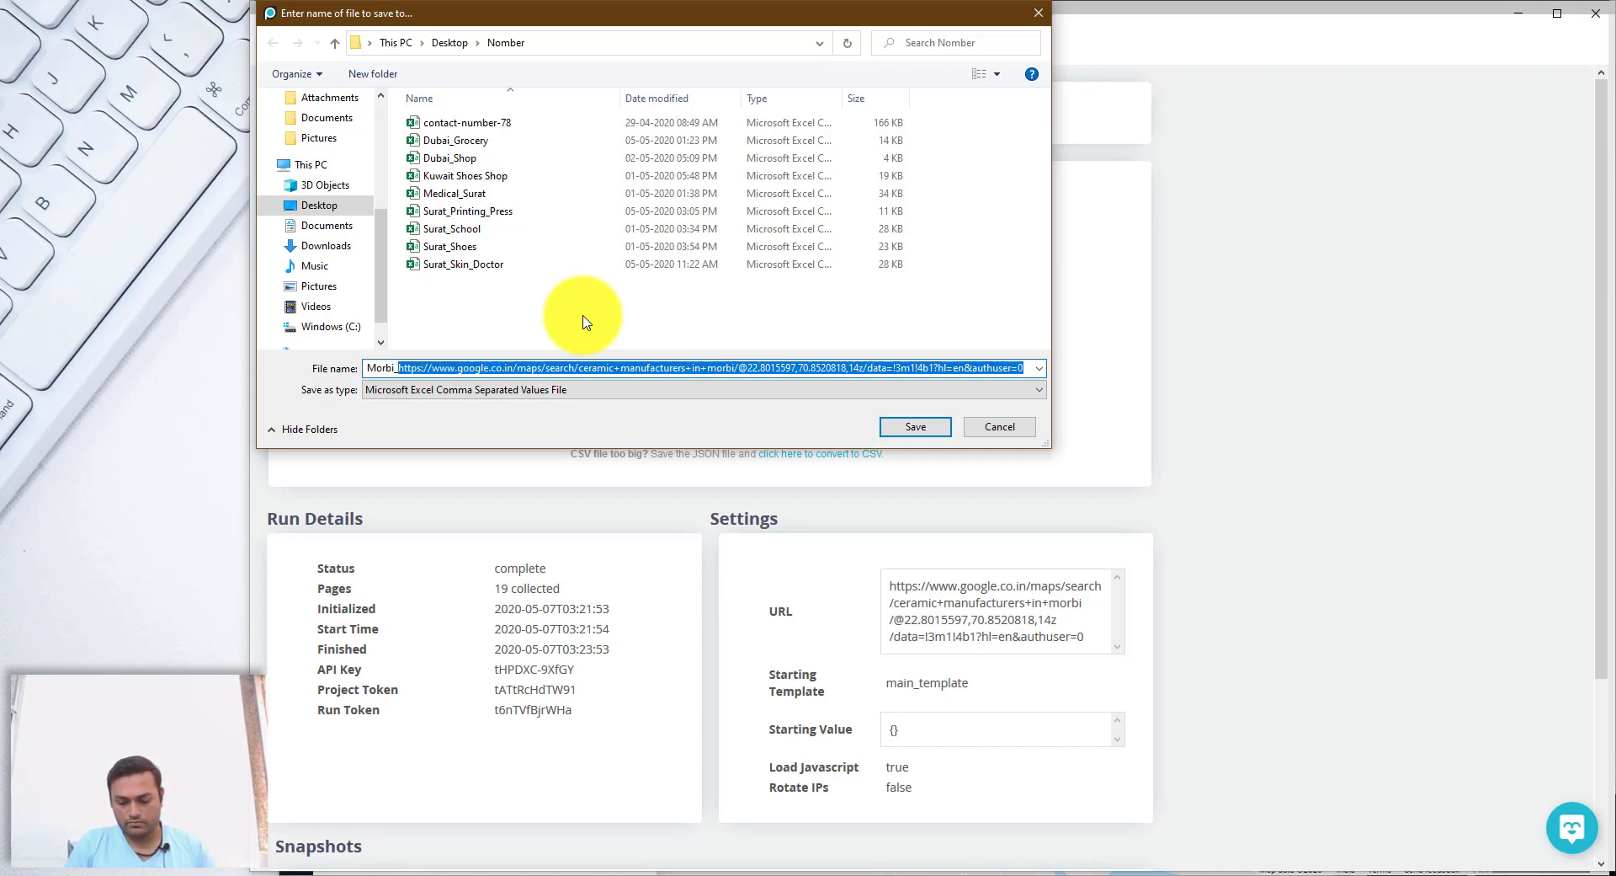
# Complete the CSV file name as Morbi_Ceramic and save the file in the Nomber folder
pyautogui.write('Ceramic')
pyautogui.hotkey('ctrl', 'a')
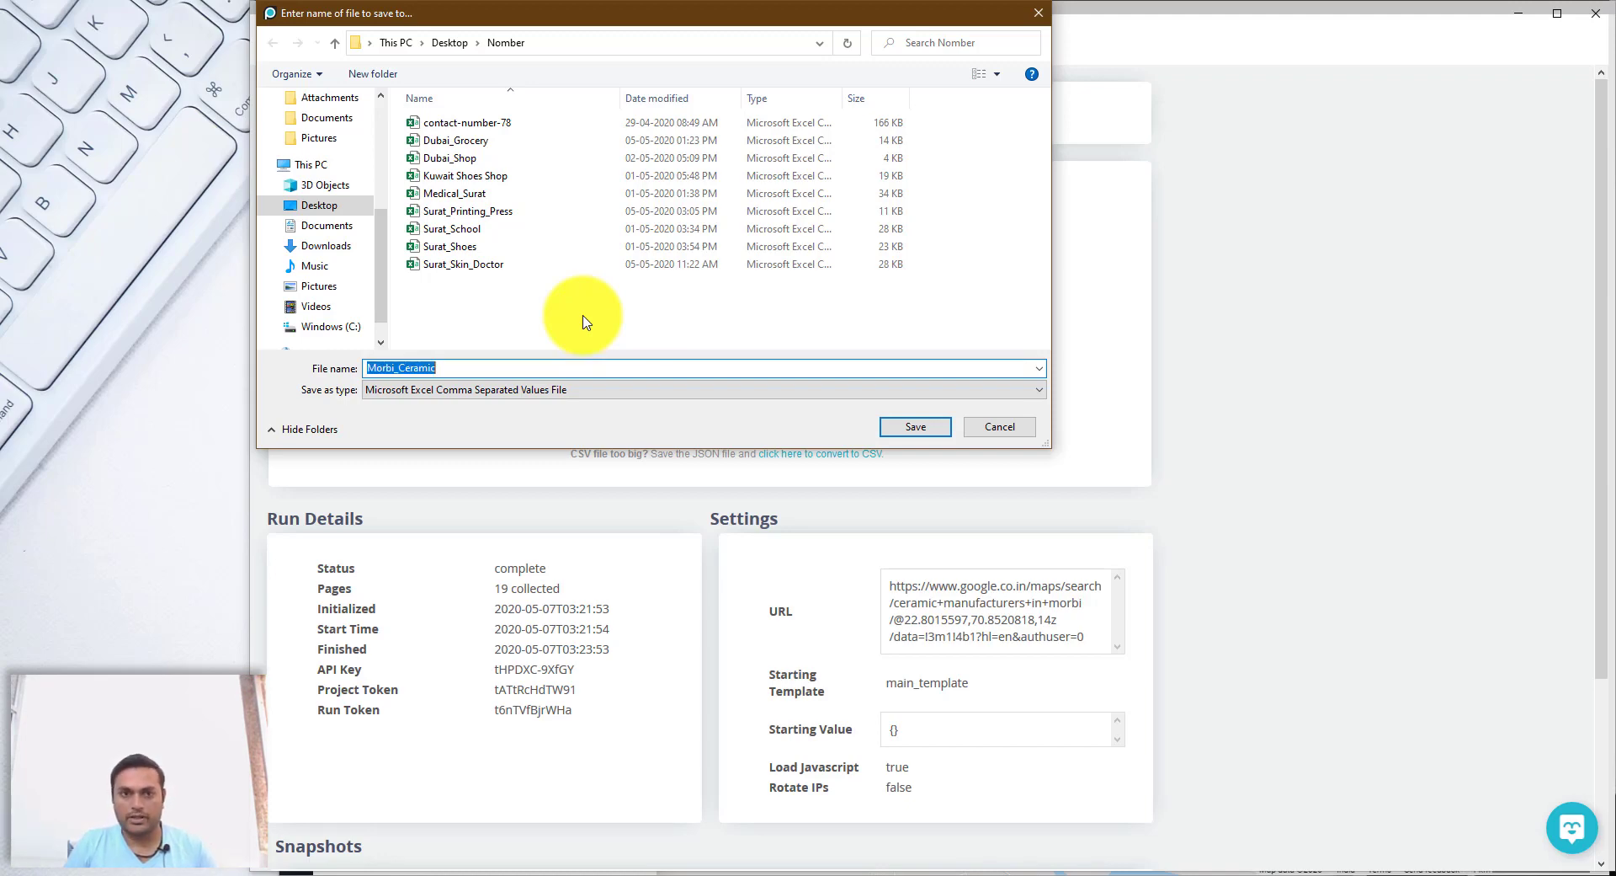
pyautogui.press('Return')
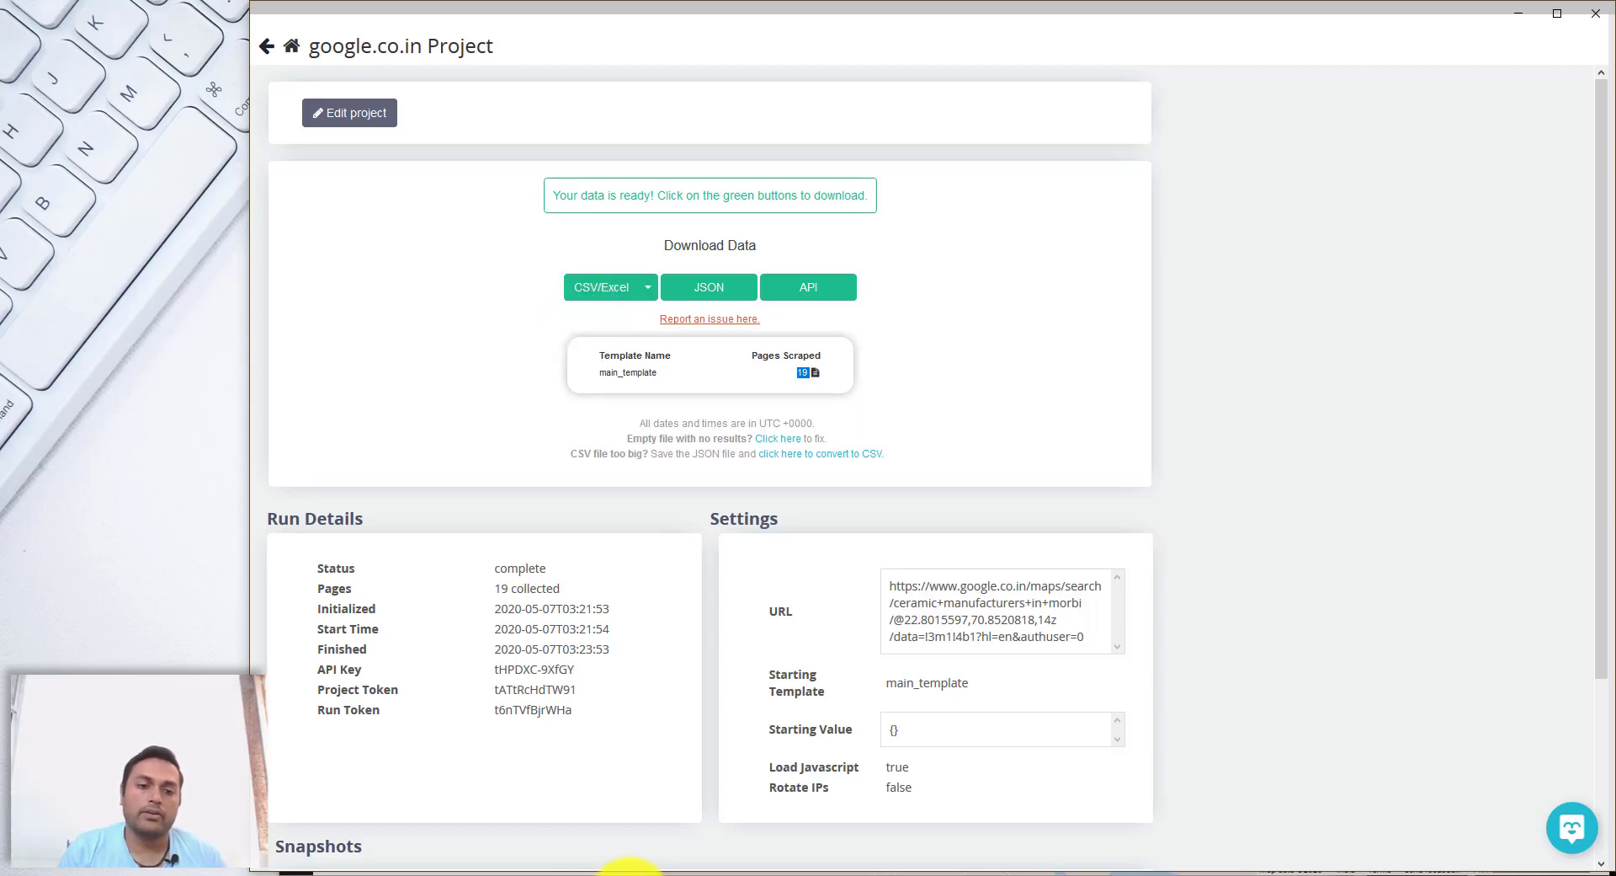
# Open the Morbi_Ceramic file in Excel from the Nomber folder on the Desktop
pyautogui.click(463, 874)
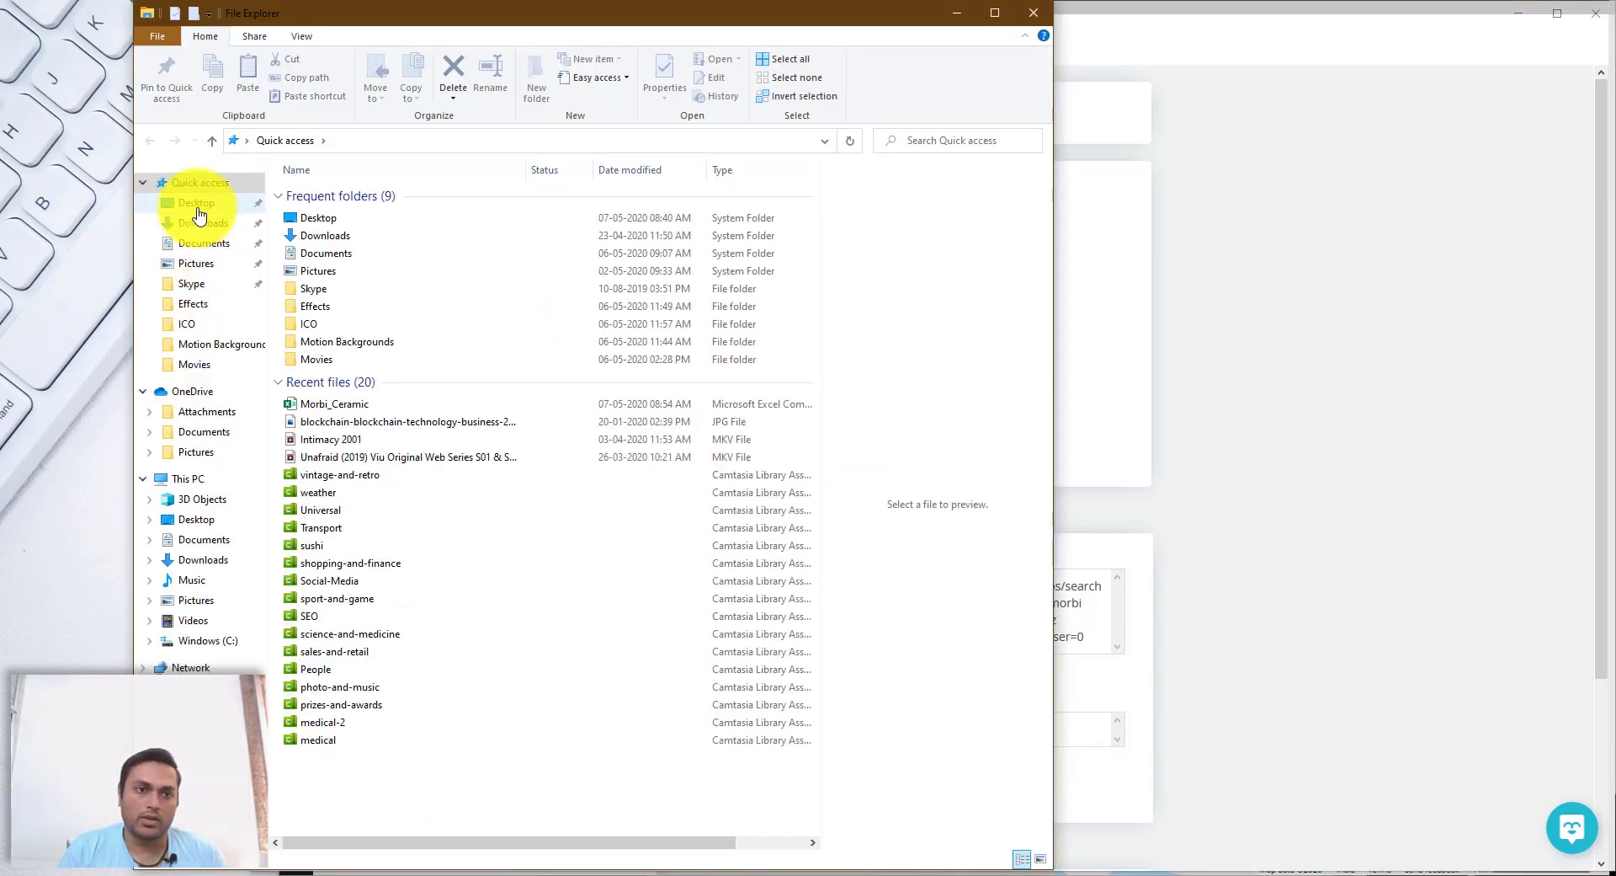
pyautogui.click(199, 207)
pyautogui.doubleClick(327, 196)
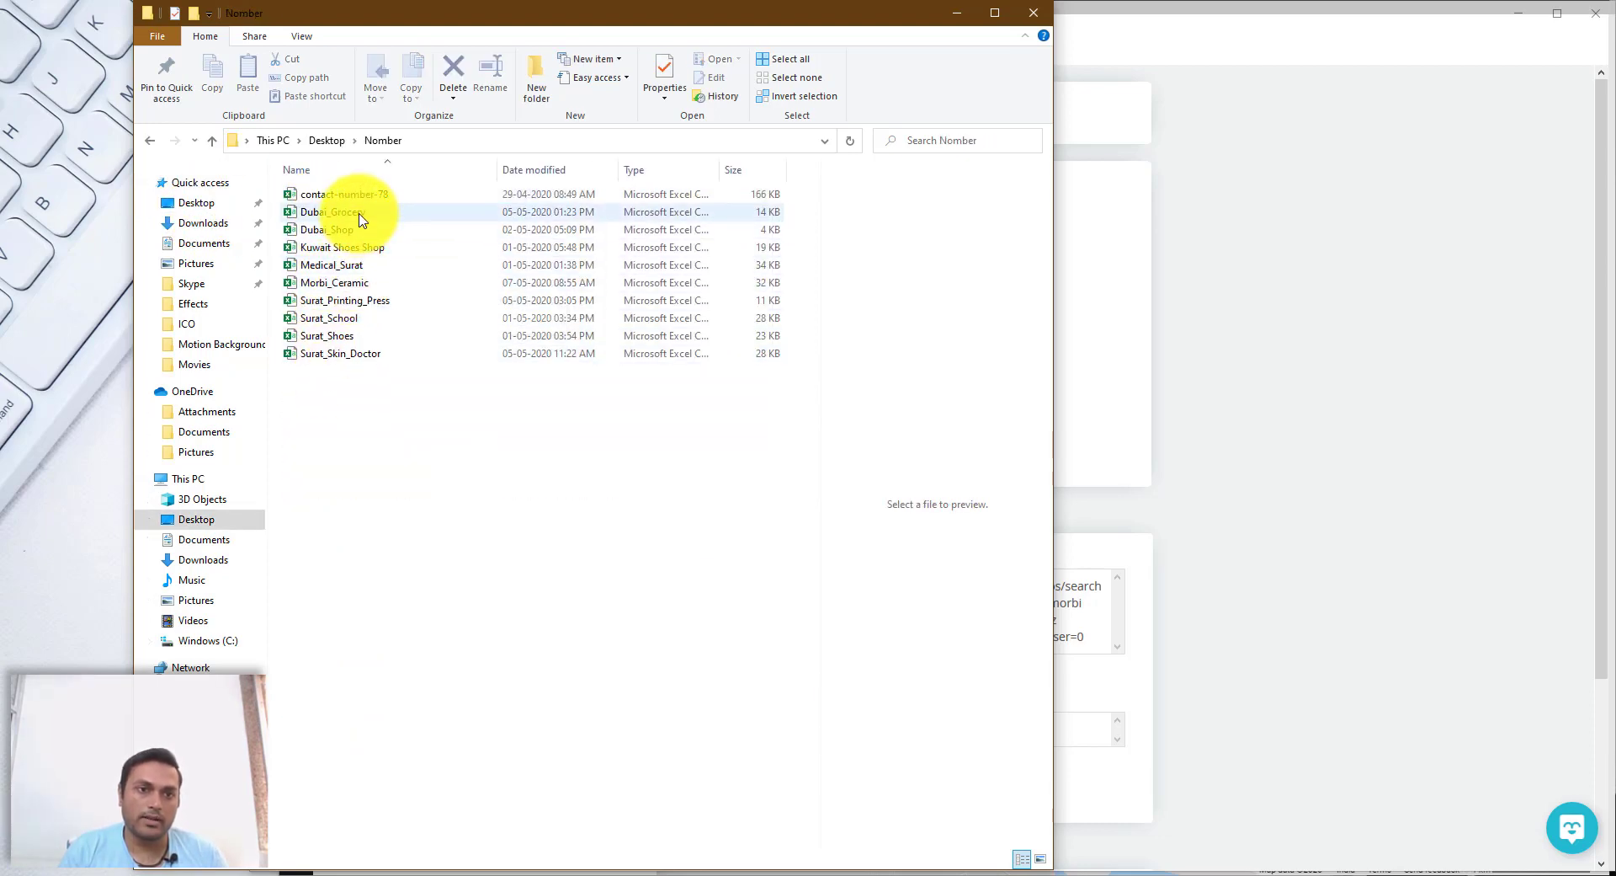
pyautogui.click(367, 292)
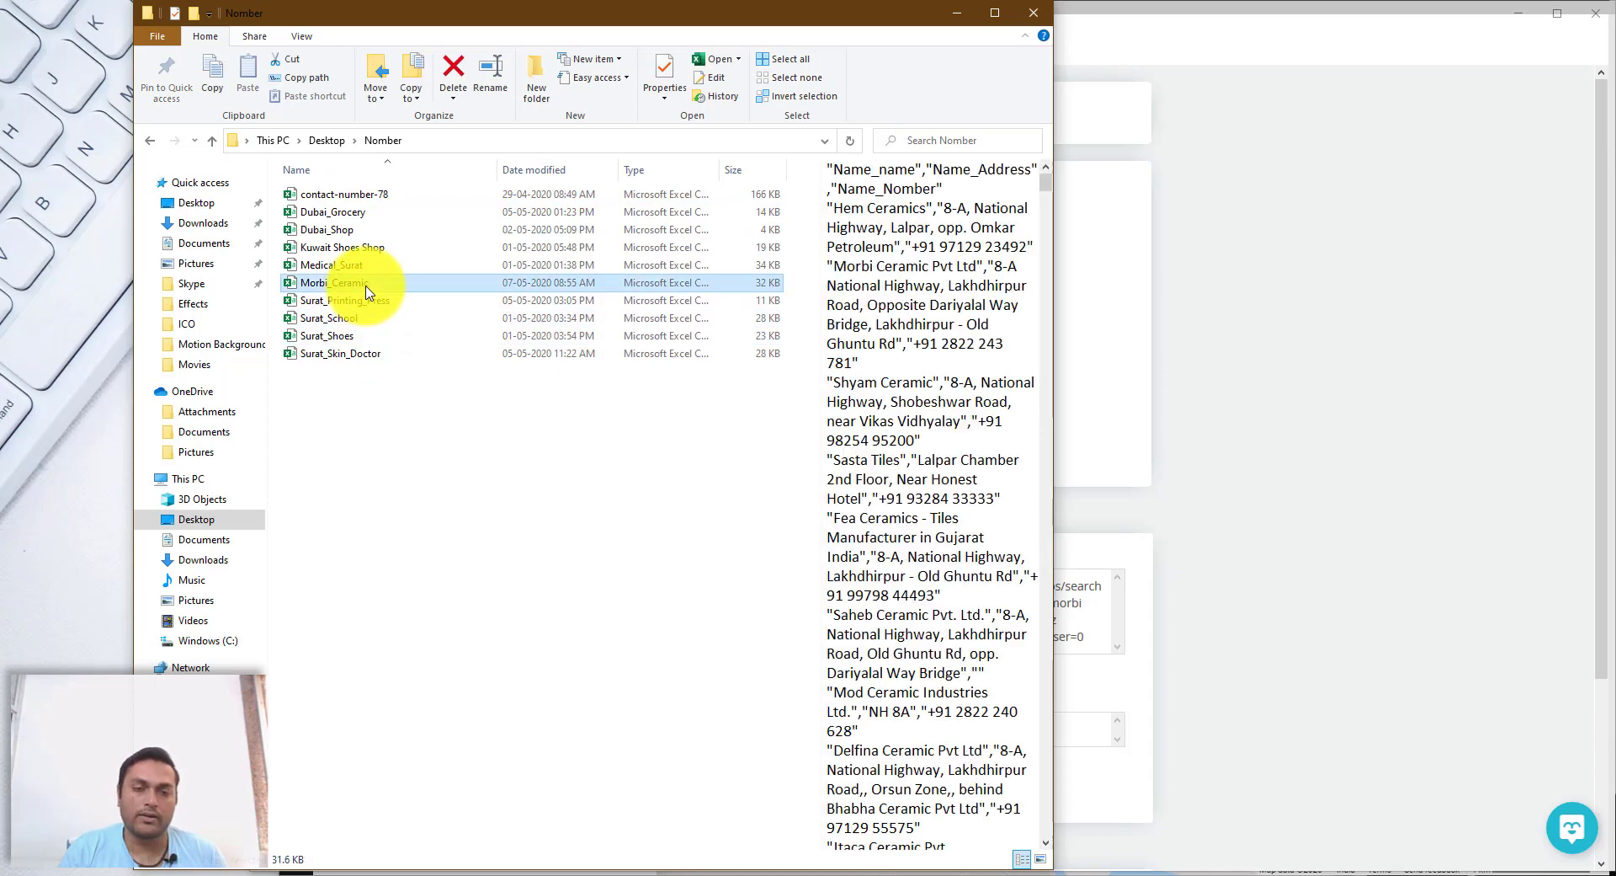
pyautogui.doubleClick(367, 293)
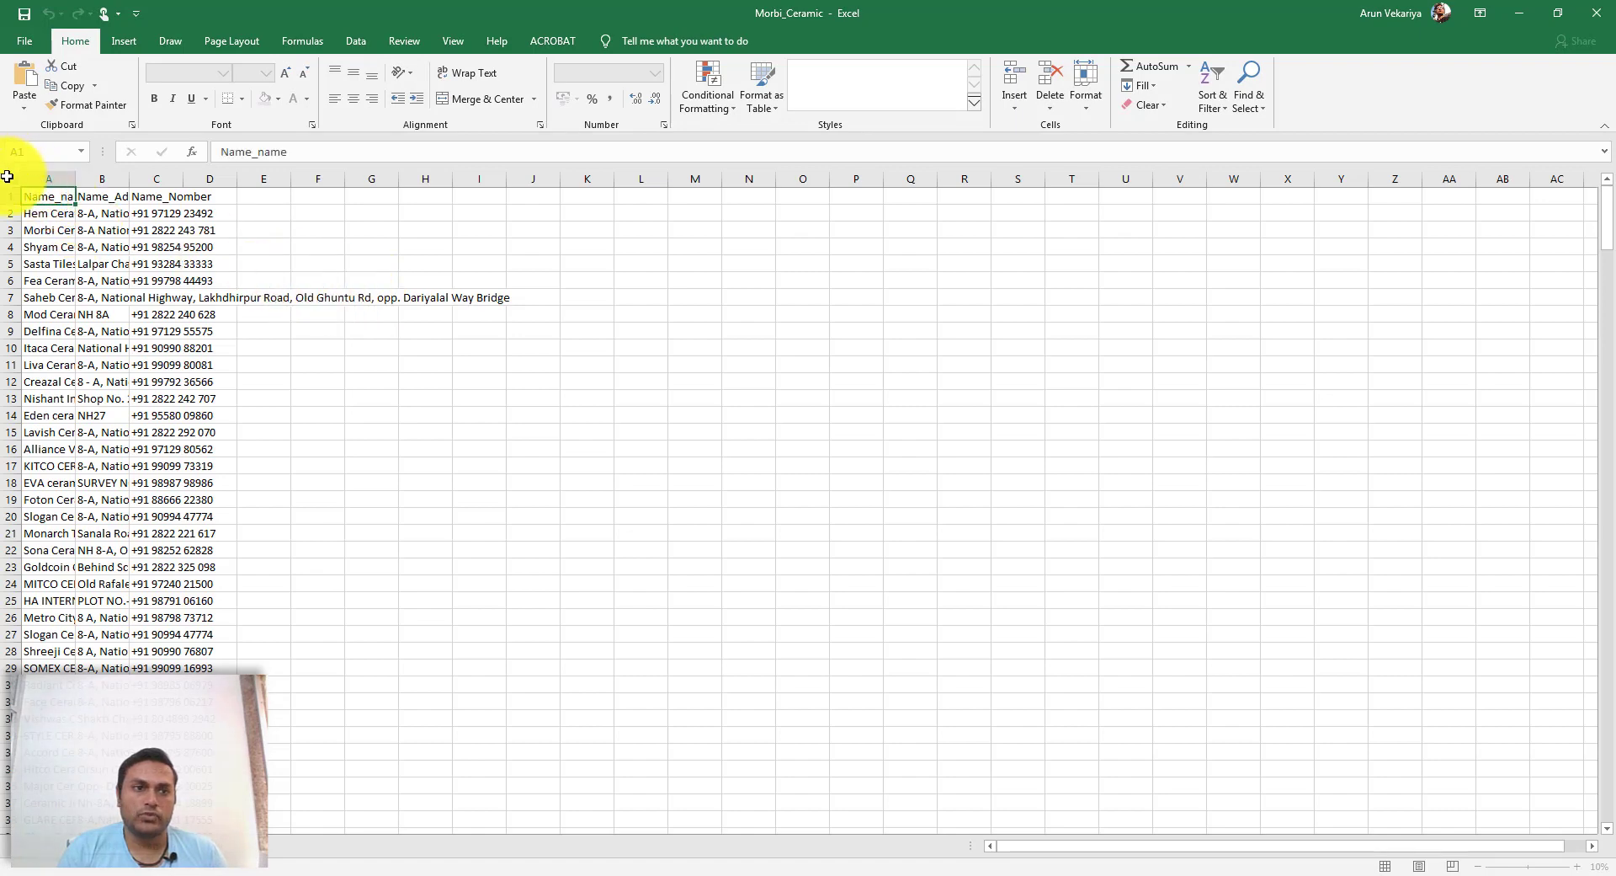
# Fit the width of all the sheet's columns to their contents
pyautogui.click(7, 176)
pyautogui.doubleClick(76, 178)
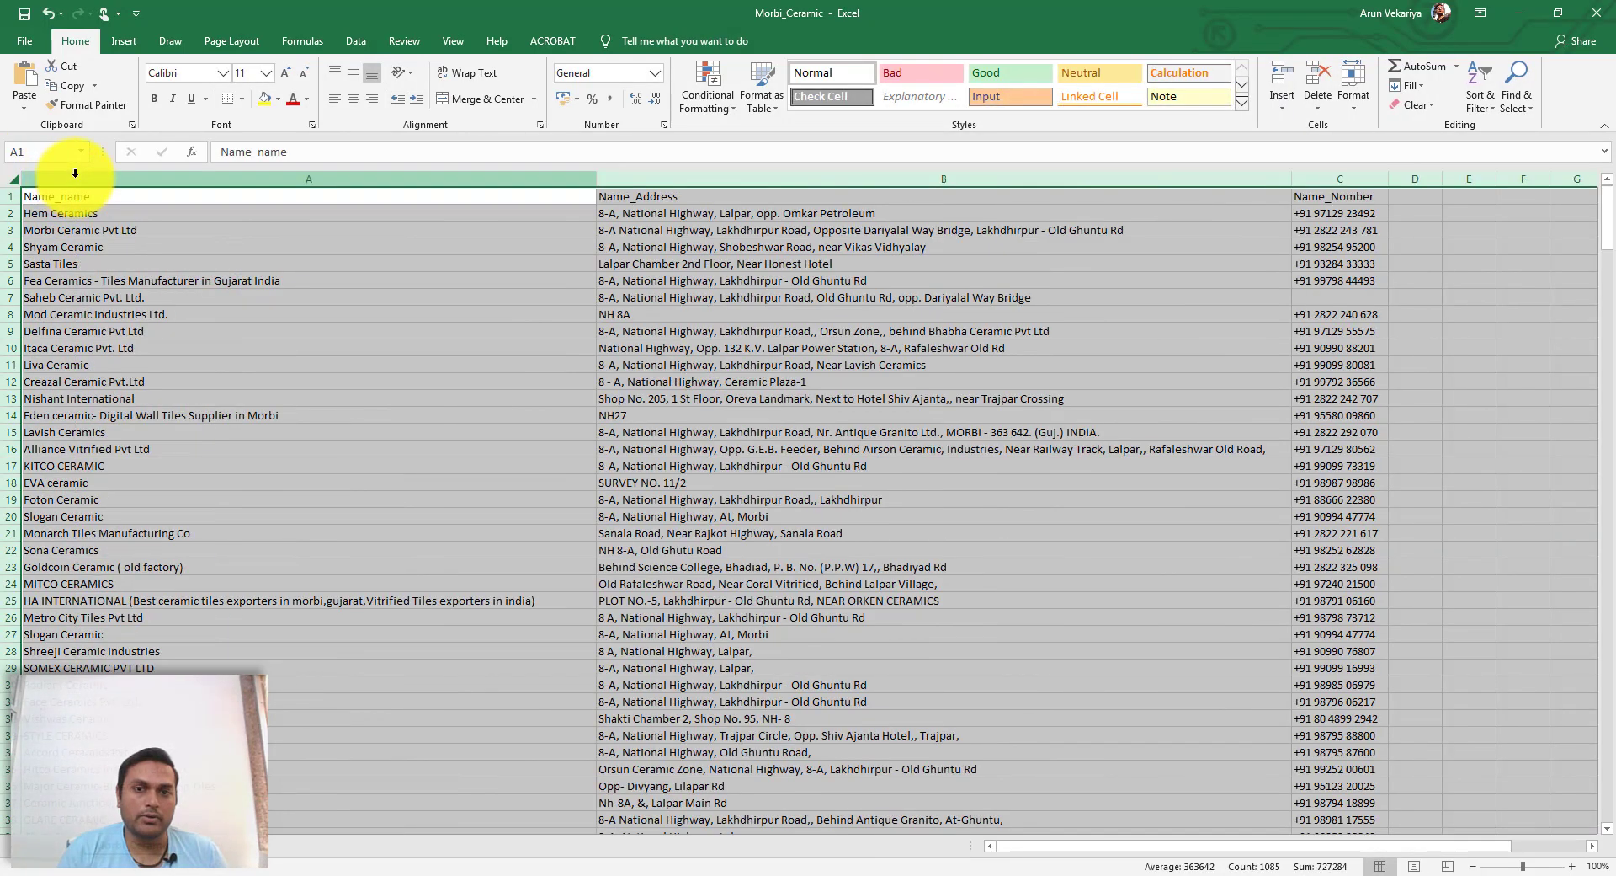
pyautogui.click(683, 299)
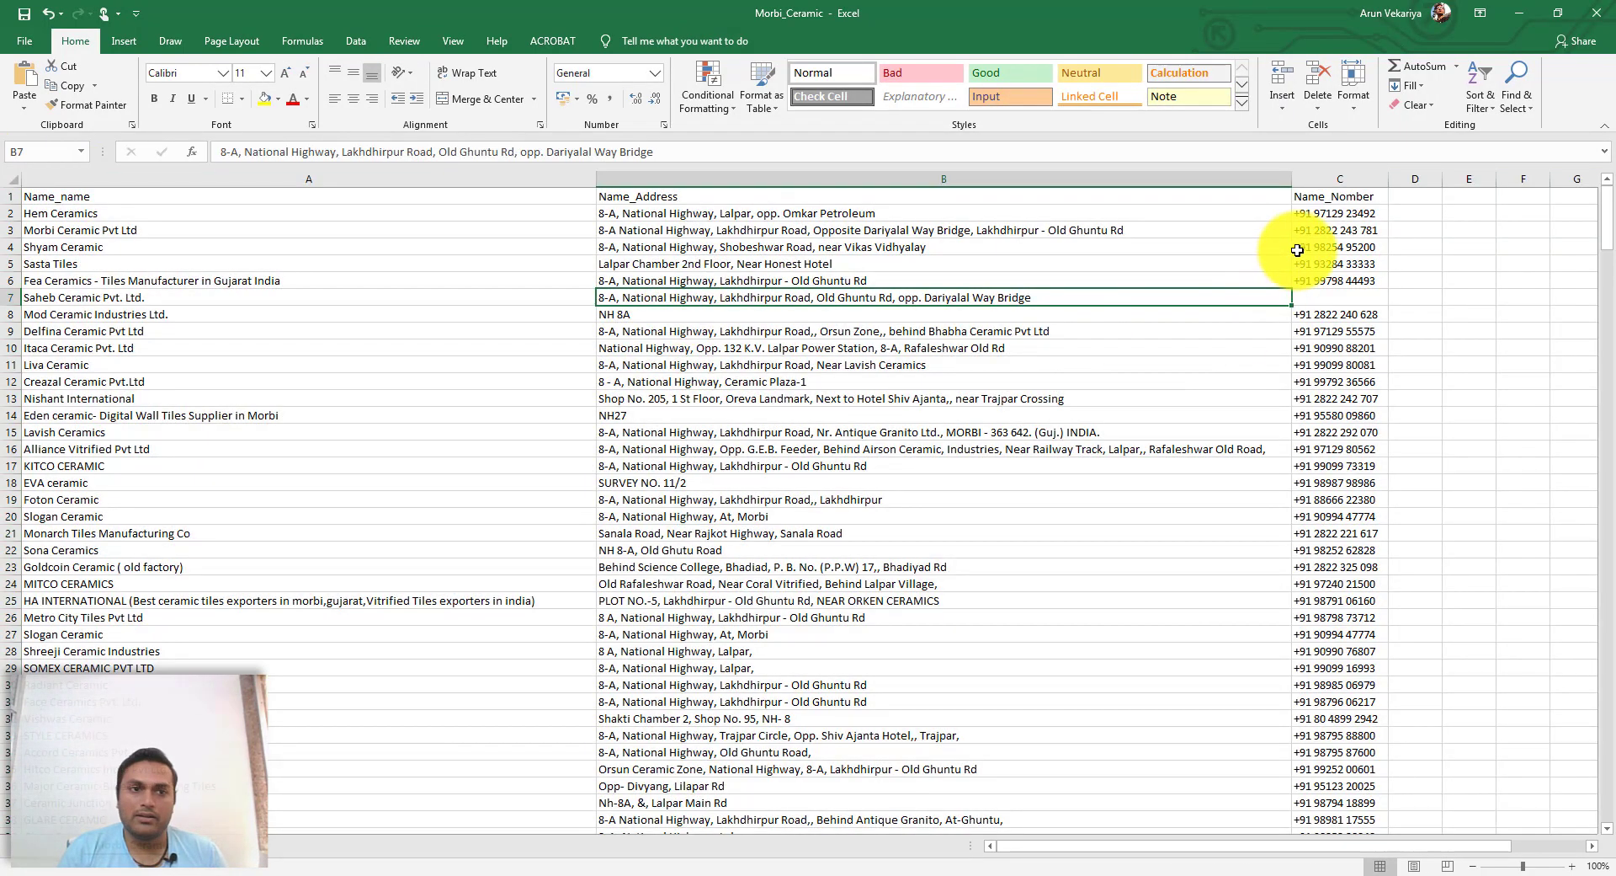
# Examine the scraped names, addresses and phone numbers down to the last filled row of the sheet
pyautogui.click(260, 265)
pyautogui.moveTo(692, 234); pyautogui.dragTo(1025, 598)
pyautogui.moveTo(1318, 350); pyautogui.dragTo(1331, 569)
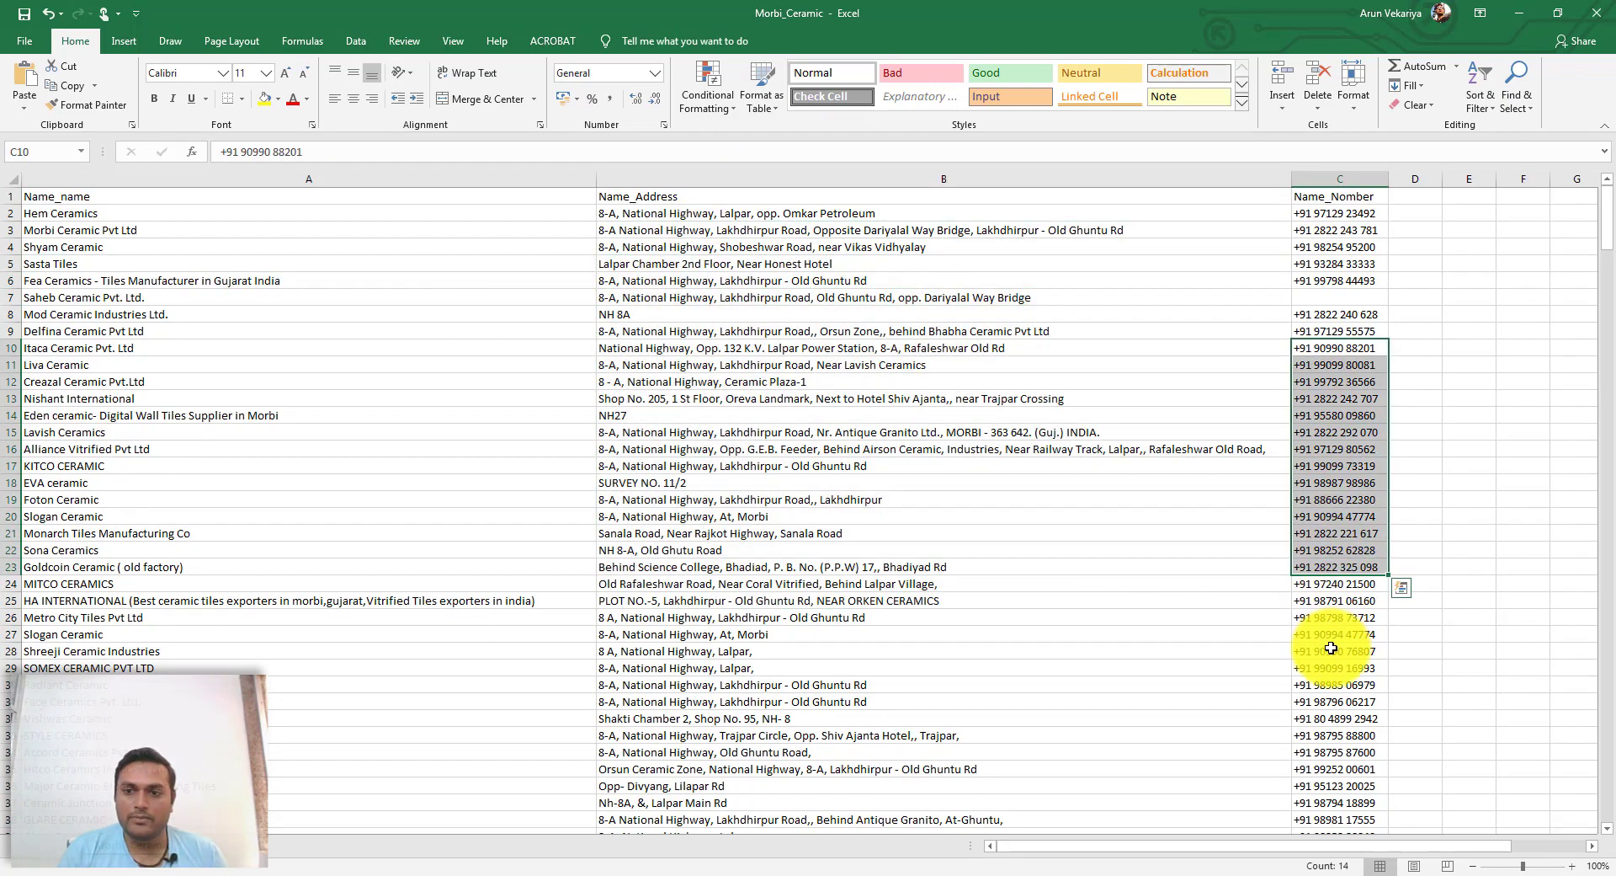
pyautogui.scroll(-20, 1331, 644)
pyautogui.scroll(-20, 1331, 648)
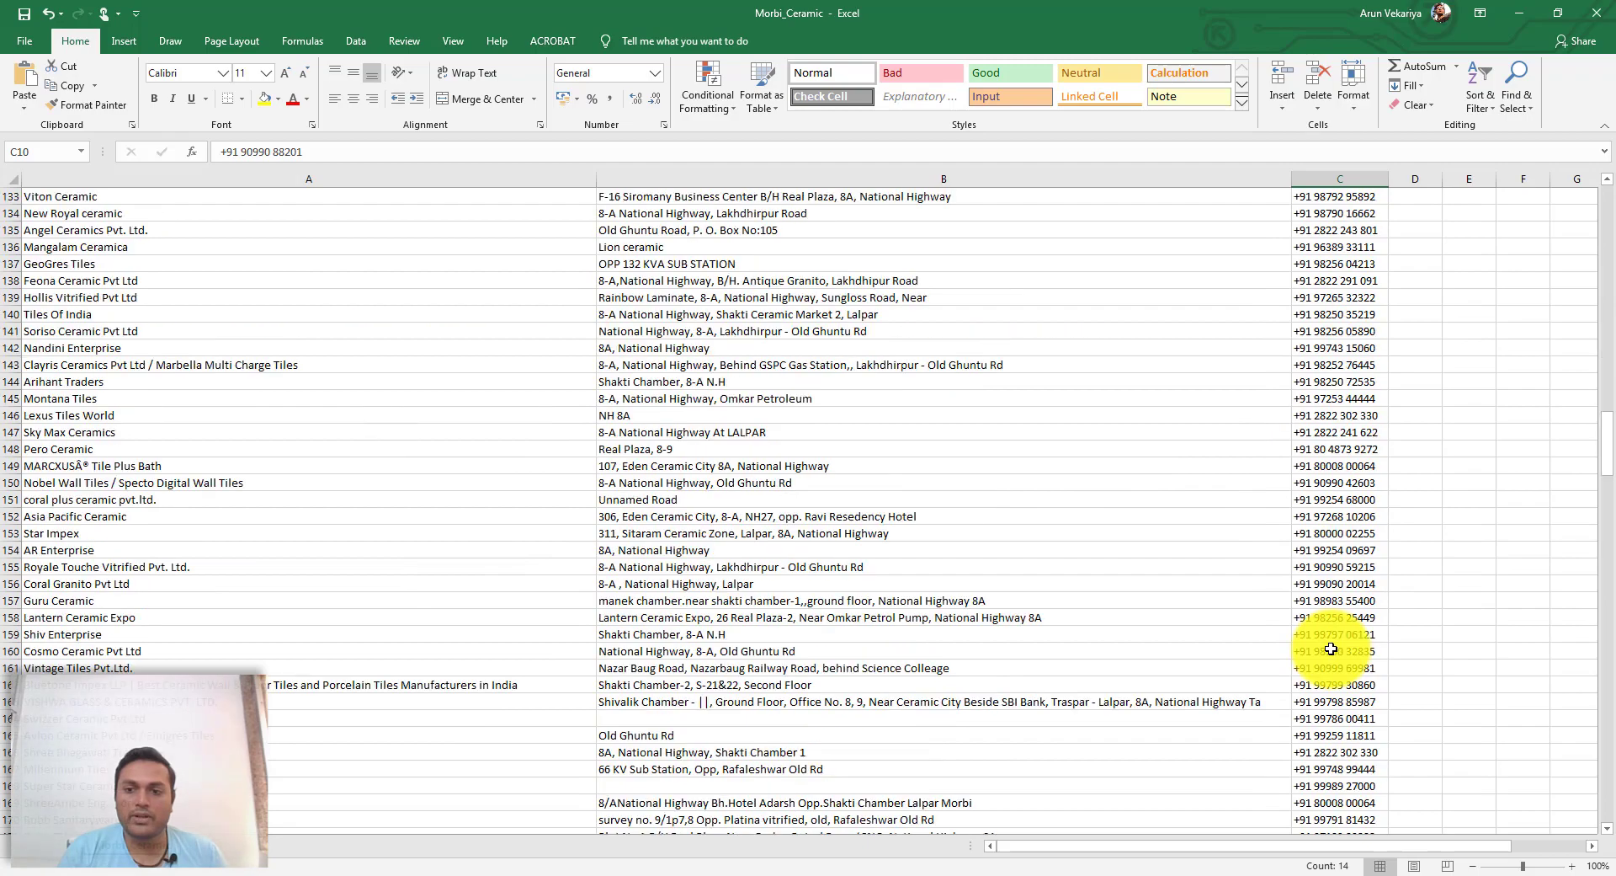
pyautogui.scroll(-20, 1330, 649)
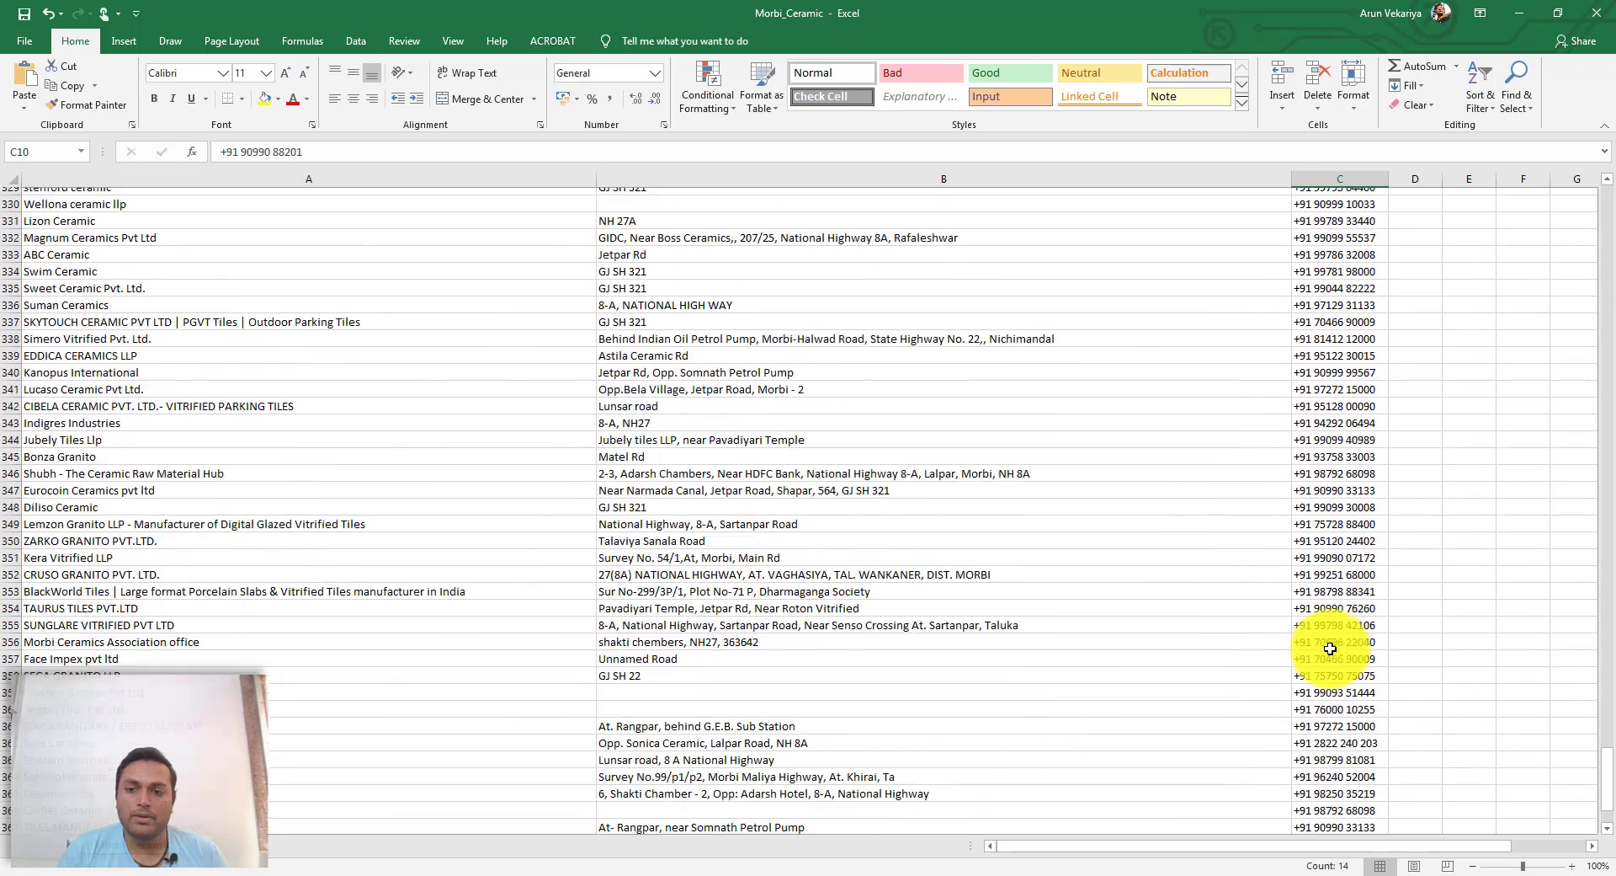
pyautogui.scroll(4, 1330, 648)
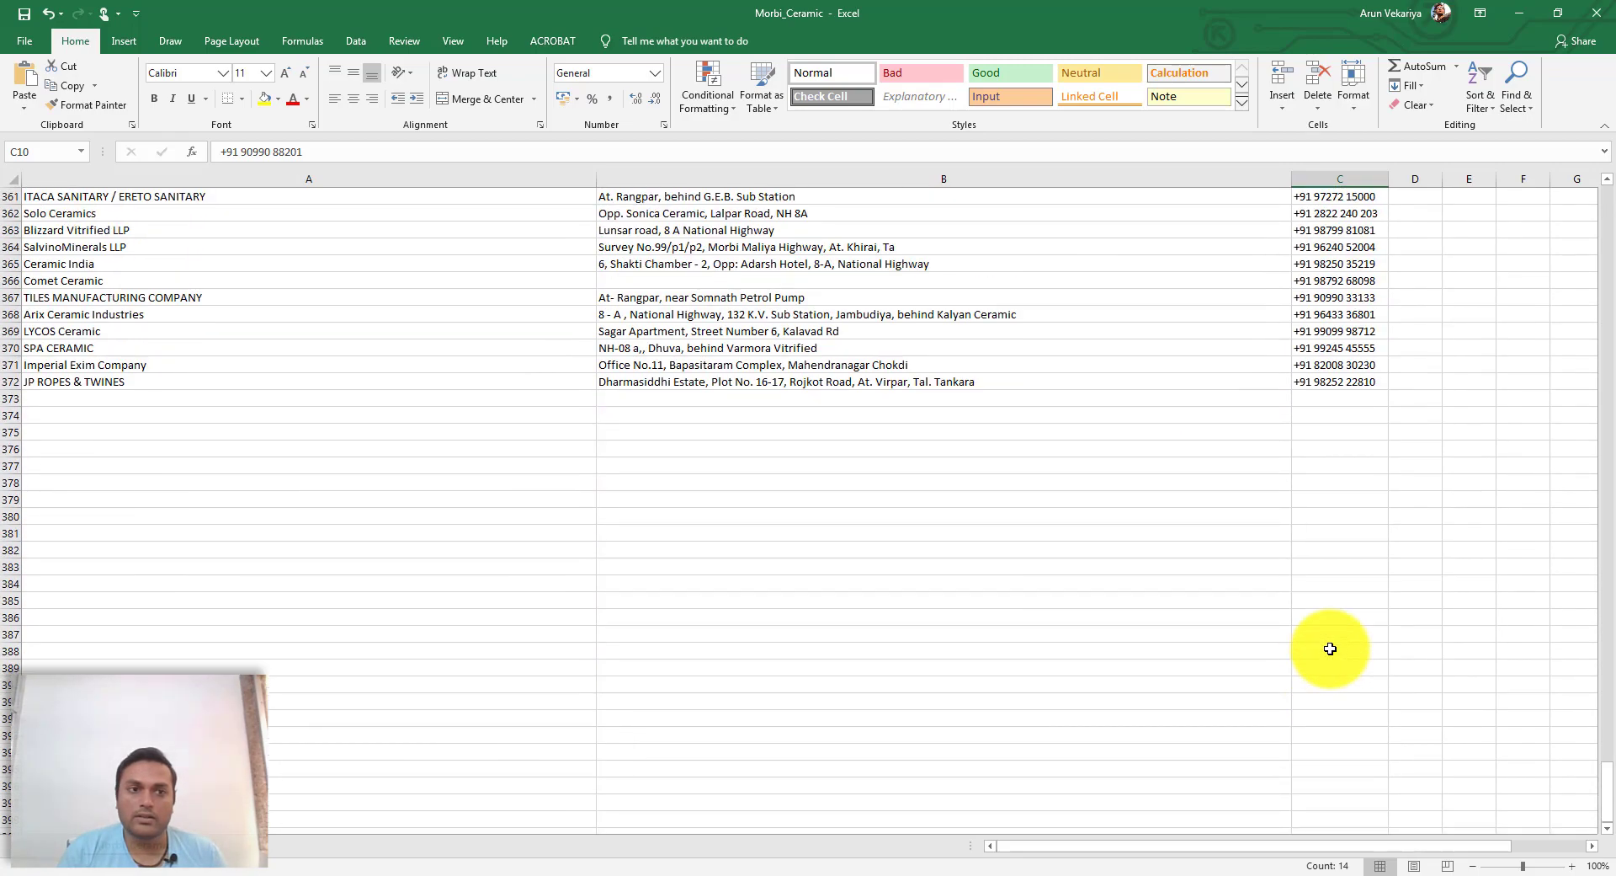
pyautogui.click(15, 381)
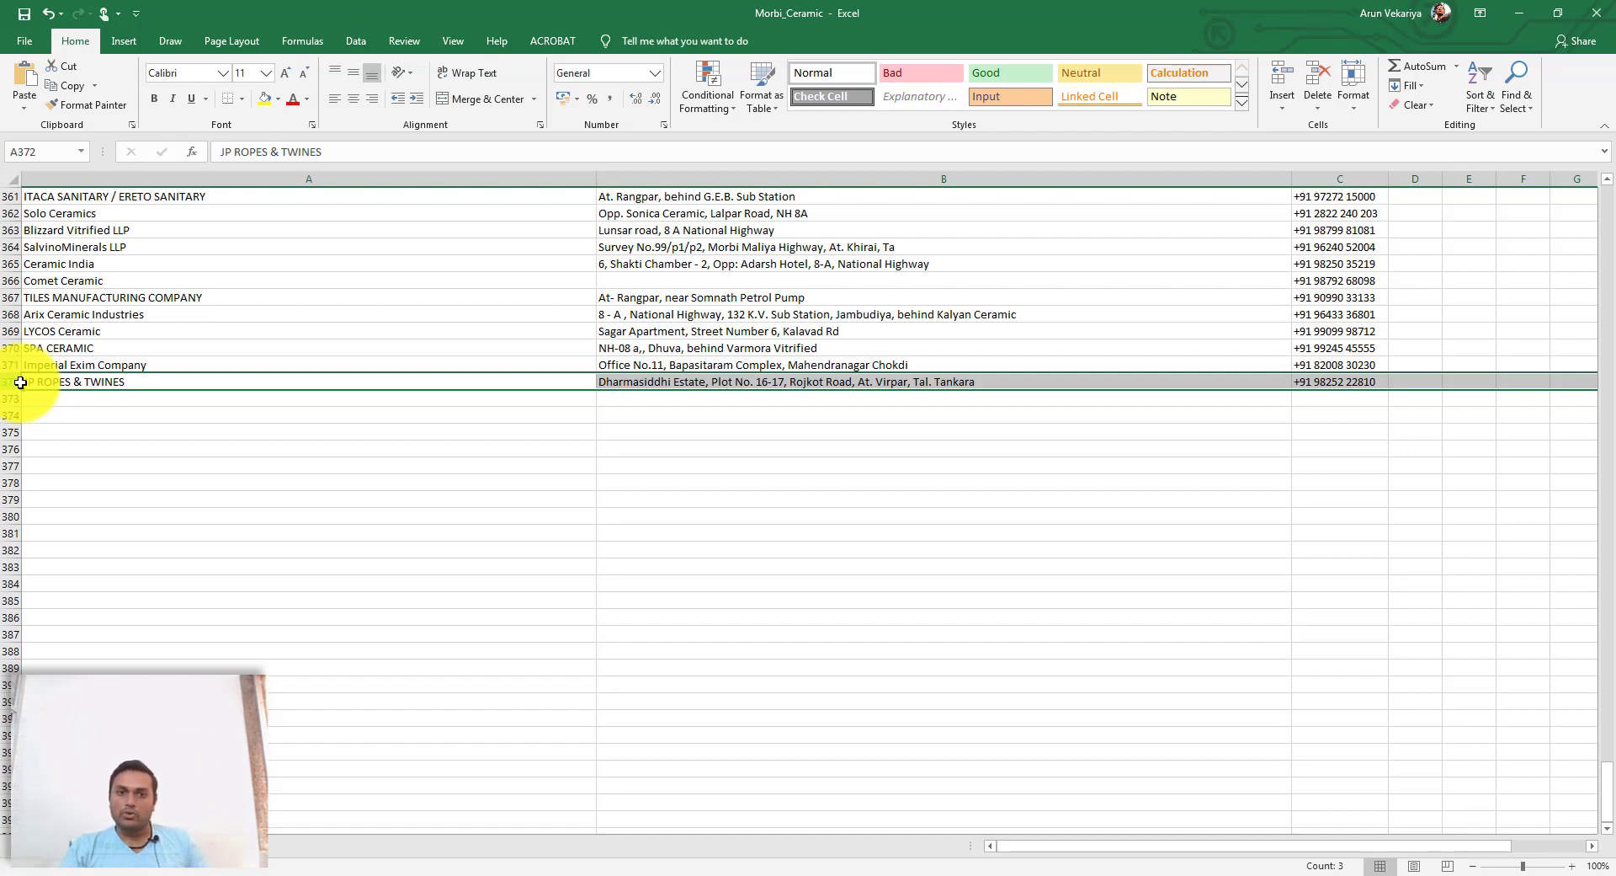
pyautogui.scroll(12, 43, 360)
pyautogui.scroll(20, 75, 300)
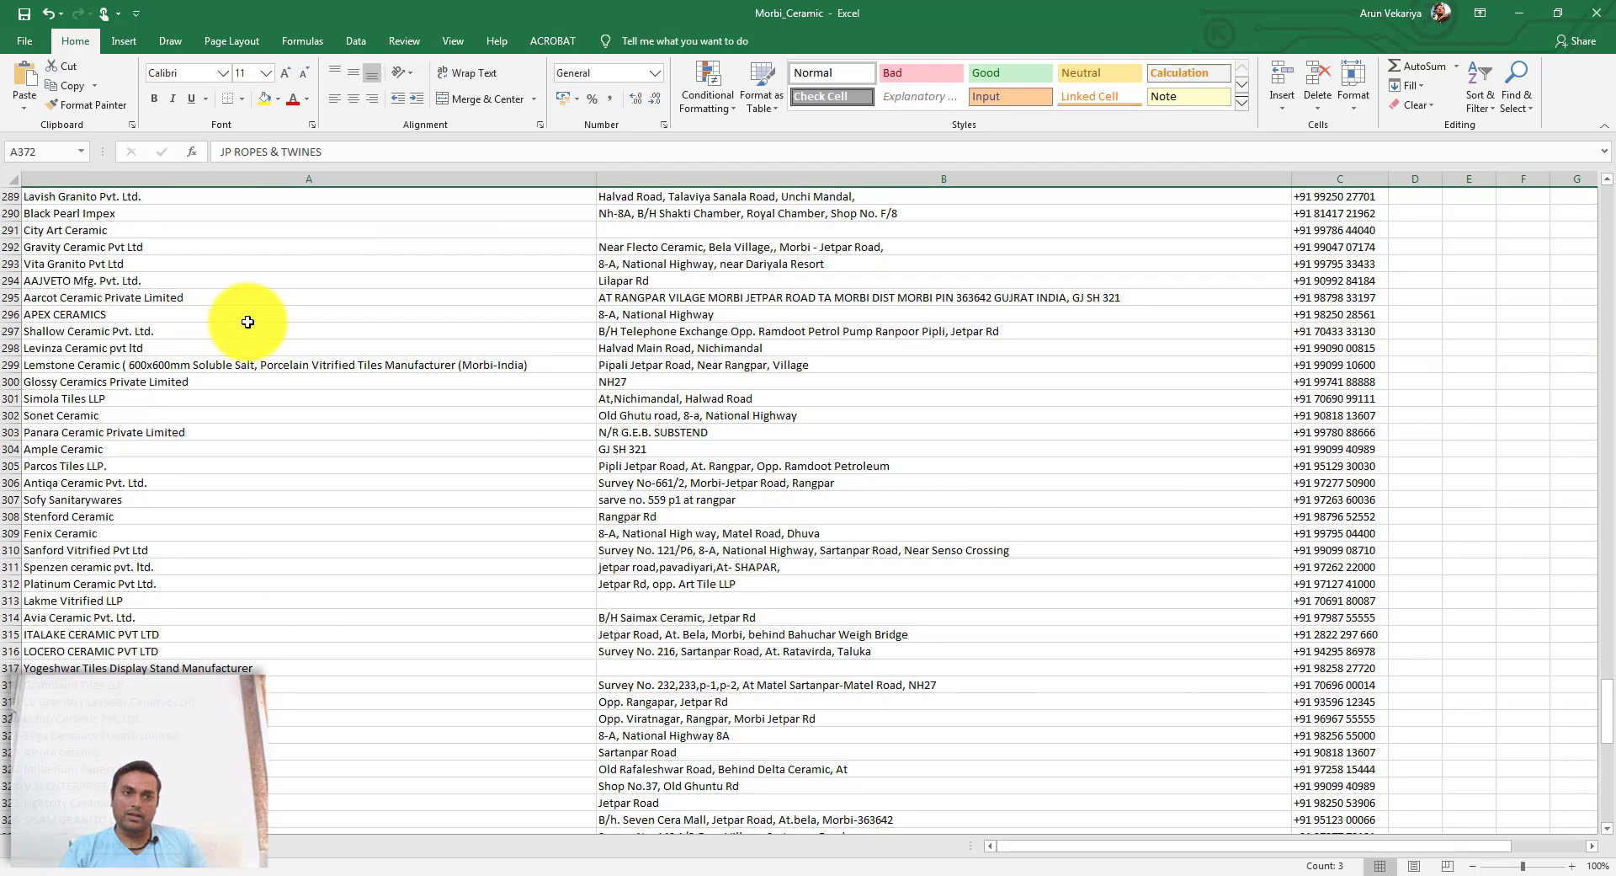
pyautogui.scroll(20, 758, 265)
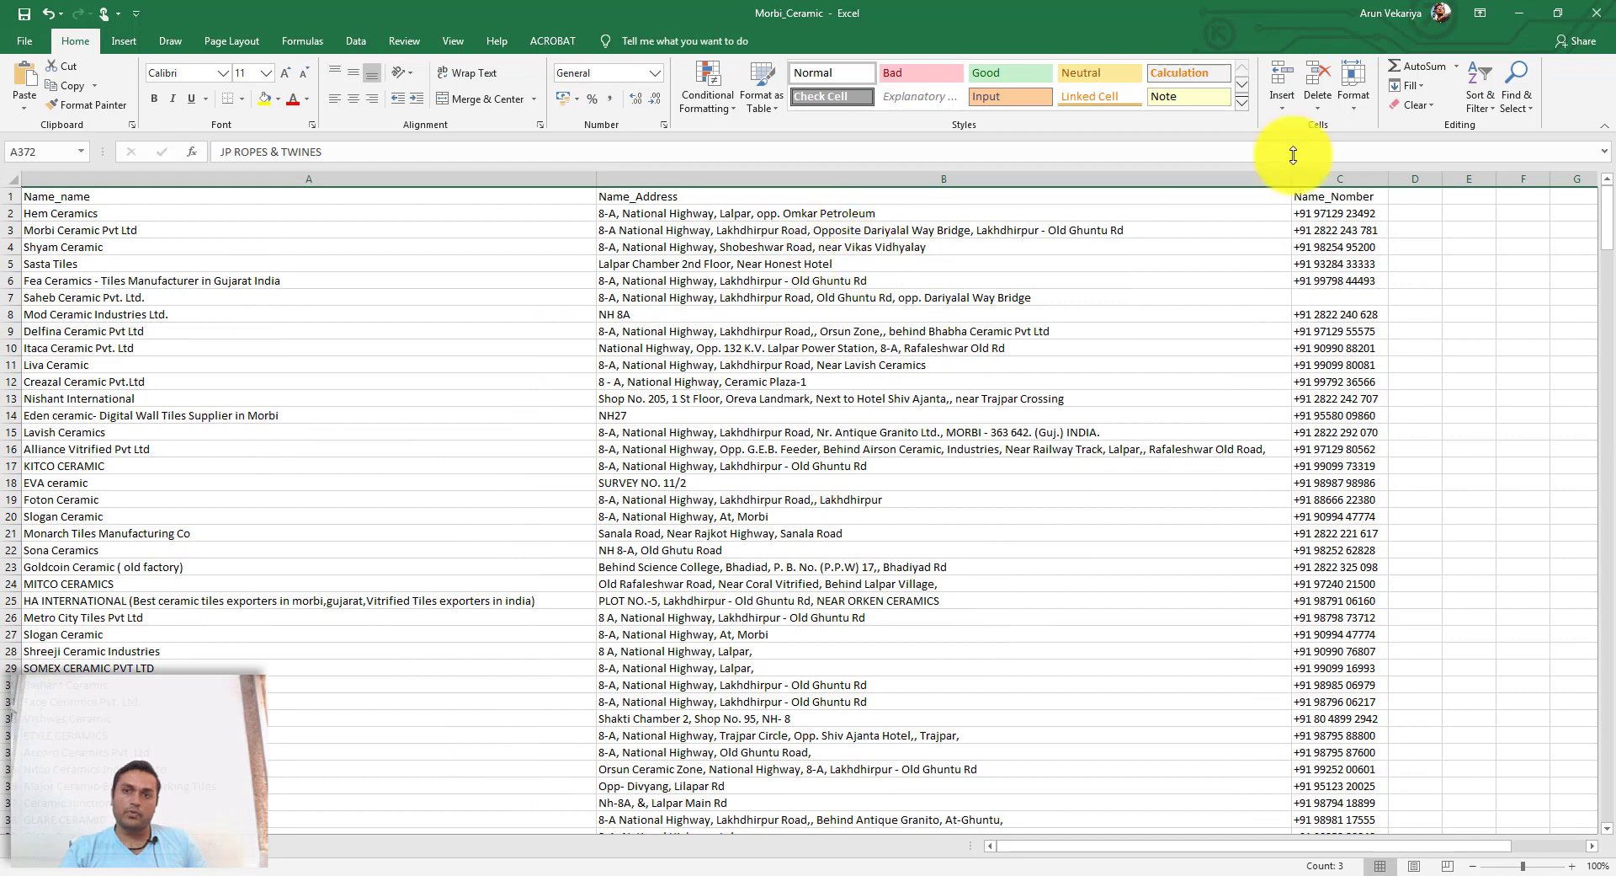
# Close the Morbi_Ceramic workbook without saving changes and close the Nomber folder window
pyautogui.click(1593, 19)
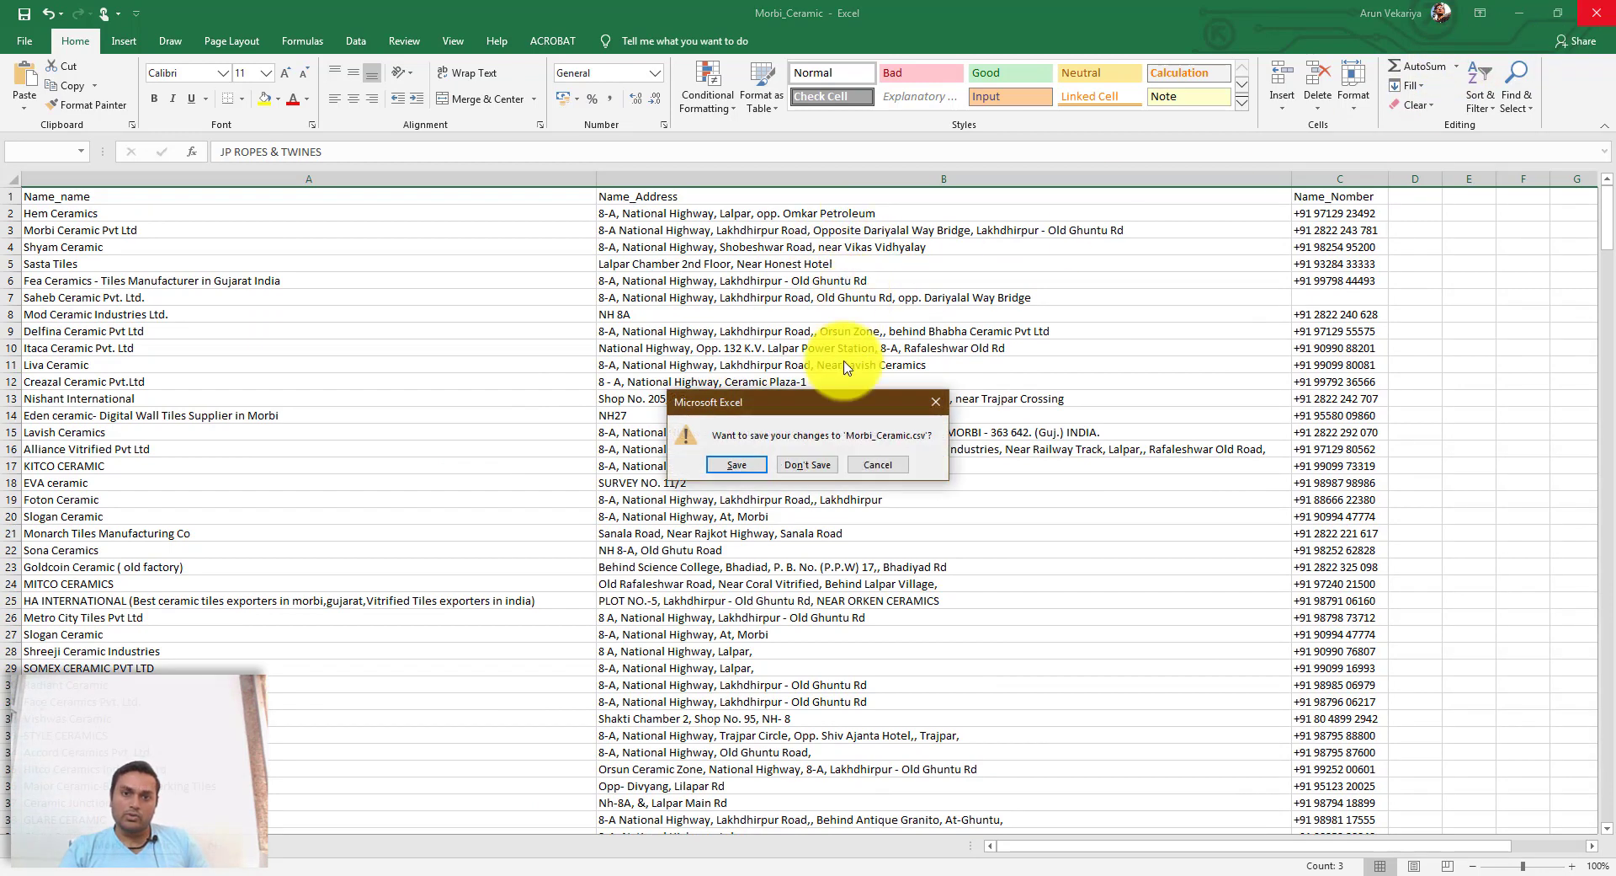
pyautogui.click(798, 465)
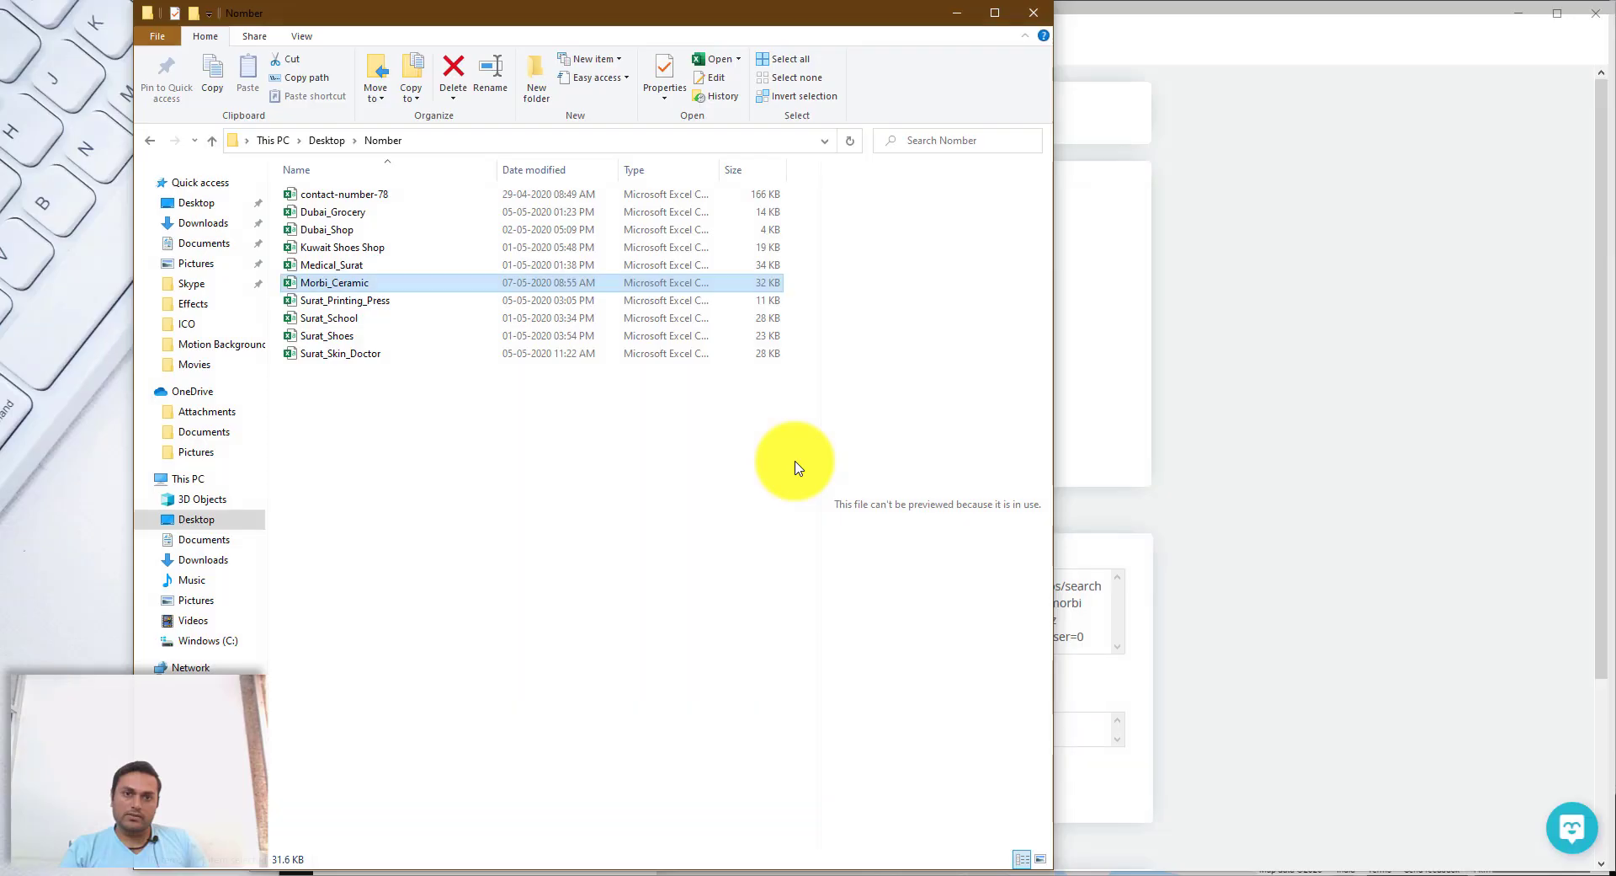
pyautogui.click(1039, 14)
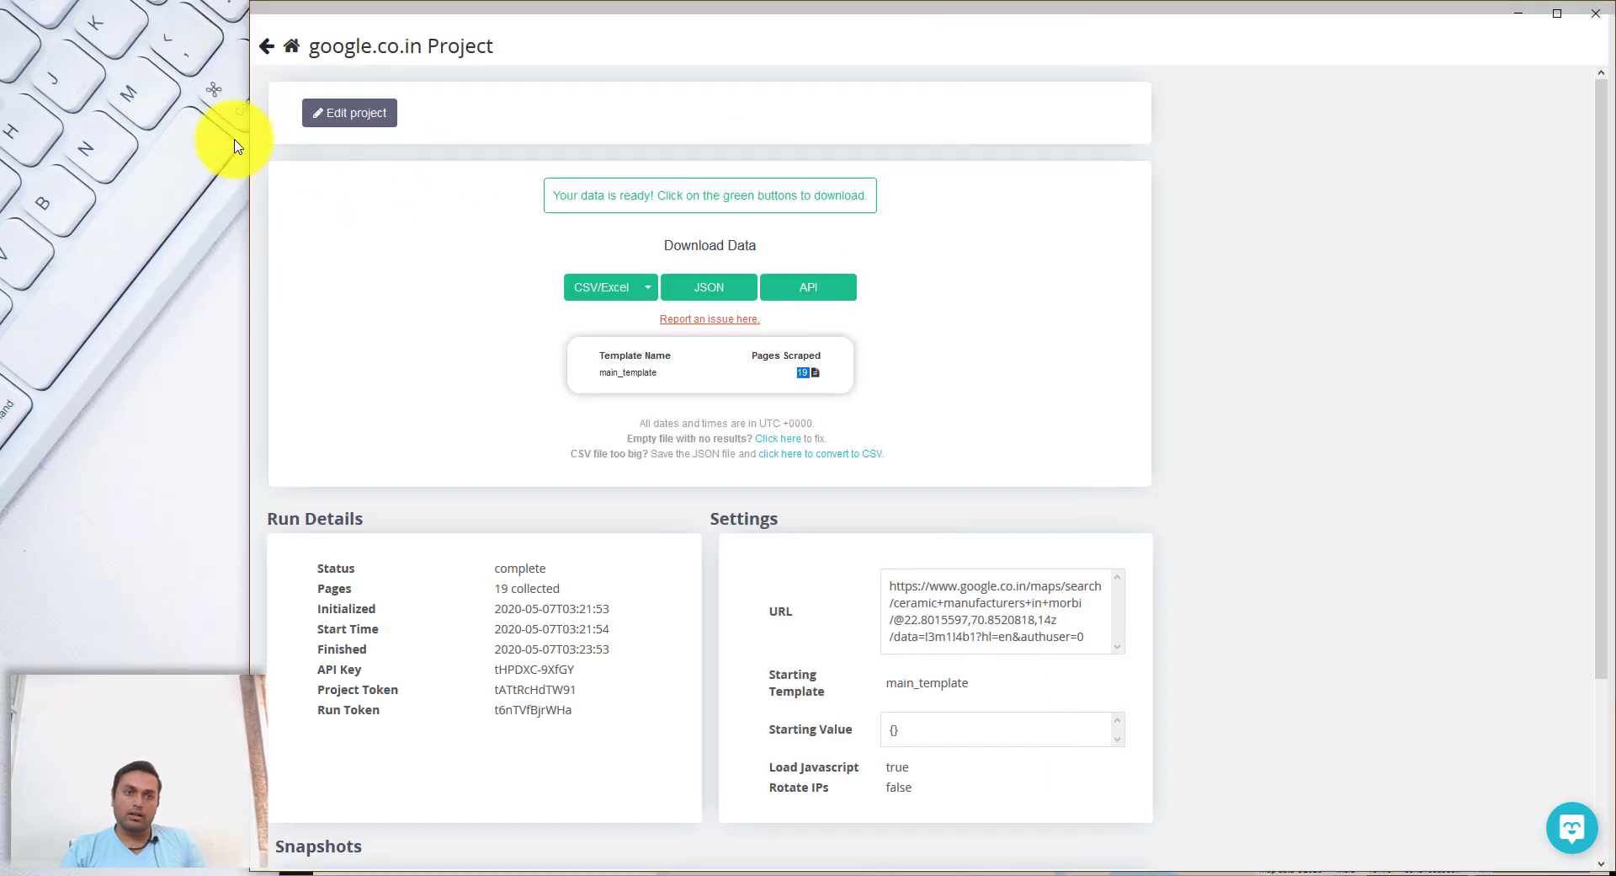
pyautogui.rightClick(177, 193)
pyautogui.click(135, 240)
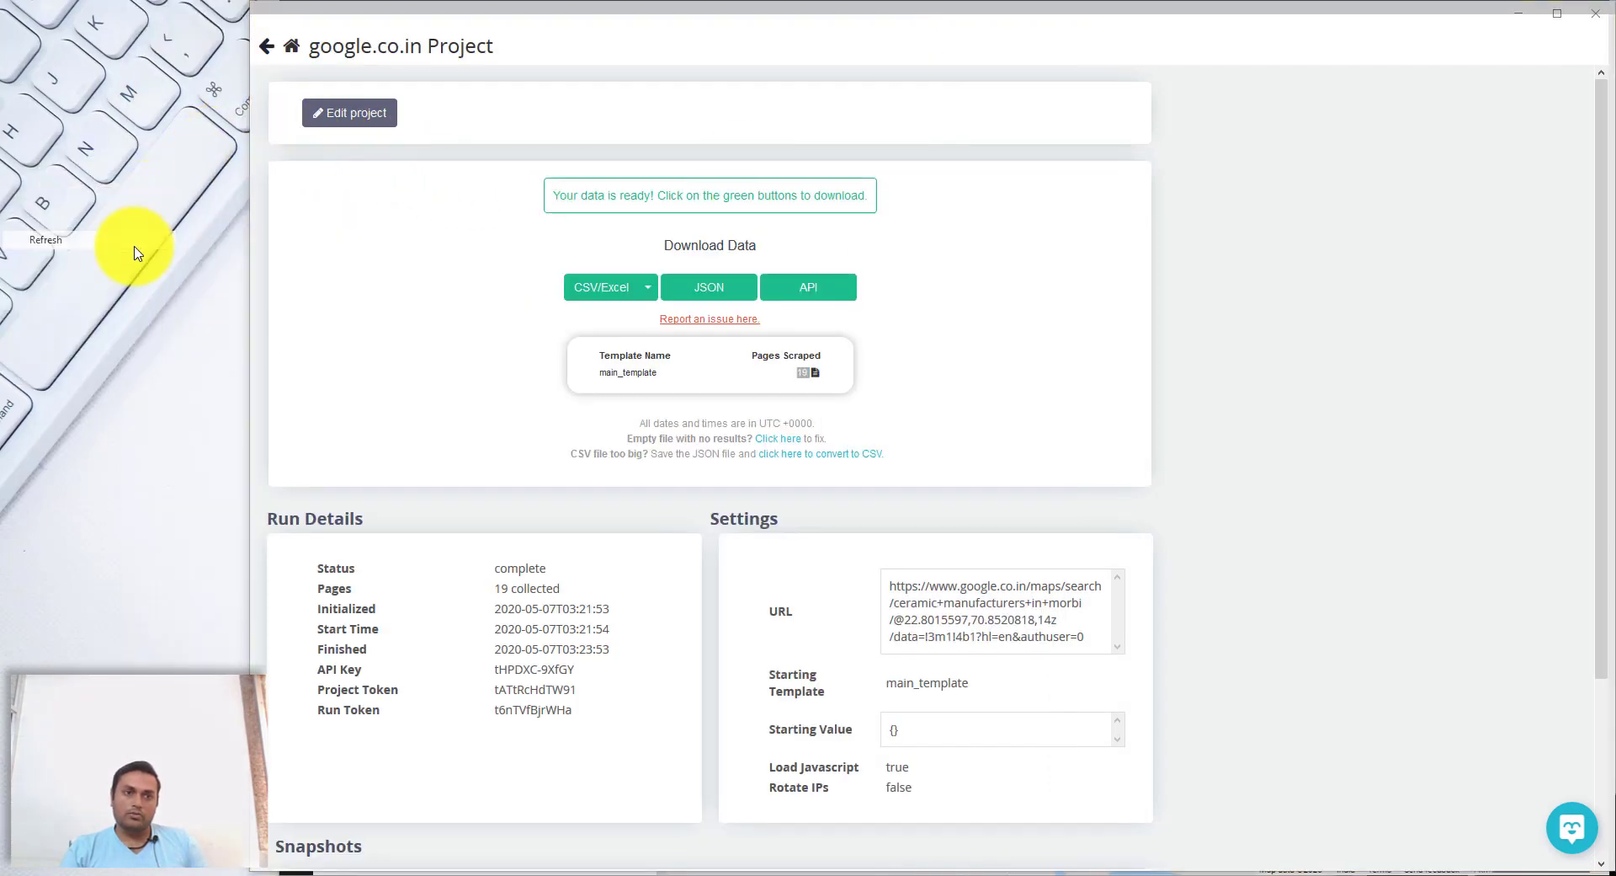